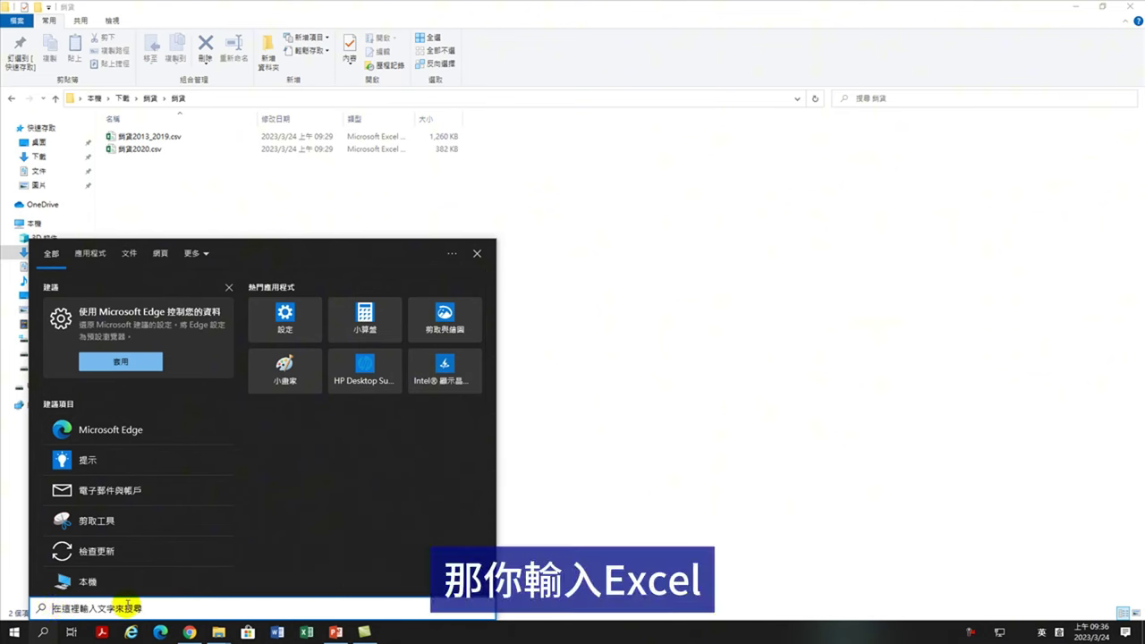
- Launch Excel 2016, dismiss the default-app prompts and create a blank workbook
text(excel)
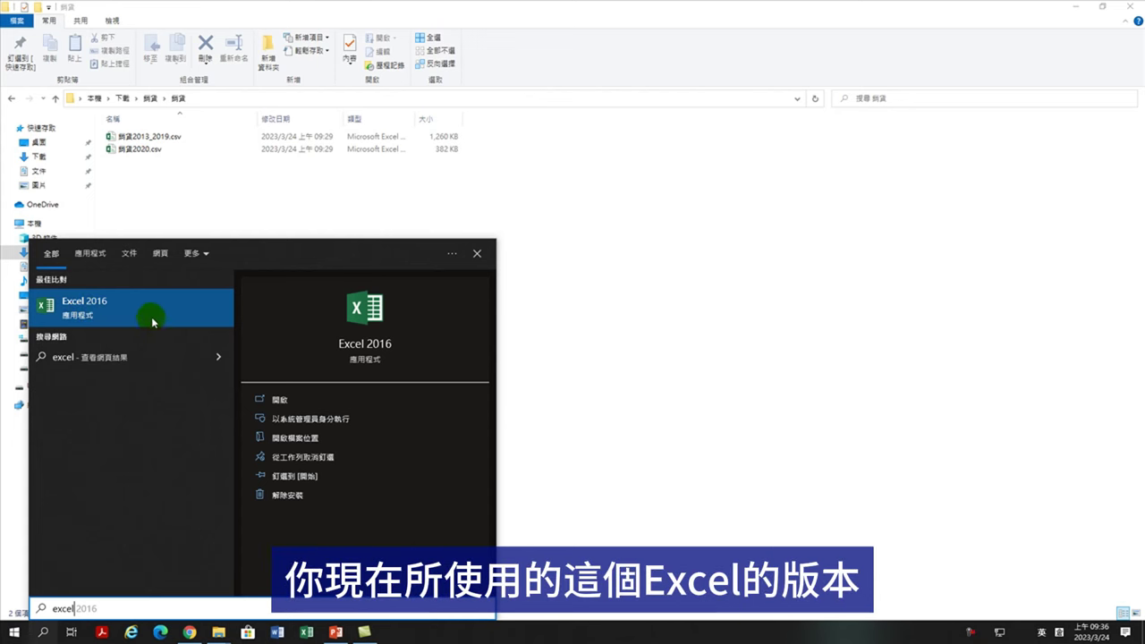
click(94, 308)
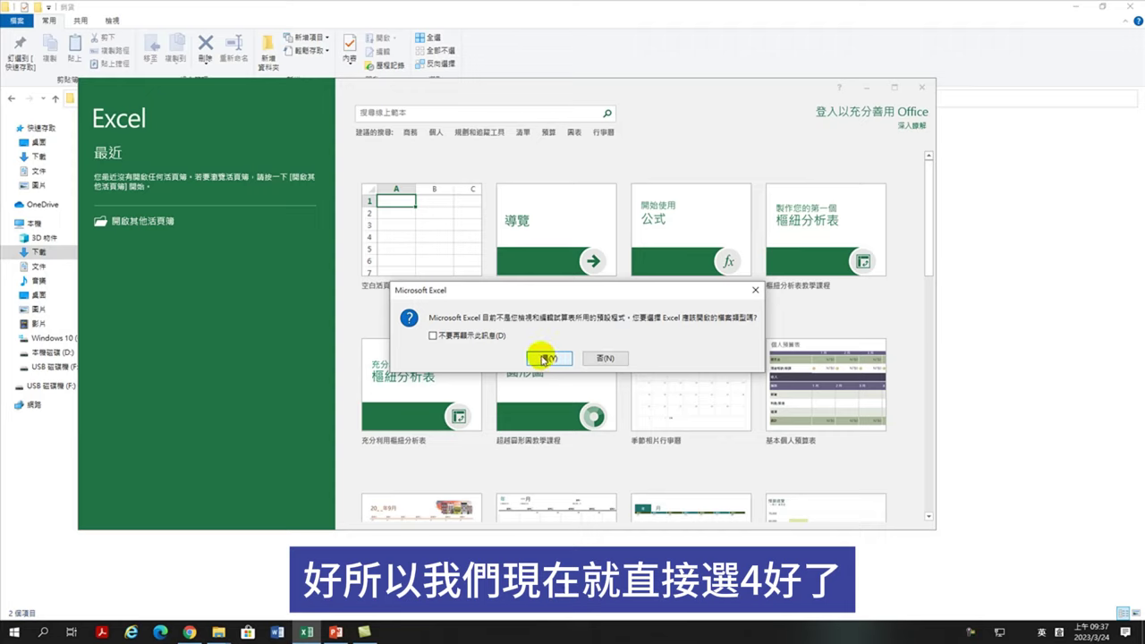
click(548, 359)
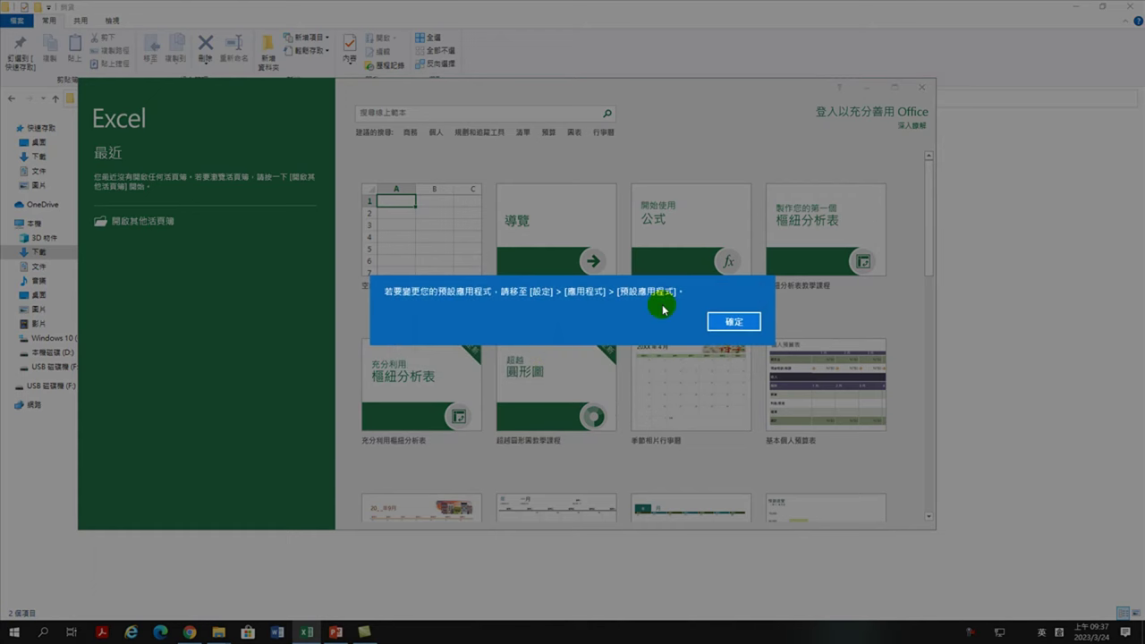
click(738, 321)
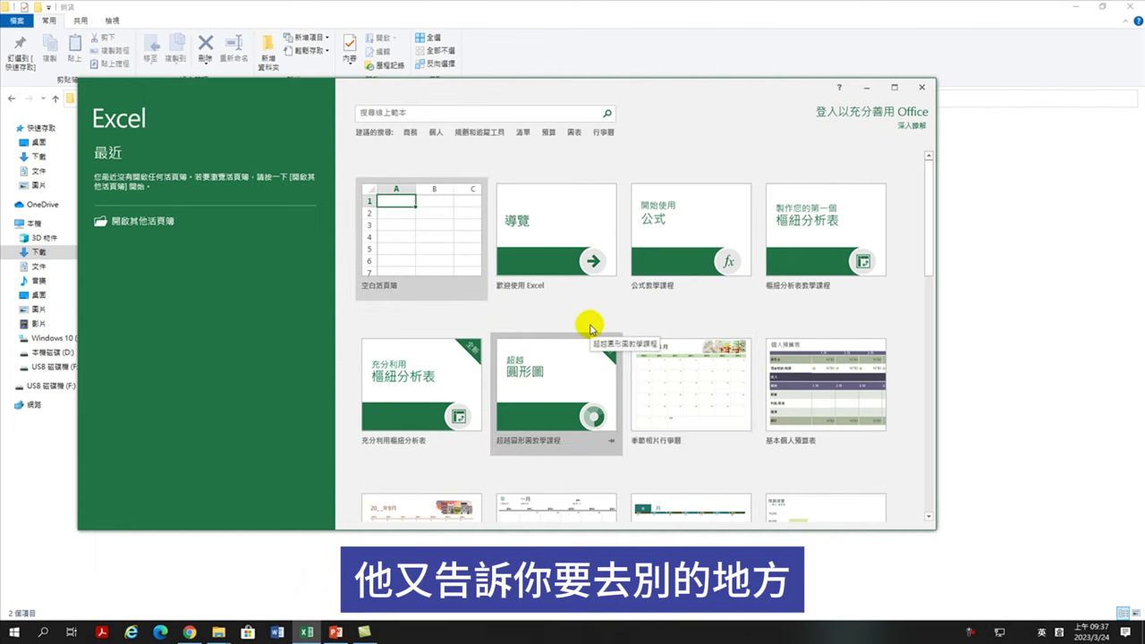
click(418, 247)
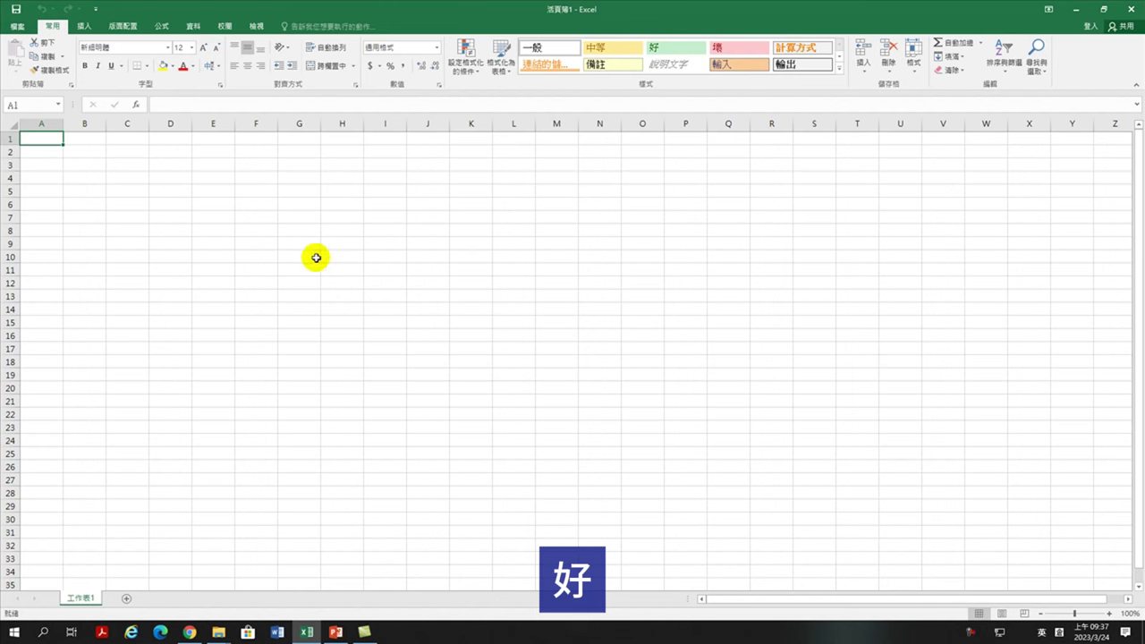
- Check the sales CSV files in File Explorer, then return to Excel and view the available external data sources
click(194, 27)
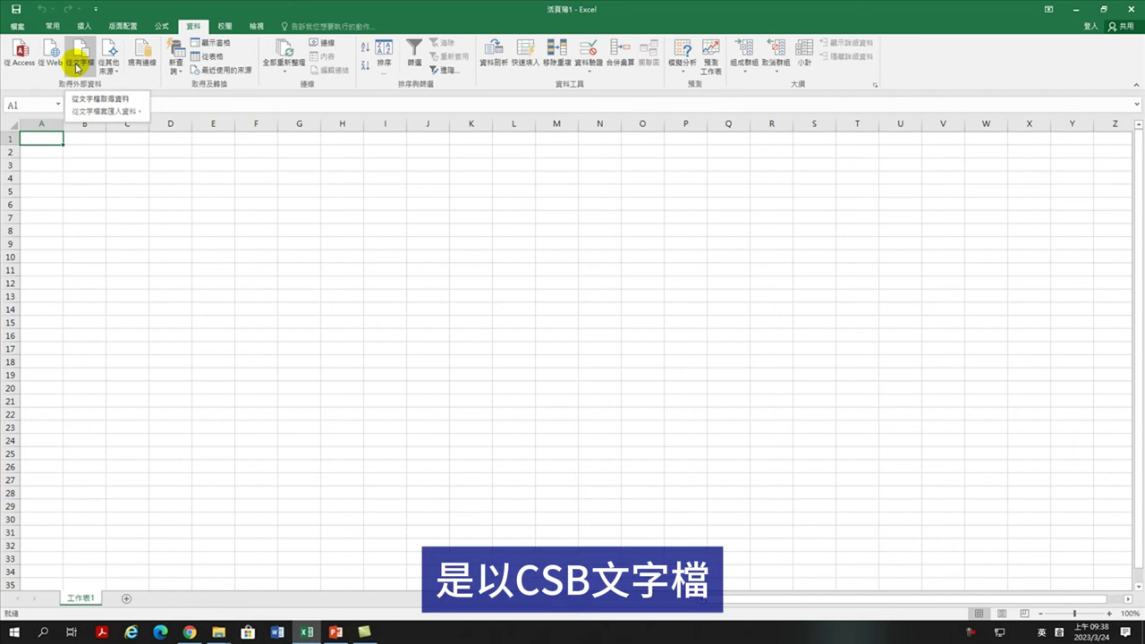
mouse_move(218, 631)
click(320, 573)
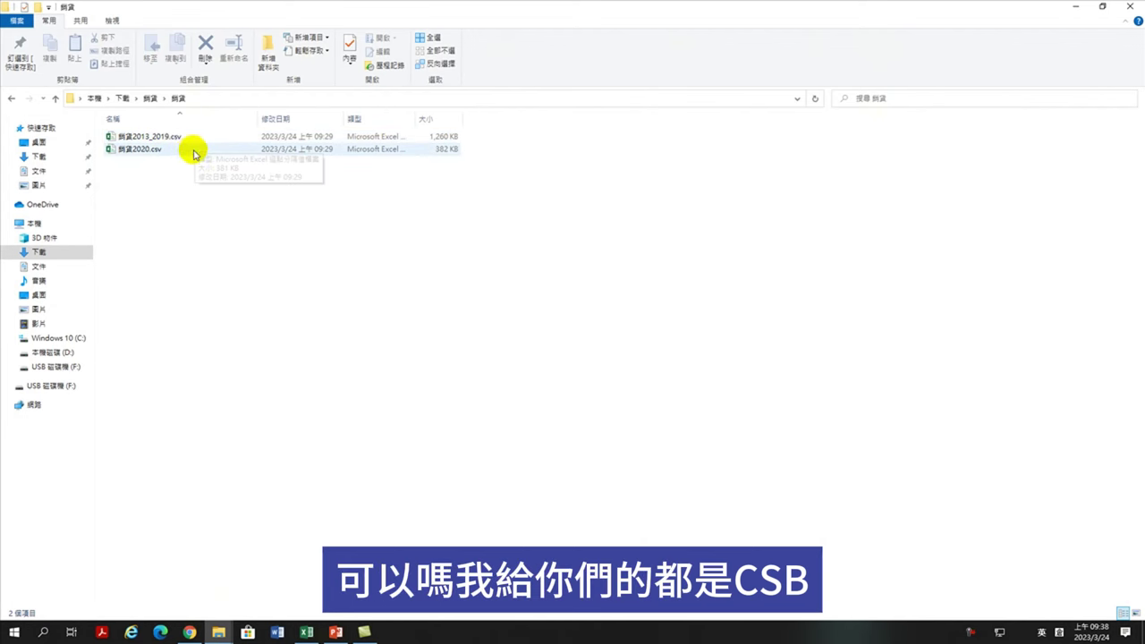
click(306, 632)
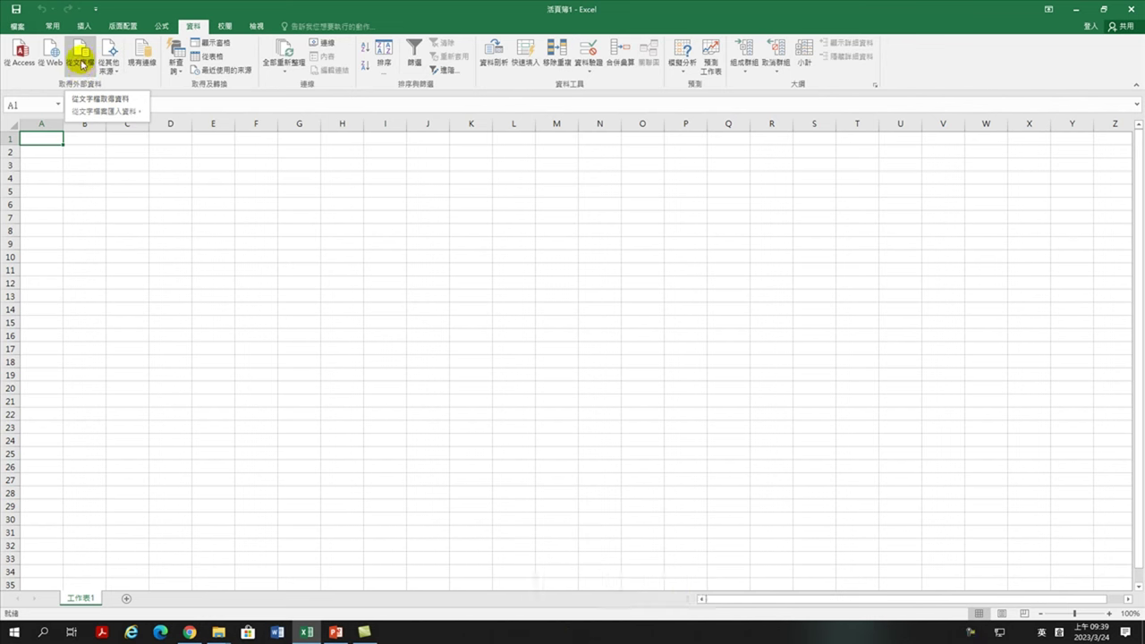
click(109, 74)
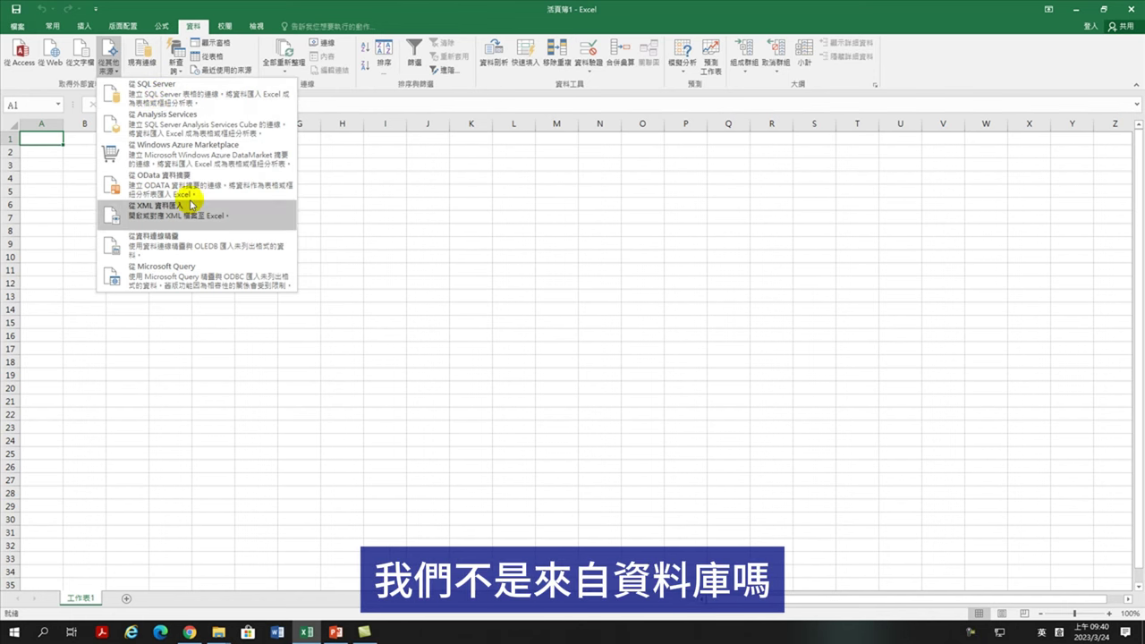
- Create a new query from a folder, using the inner 銷貨 folder under 下載\銷貨 as its source
click(178, 65)
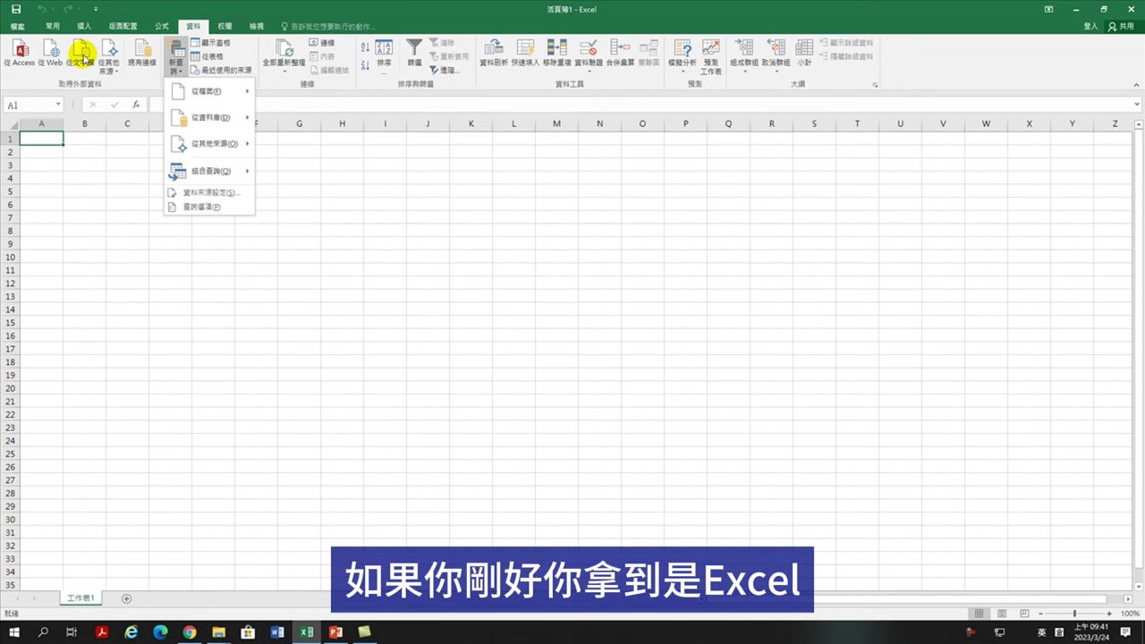
mouse_move(198, 94)
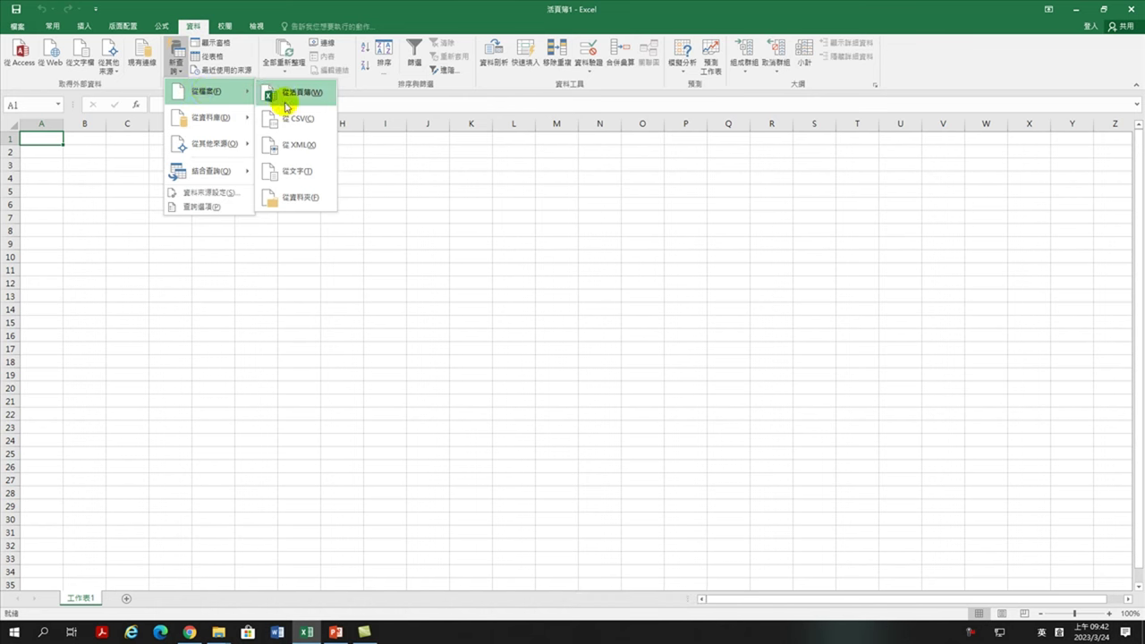
click(301, 197)
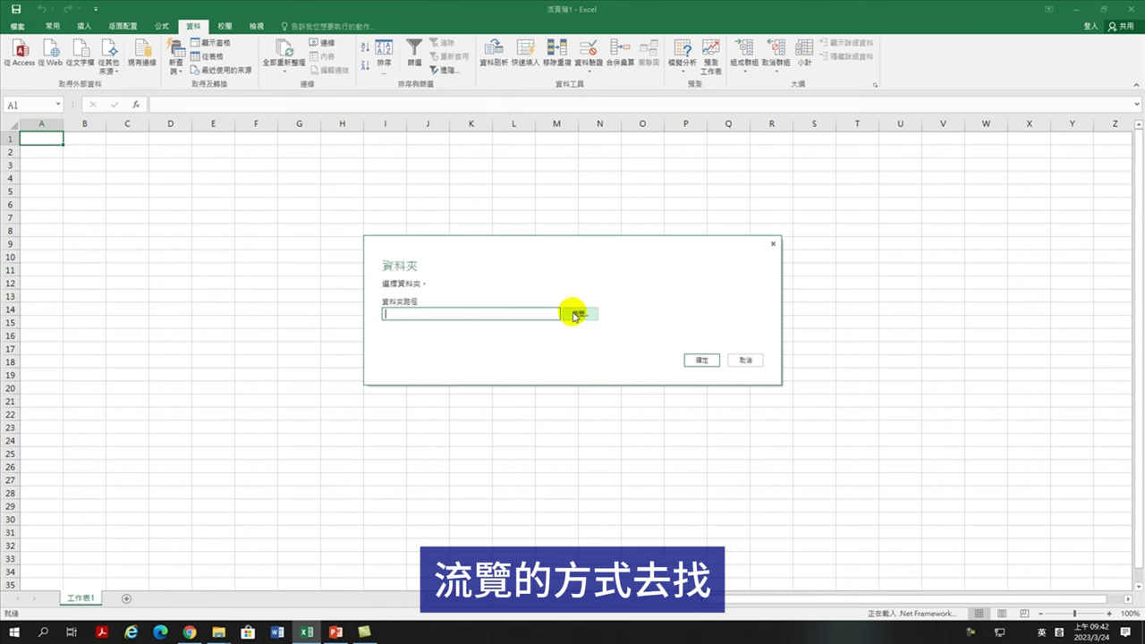
click(573, 315)
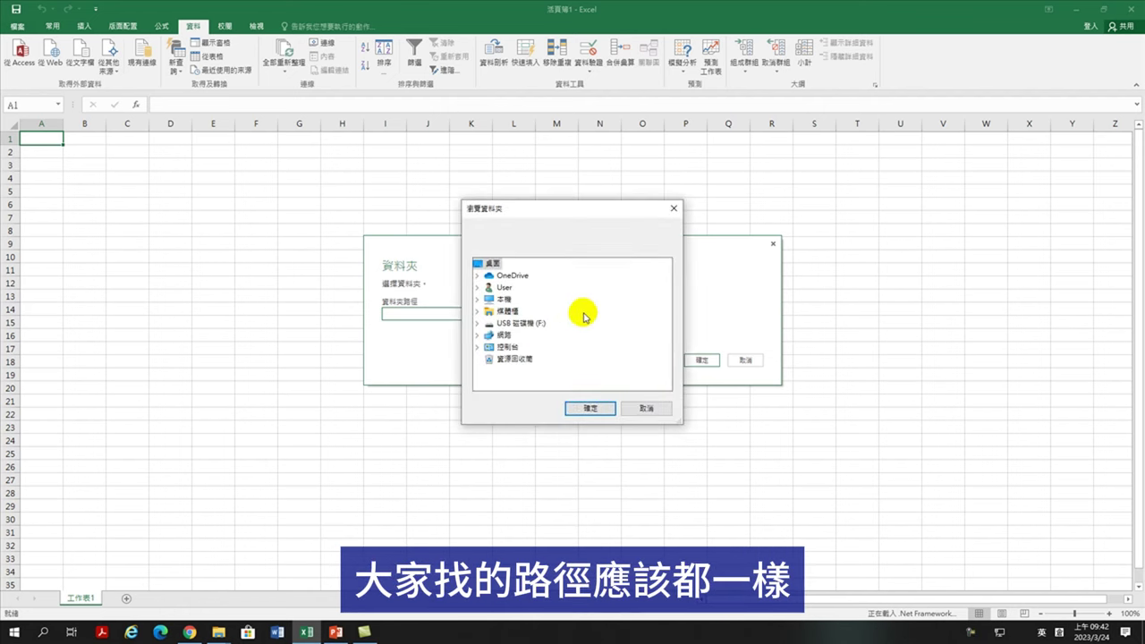
drag(593, 210, 521, 358)
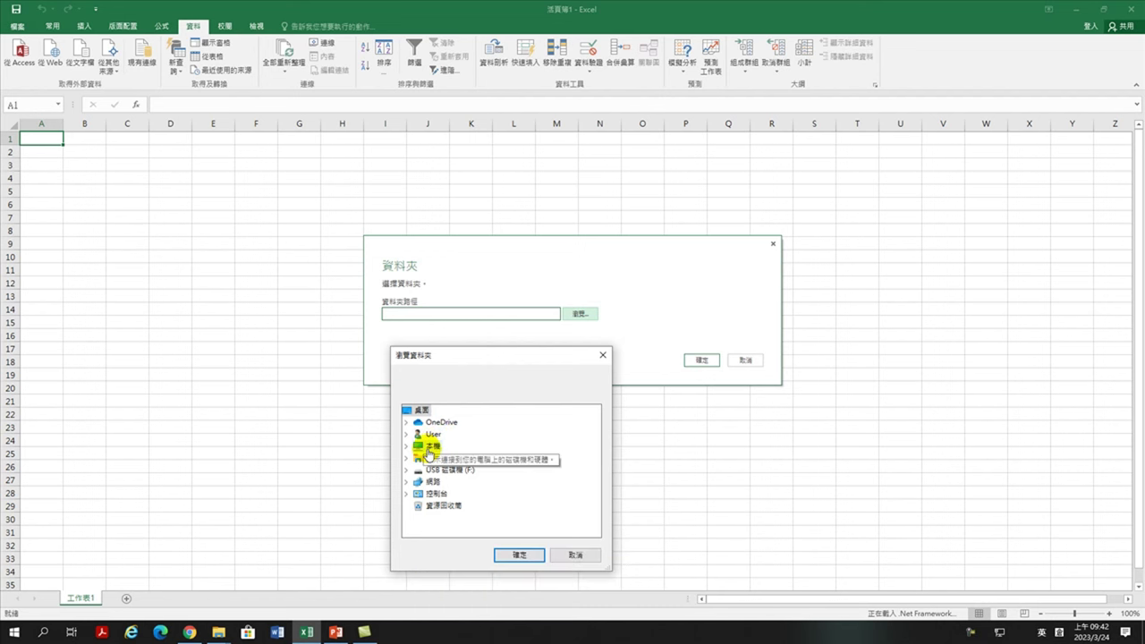
double_click(428, 448)
double_click(438, 434)
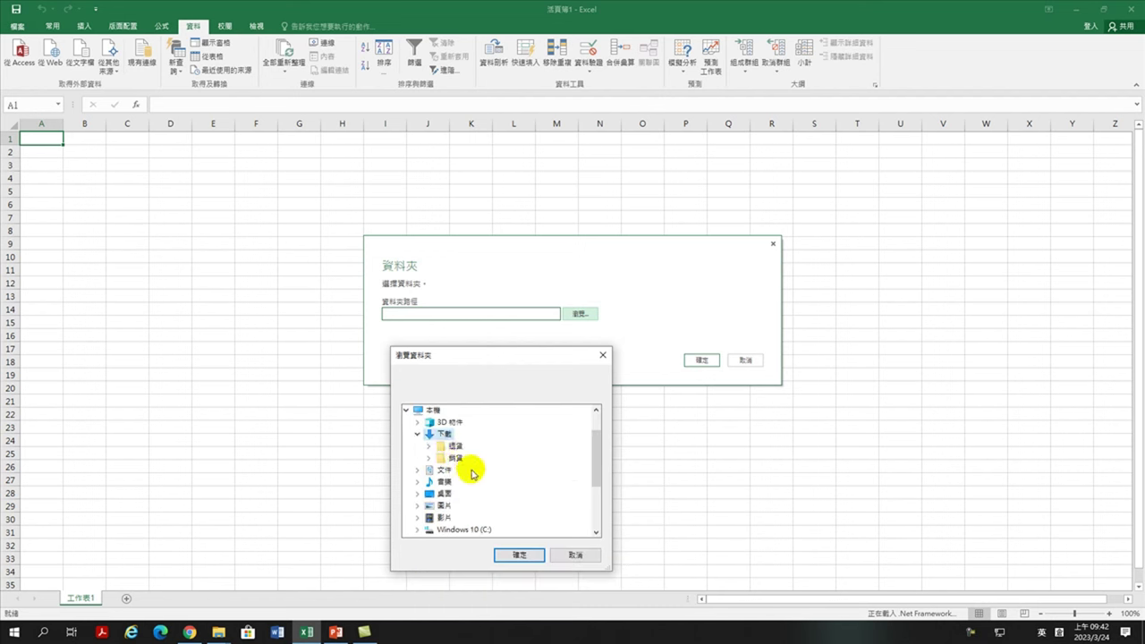
double_click(456, 457)
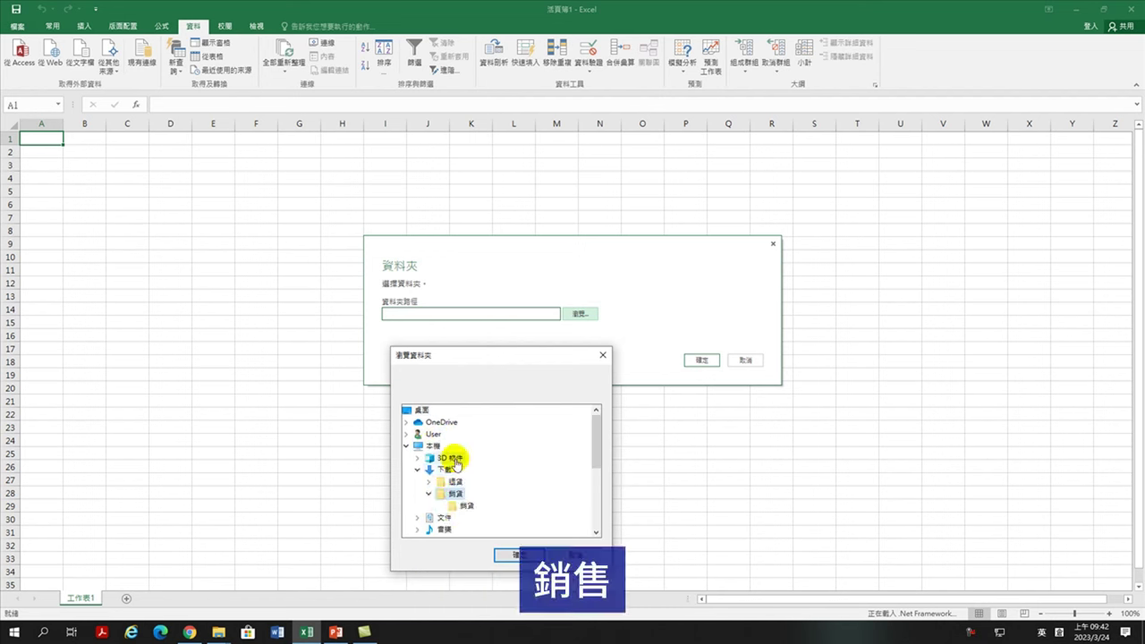
click(470, 509)
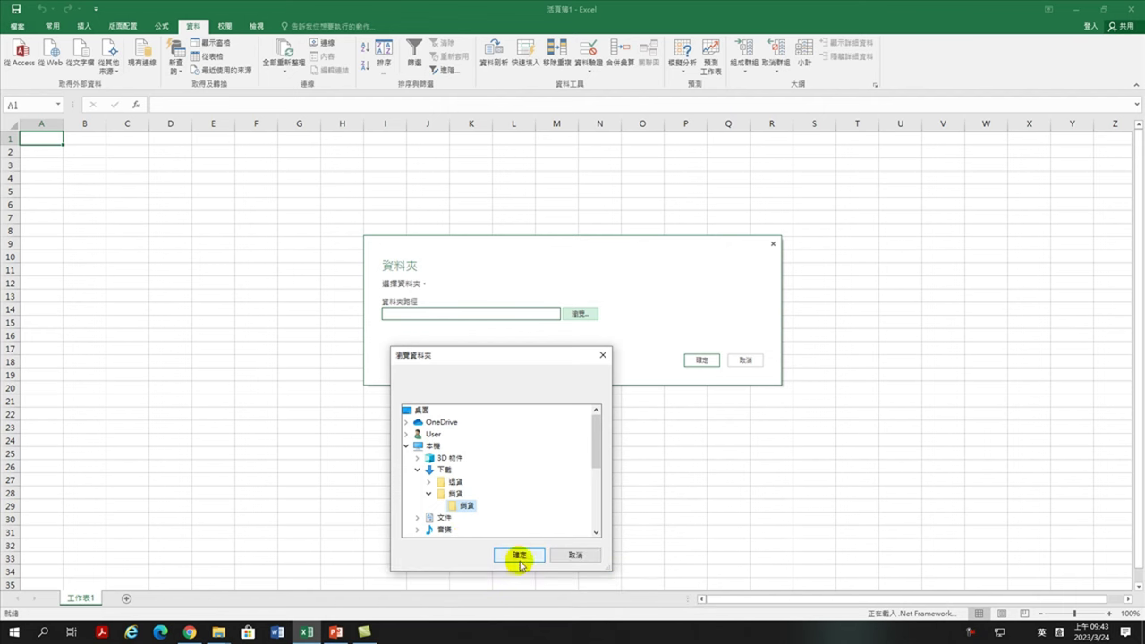
click(514, 555)
click(703, 361)
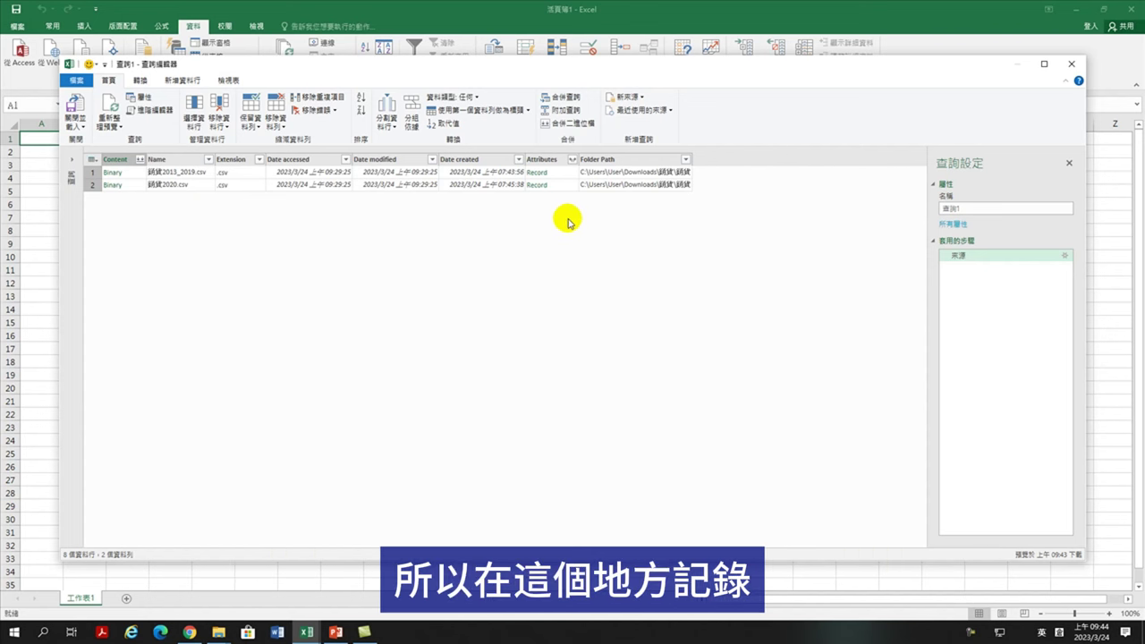
- Combine the binary files in the Content column into one table and load the query result into the workbook
click(573, 161)
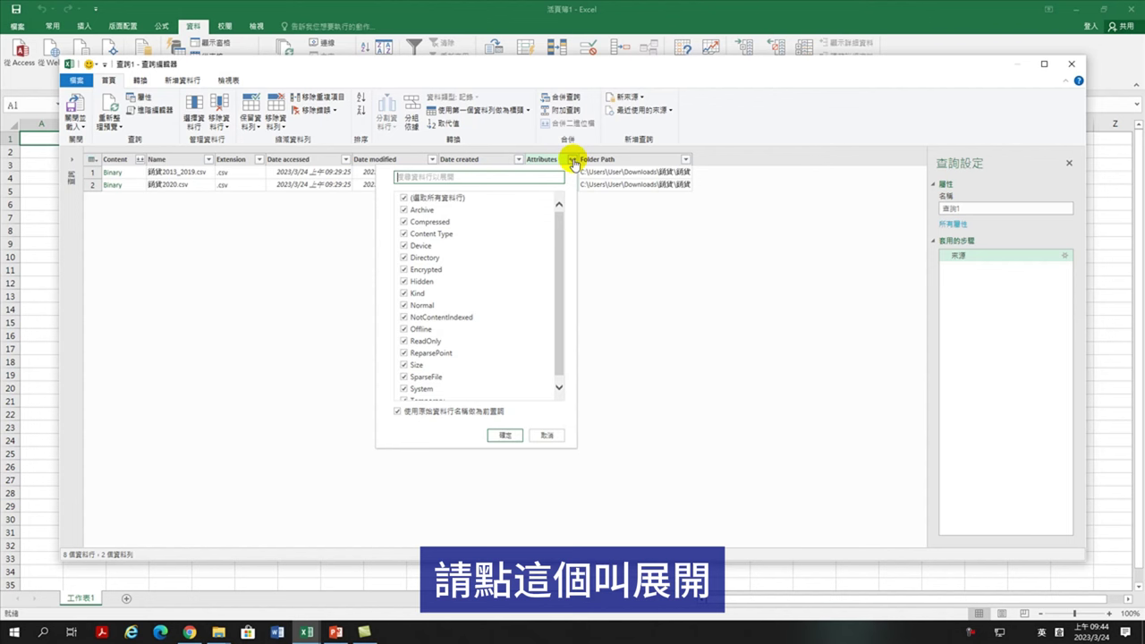
click(546, 435)
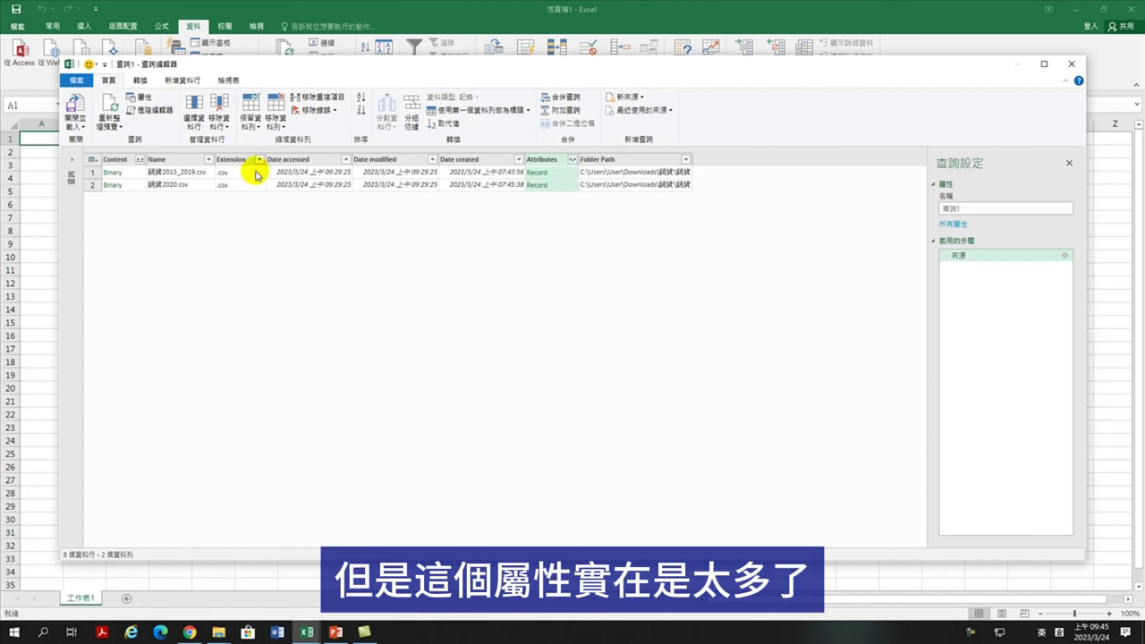
click(140, 161)
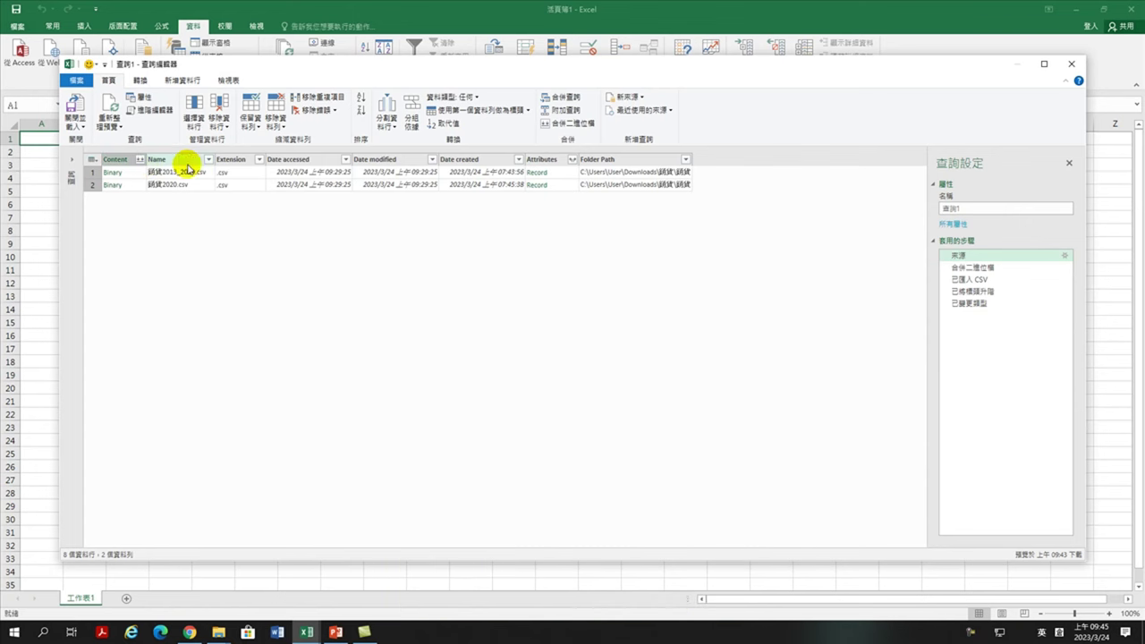
click(978, 304)
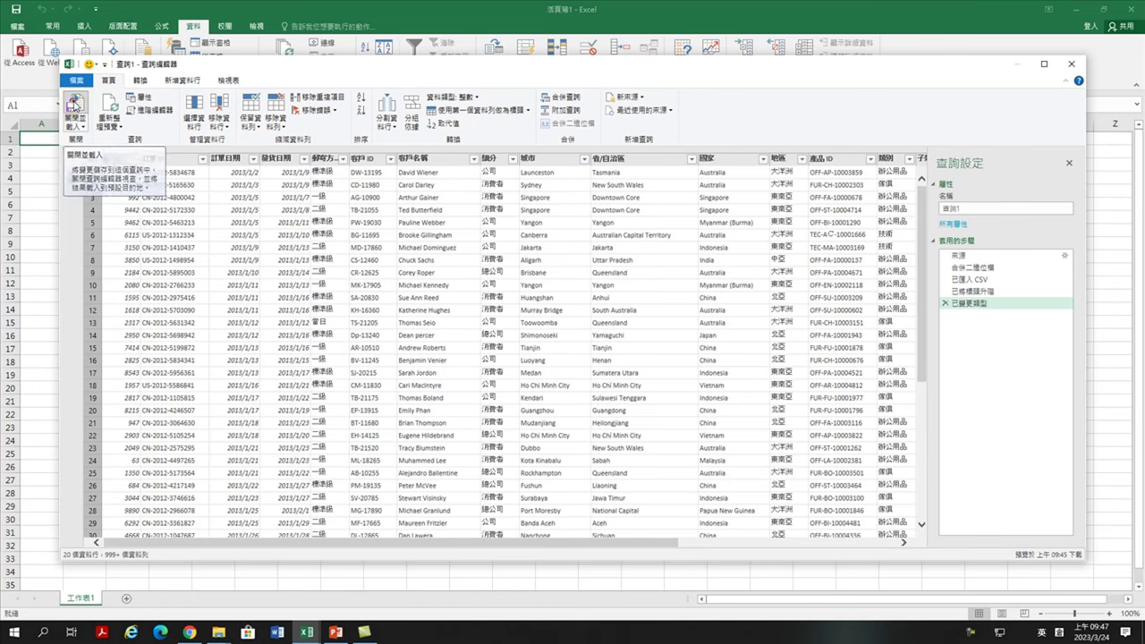
click(74, 105)
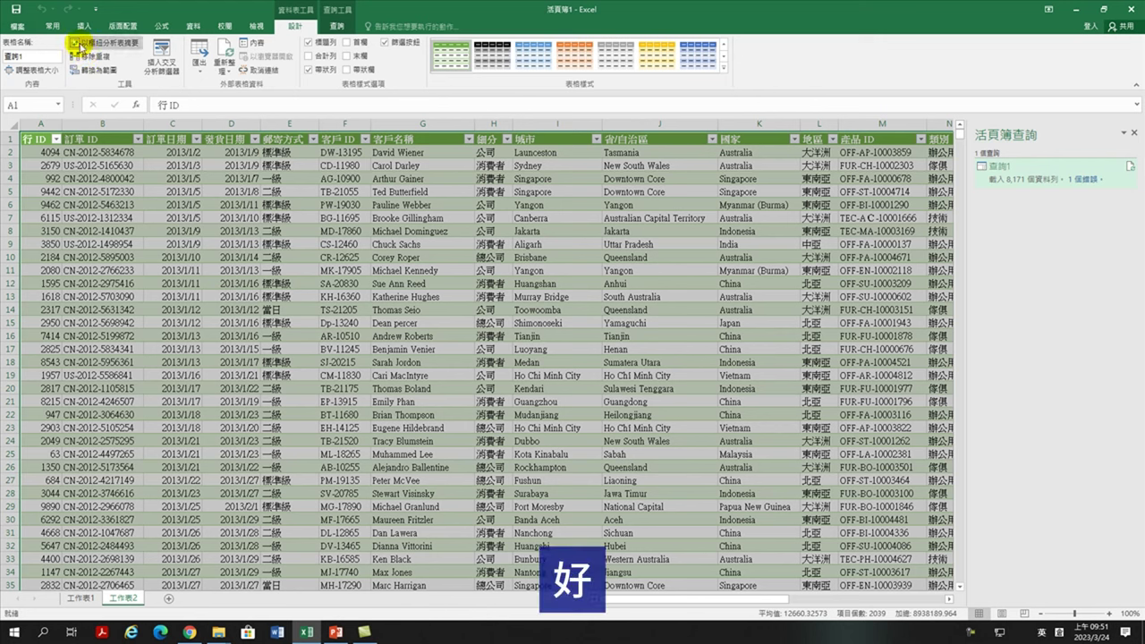
- Select the named range 查詢1 and rename the loaded table to 銷售
click(58, 105)
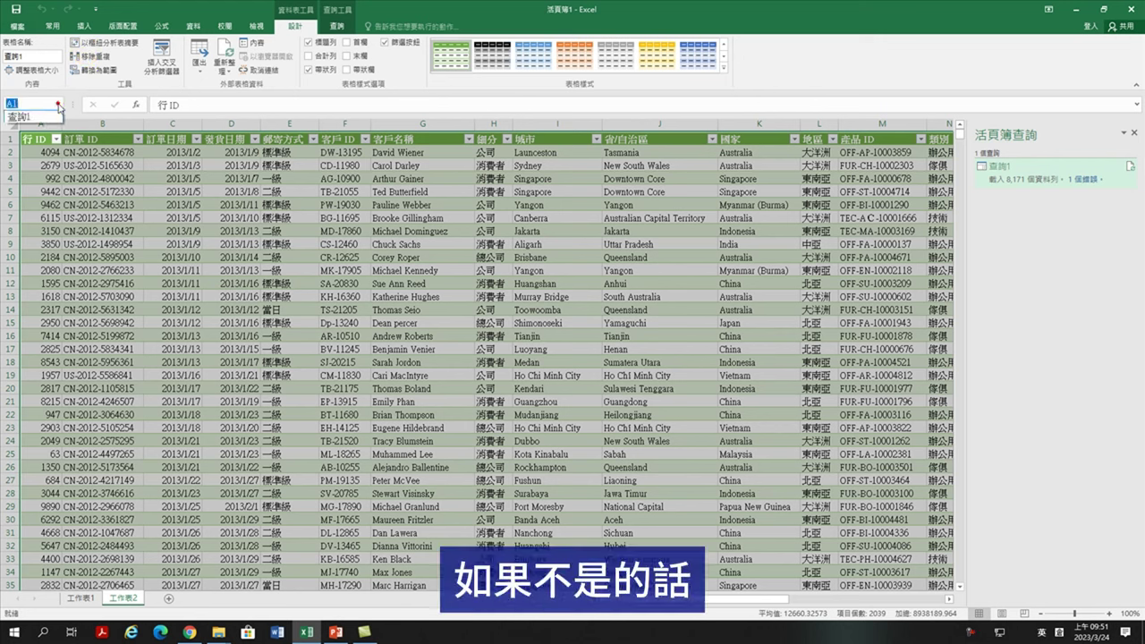
click(16, 117)
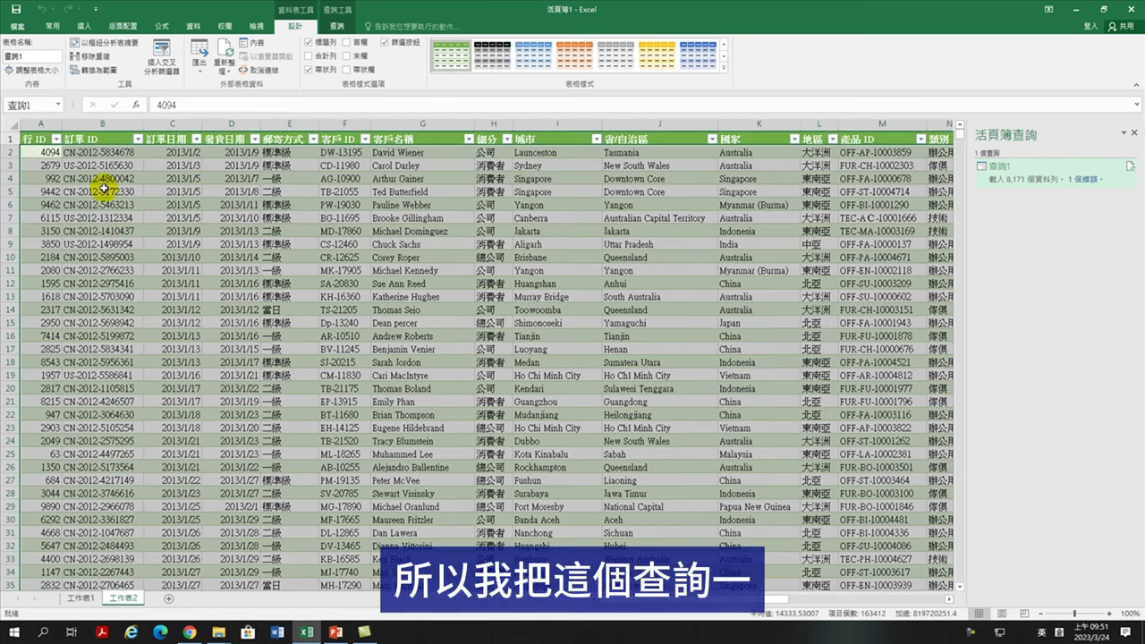
click(27, 56)
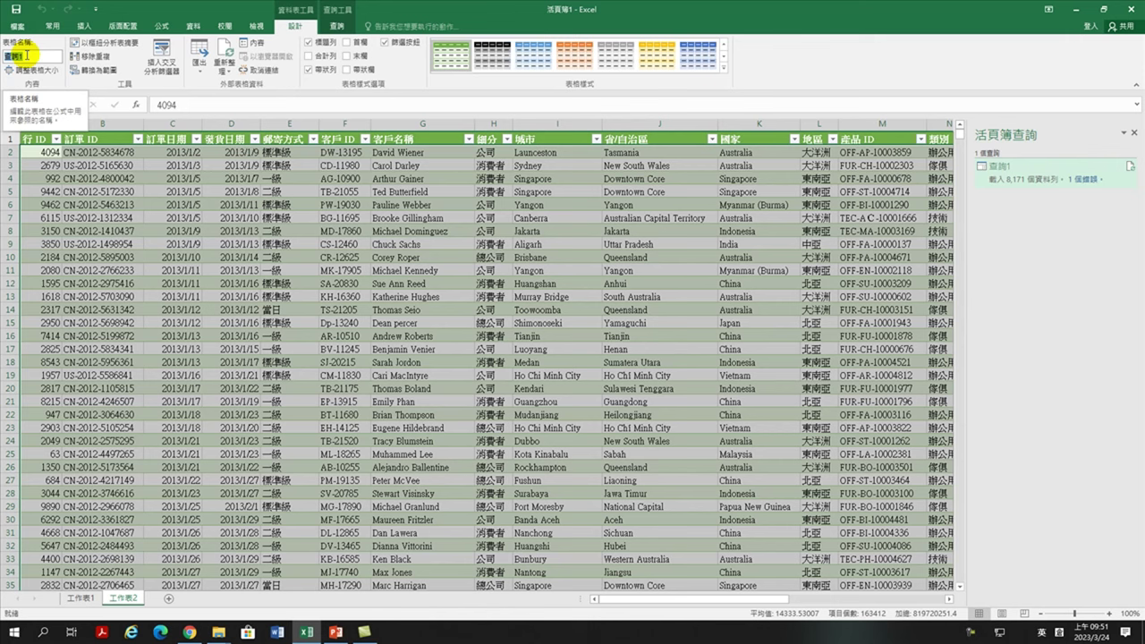
text(銷售)
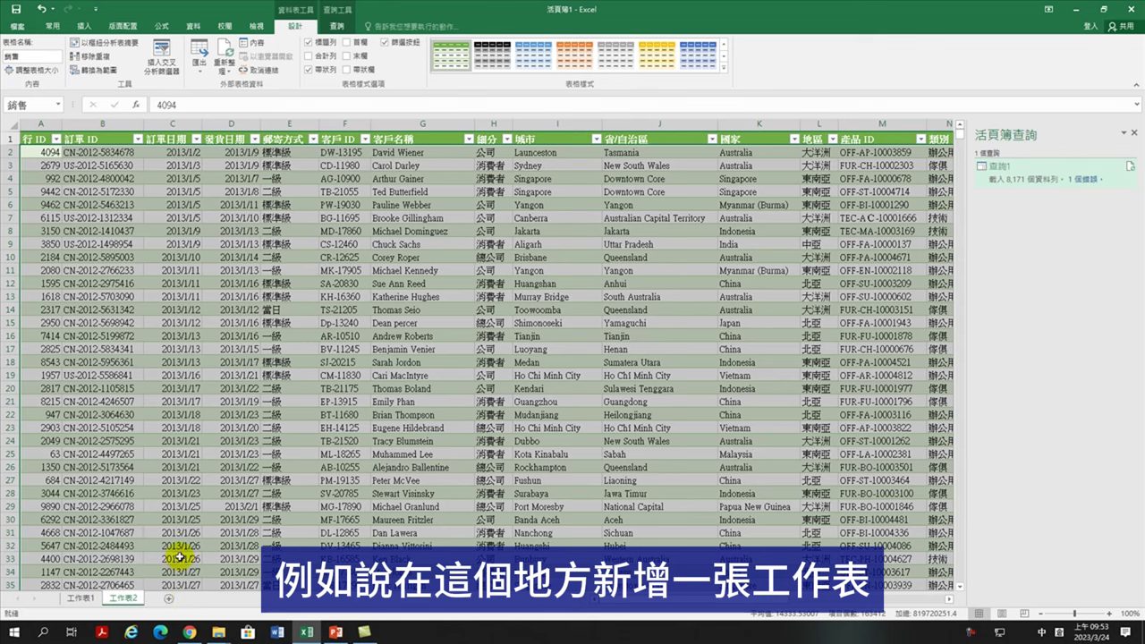
- Rename the worksheet 工作表2 as 銷售
double_click(121, 599)
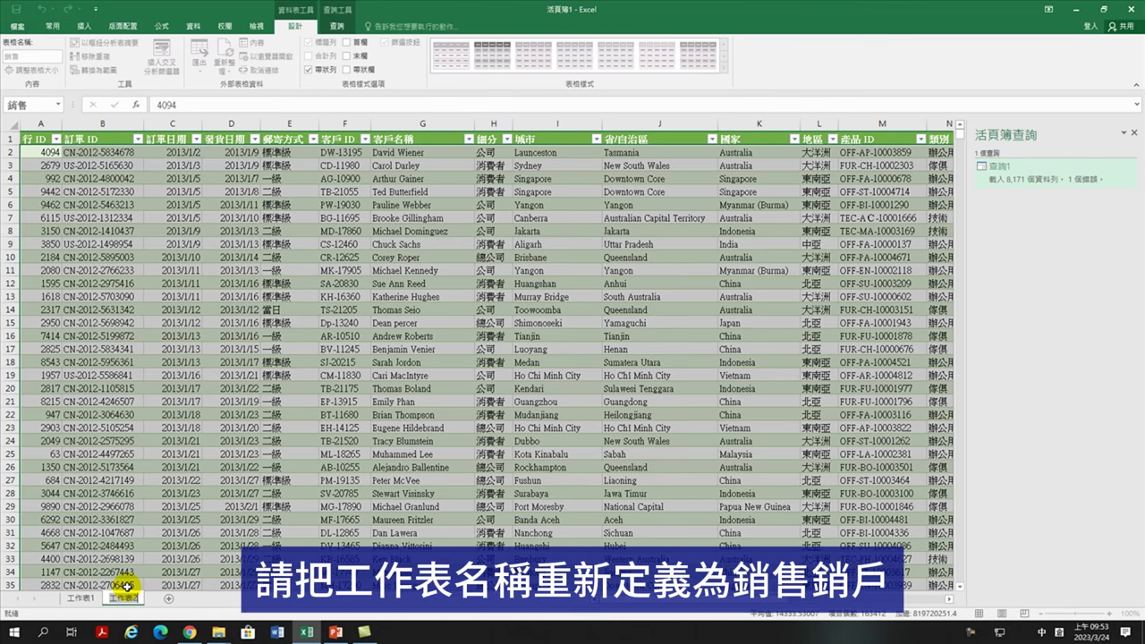
text(銷售)
key(Down)
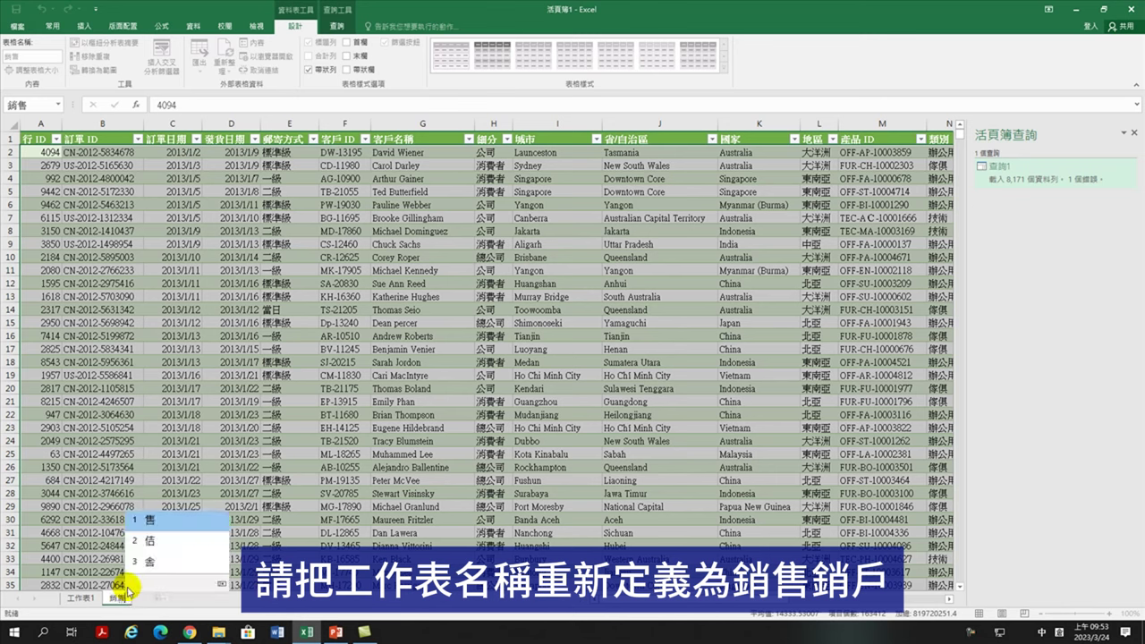
key(Down)
key(Return)
key(Return)
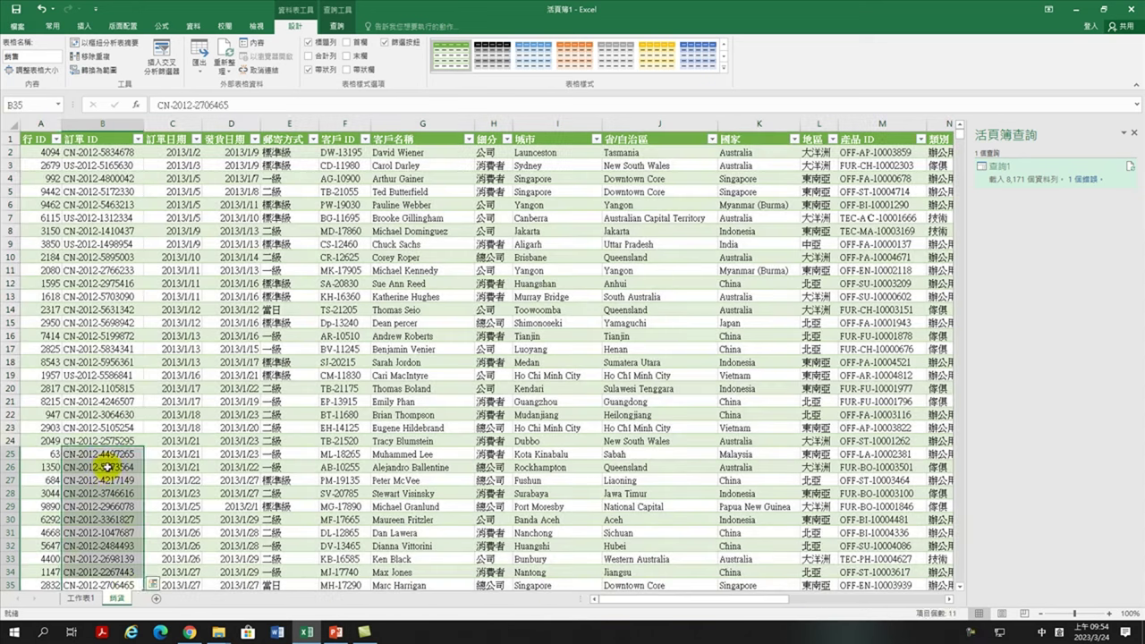
click(102, 478)
drag(100, 474, 105, 481)
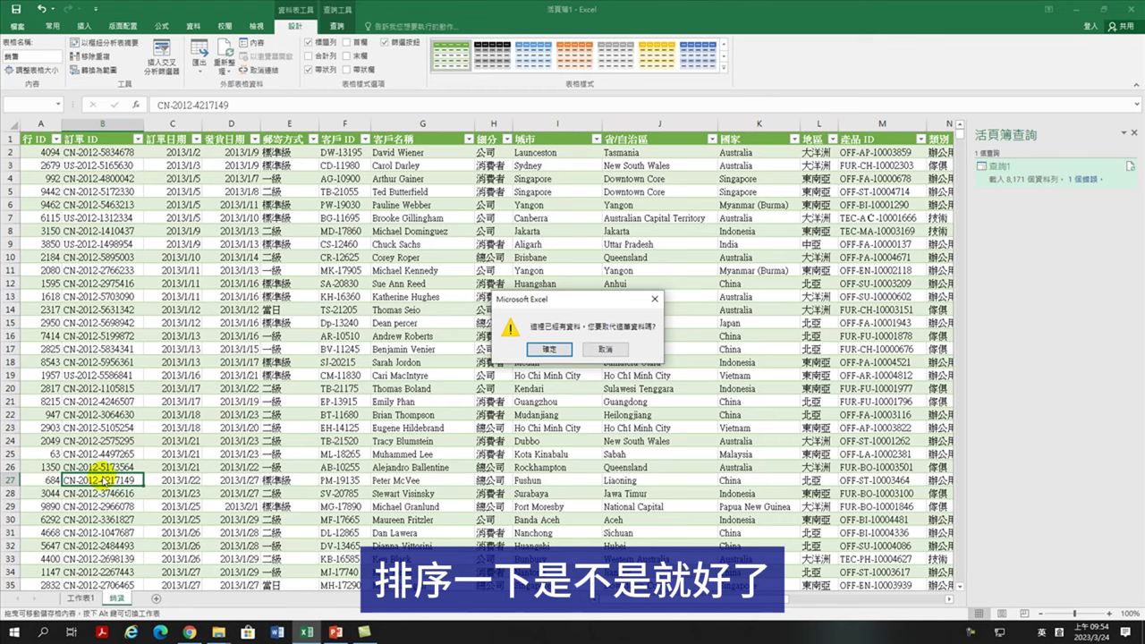
key(Escape)
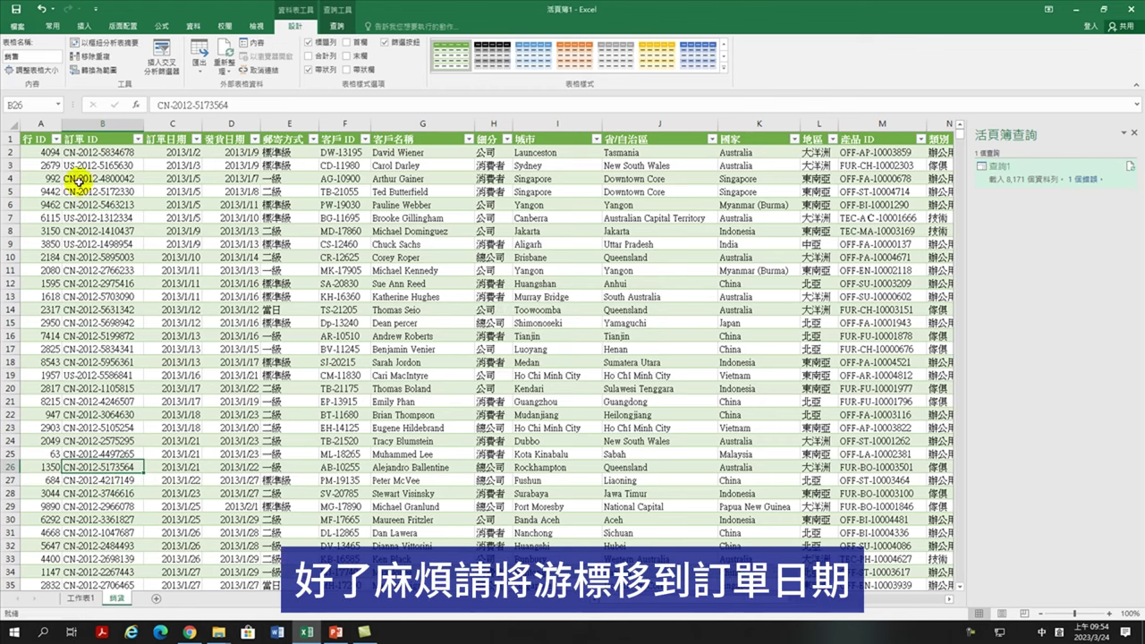
- Sort the sales table by 訂單日期 from newest to oldest, and re-sort it from oldest to newest
click(167, 152)
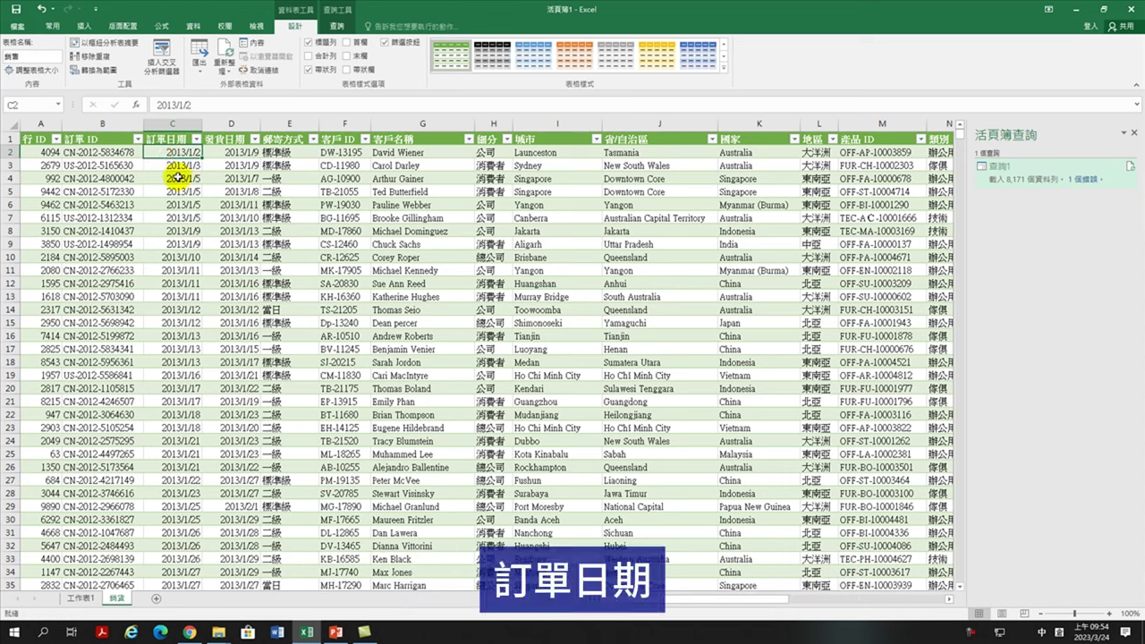
click(53, 26)
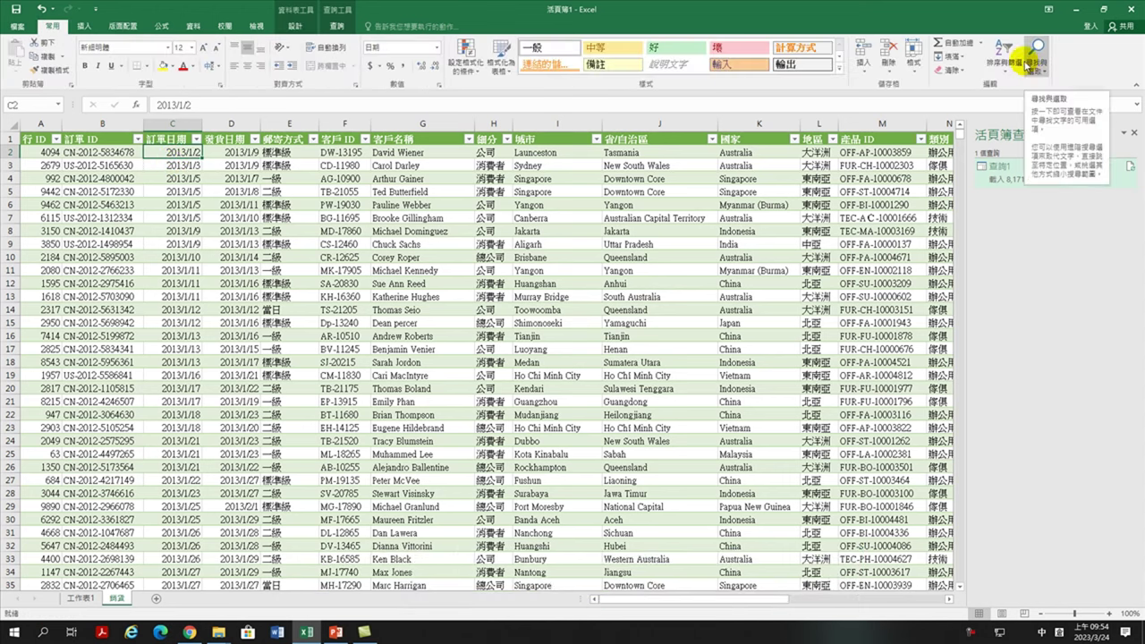
click(169, 192)
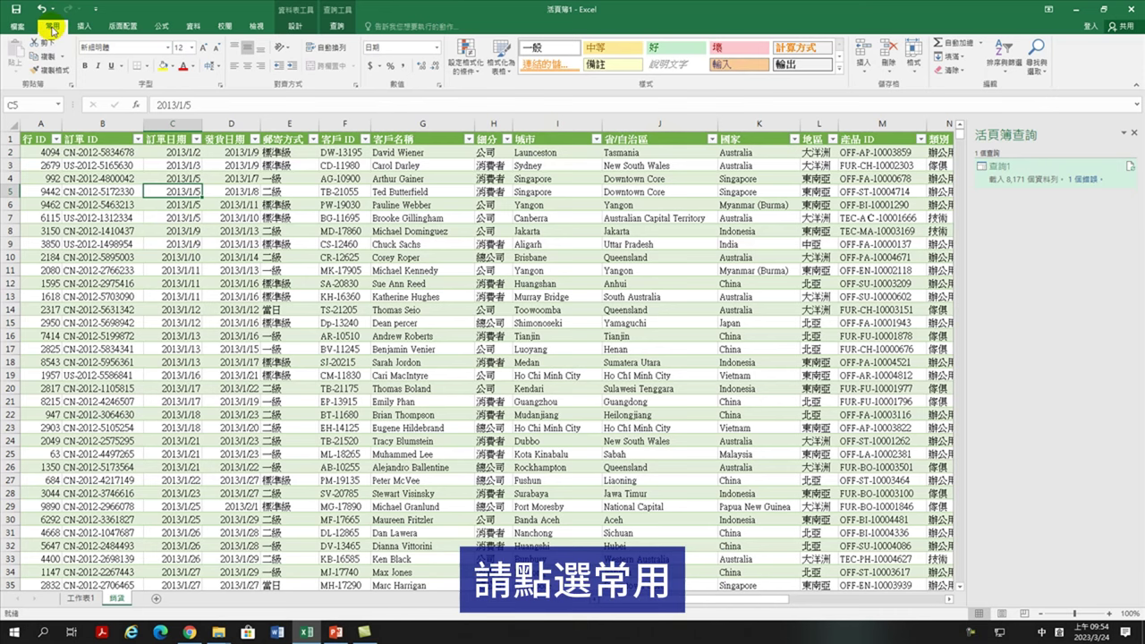
click(1004, 56)
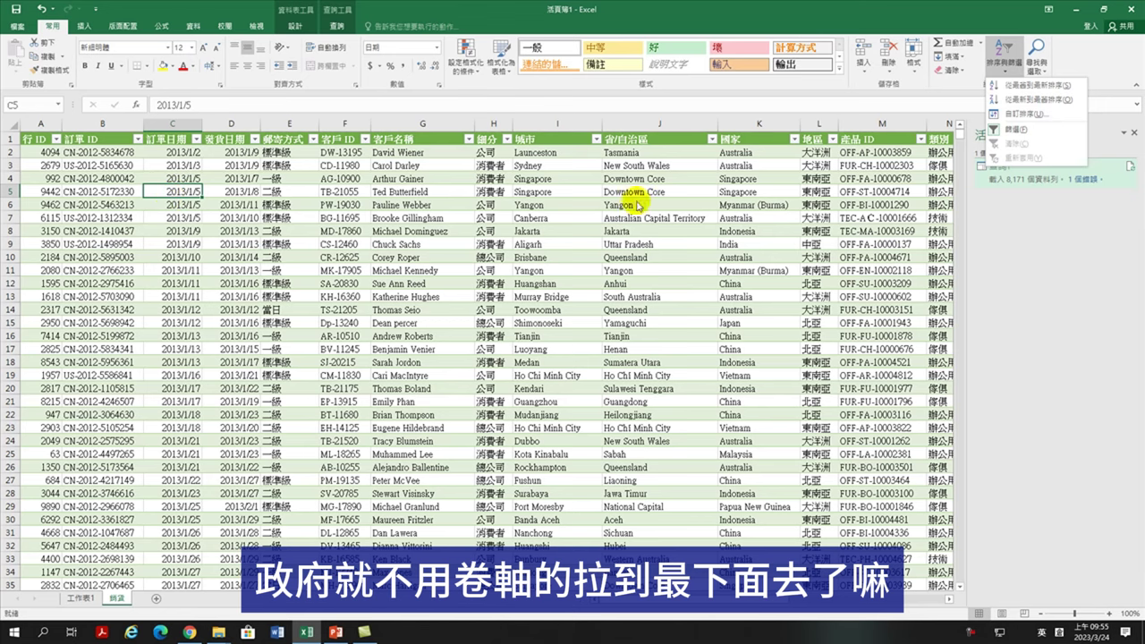
click(1027, 105)
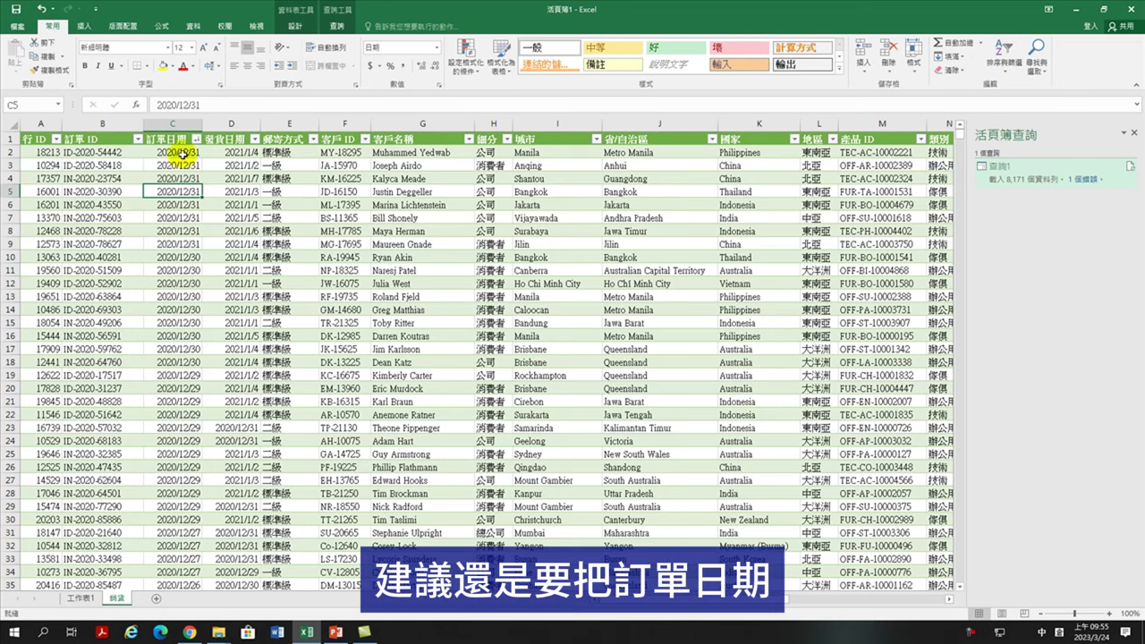
click(1004, 61)
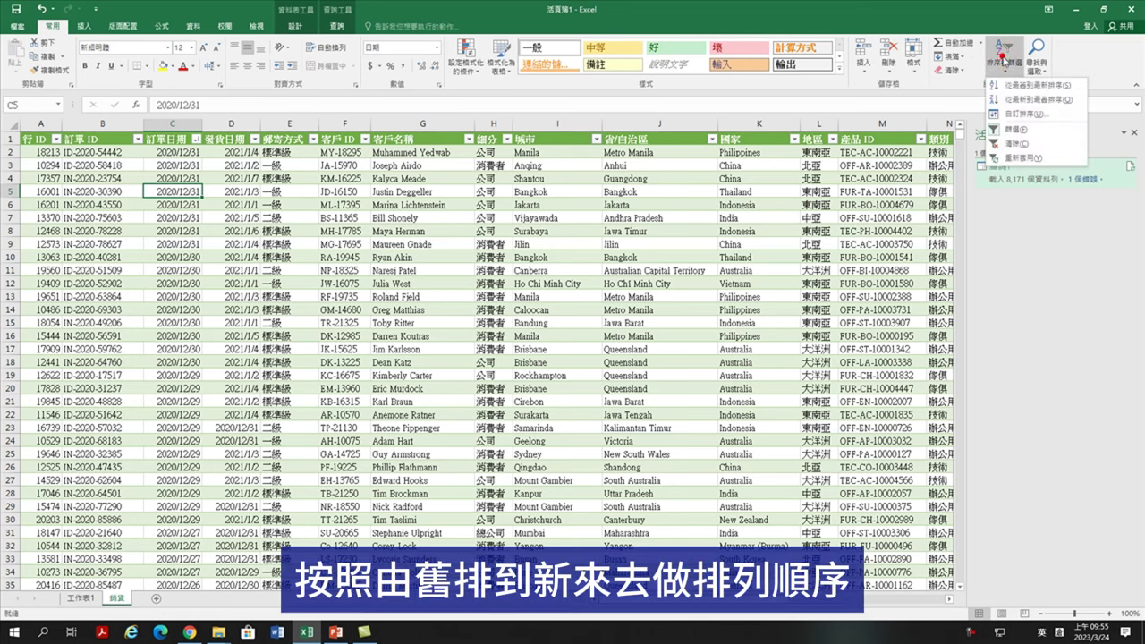
click(1016, 87)
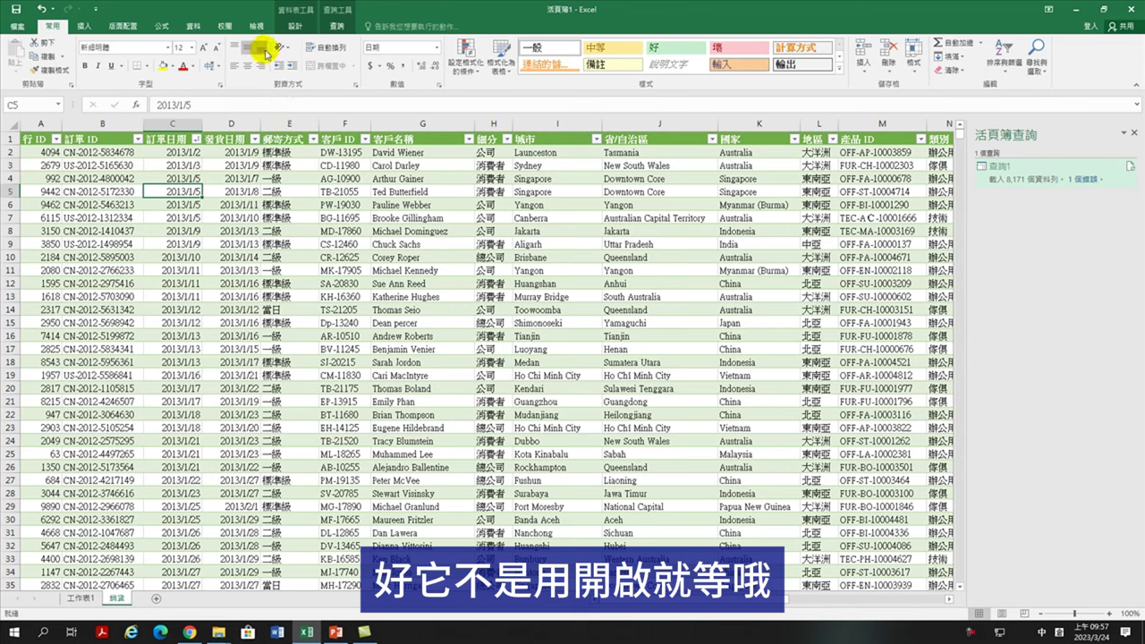
- Create a new query from a folder, using the inner 退貨 folder under 下載\退貨 as its source
click(193, 27)
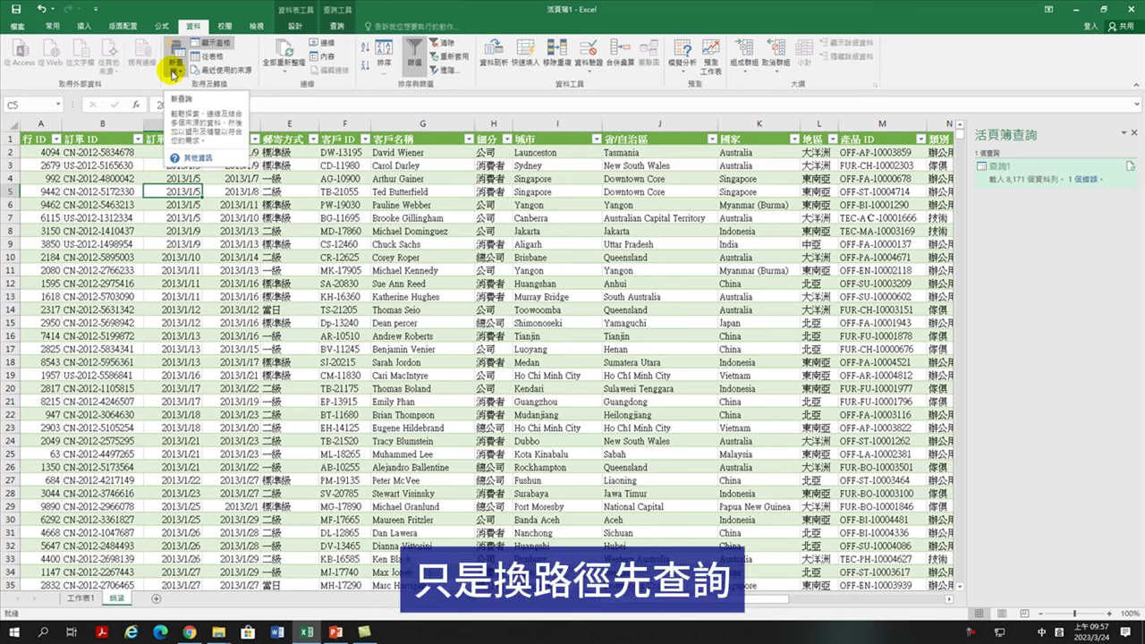
click(175, 71)
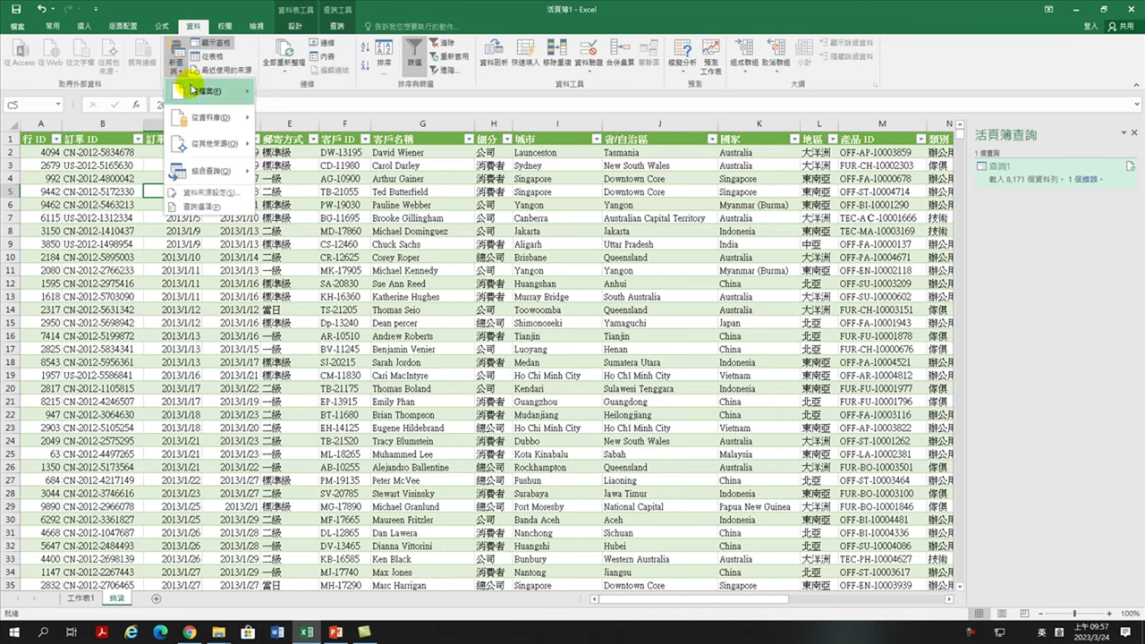
mouse_move(195, 93)
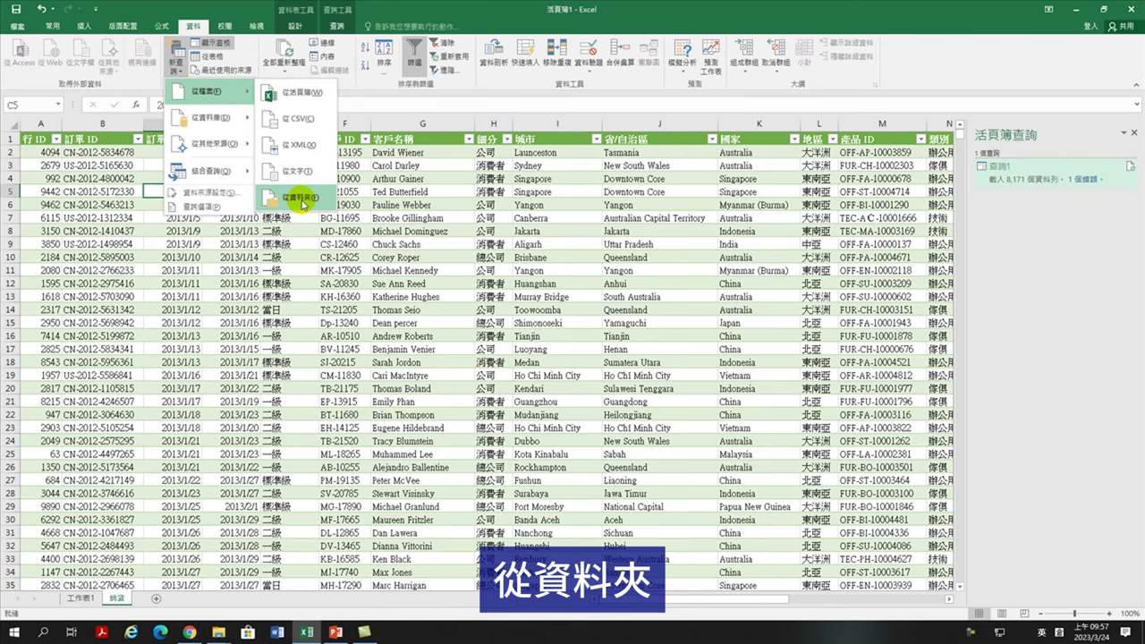
click(303, 203)
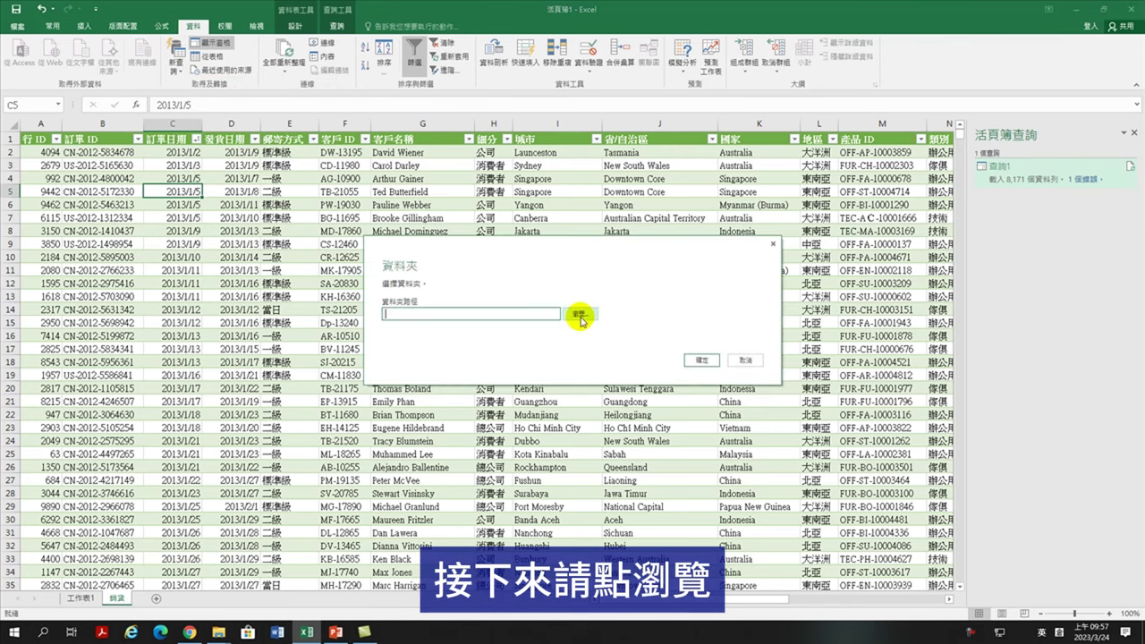
click(580, 320)
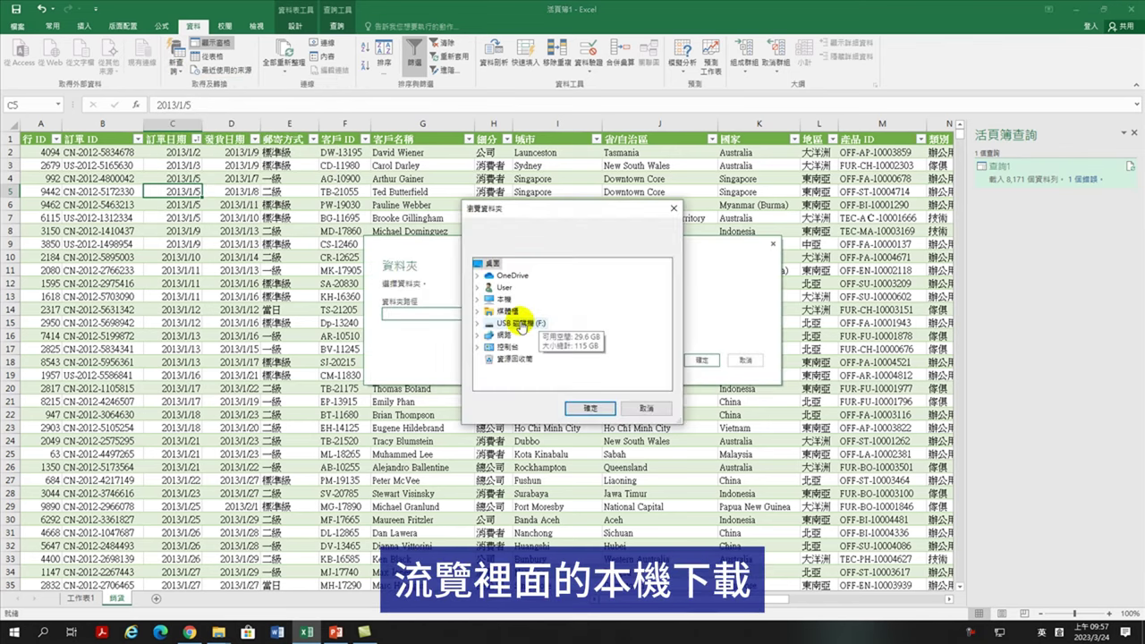
click(478, 301)
double_click(516, 288)
double_click(526, 299)
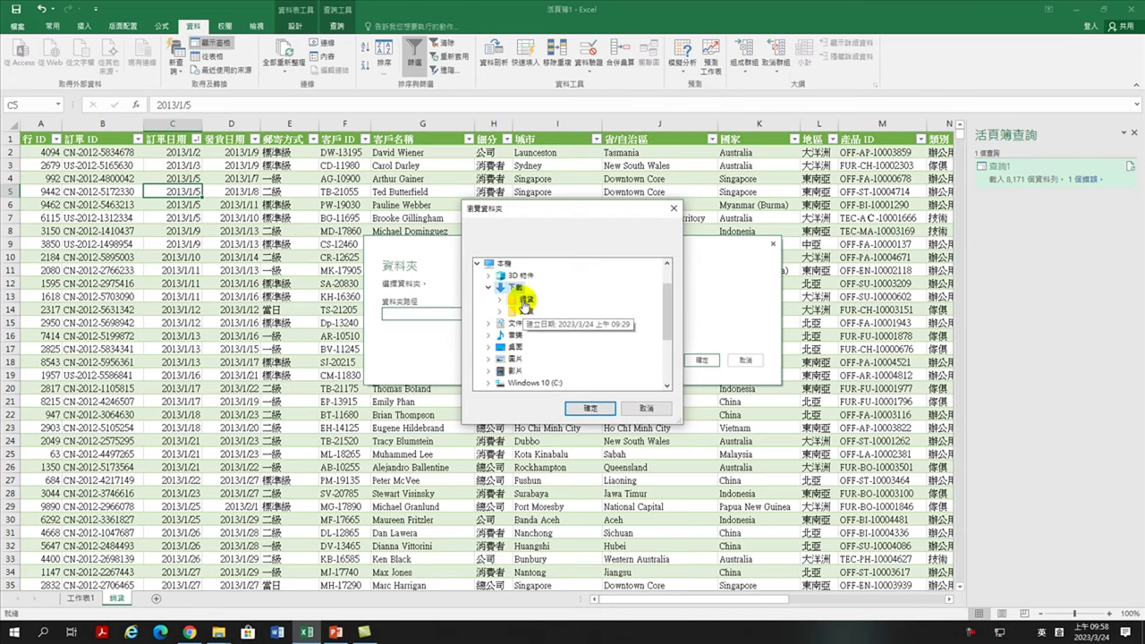
click(590, 408)
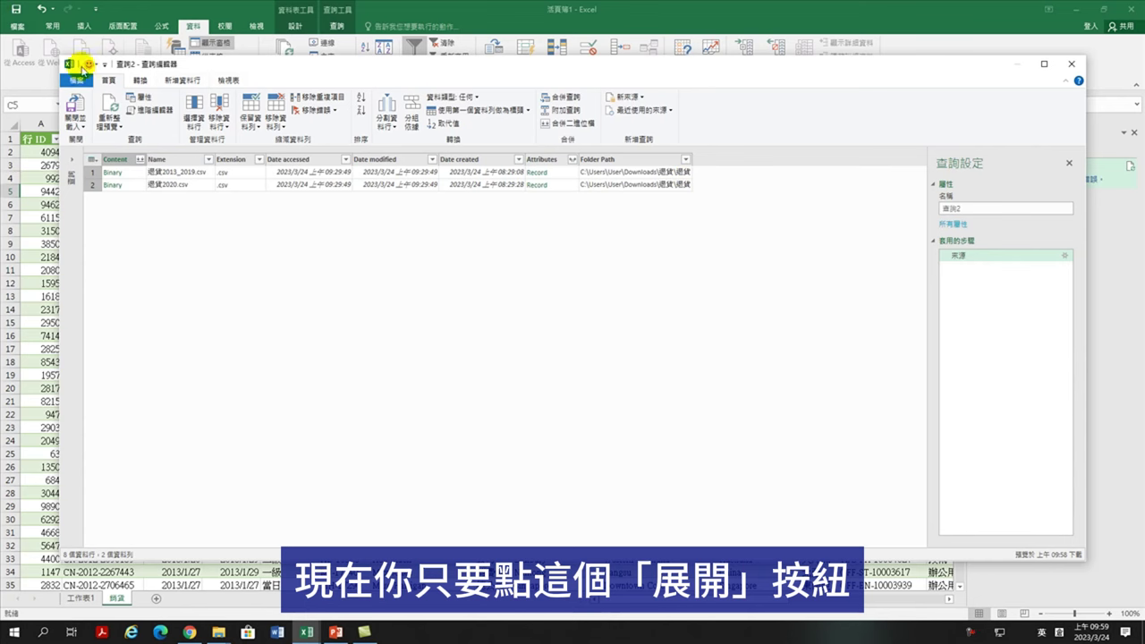
- Combine the binary files in the Content column into one table and move the 訂單 ID column in front of 記錄編號
click(138, 159)
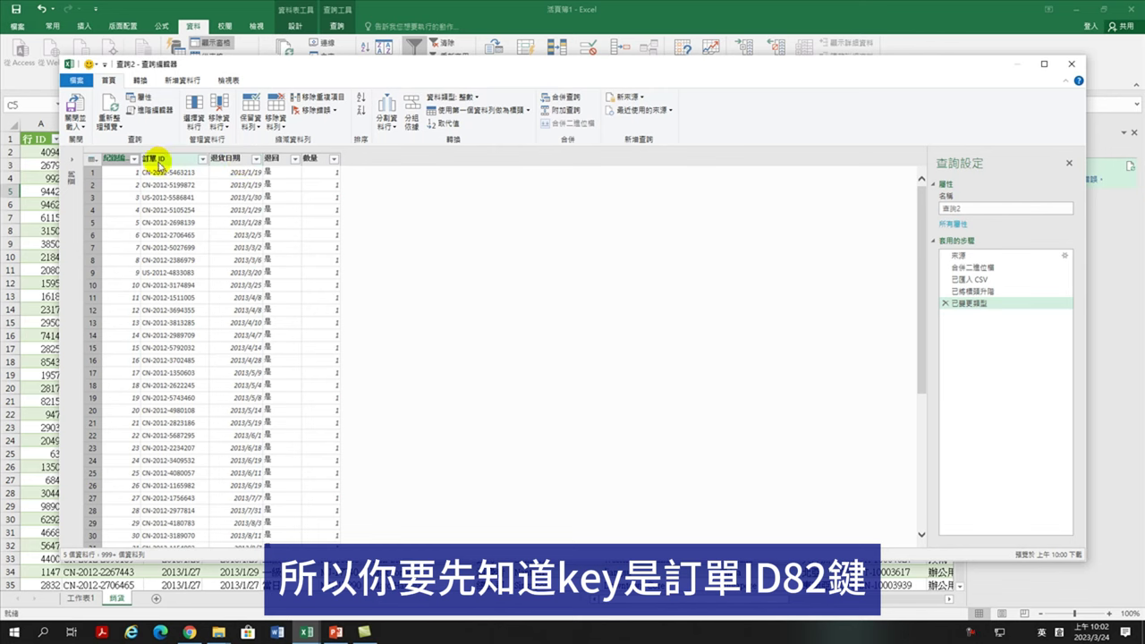
right_click(164, 163)
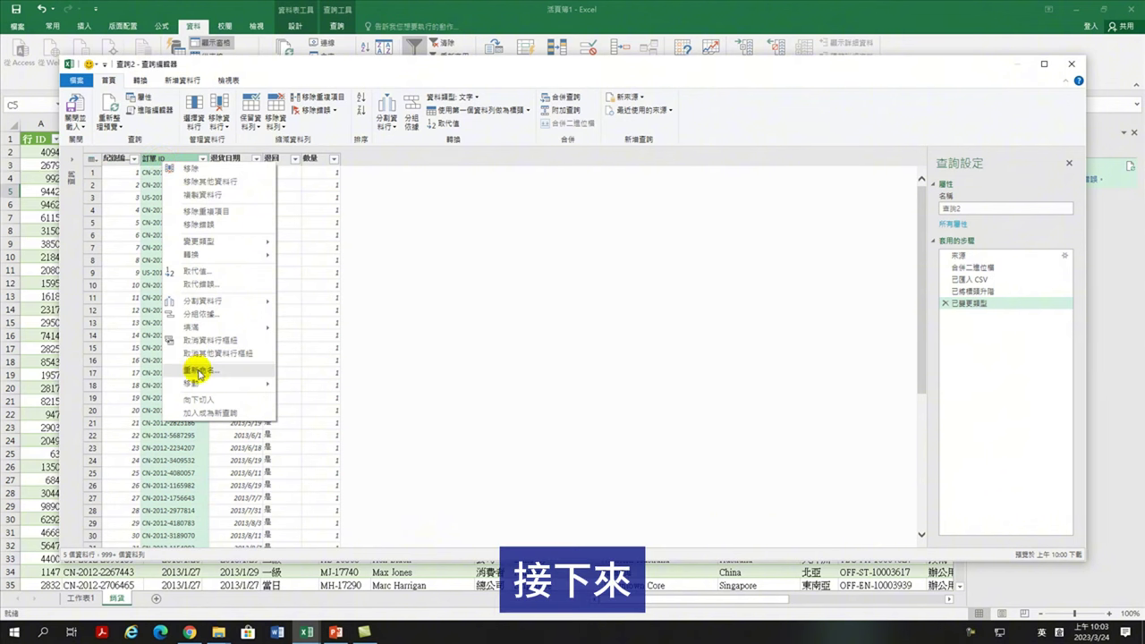
mouse_move(207, 382)
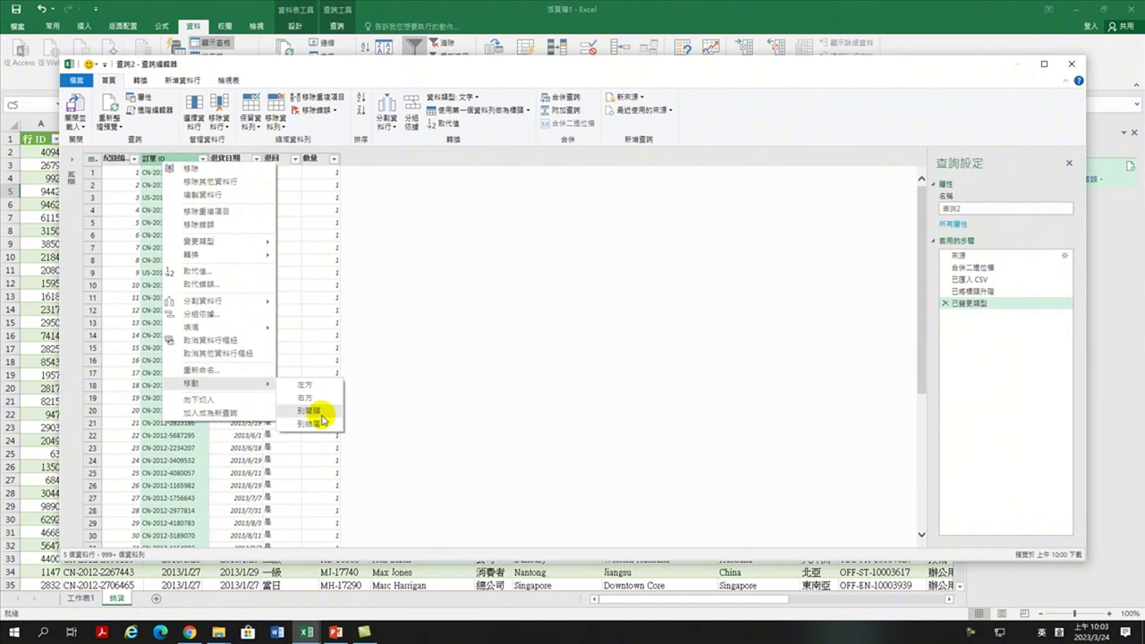
click(388, 240)
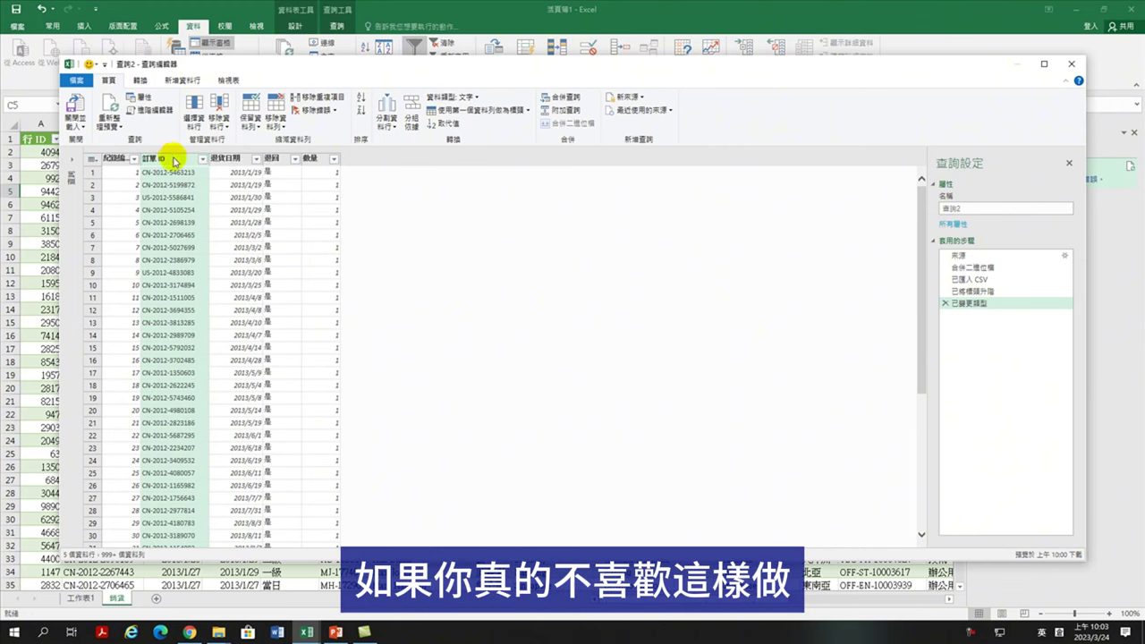
drag(174, 162, 115, 161)
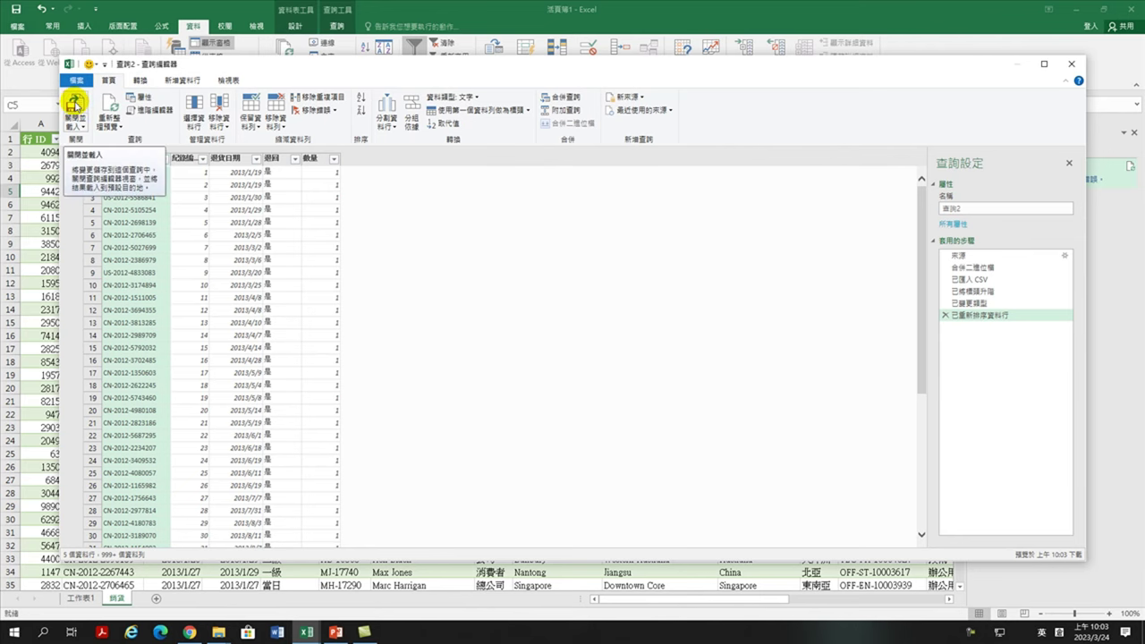
- Load the returns query into the workbook and rename the resulting table as 退貨
click(76, 104)
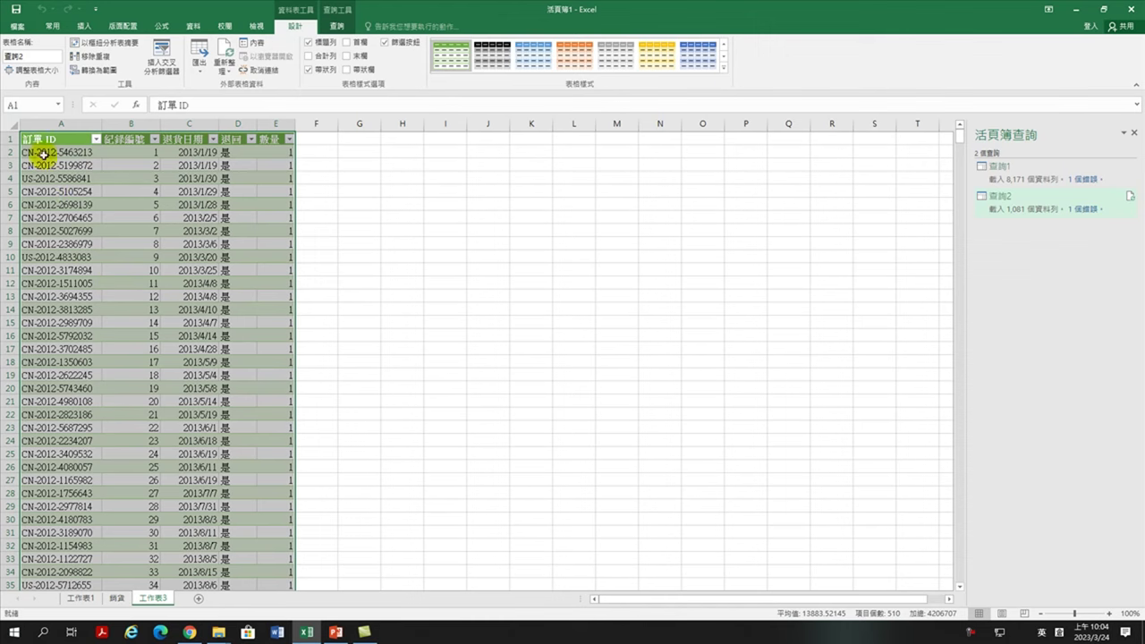
click(12, 55)
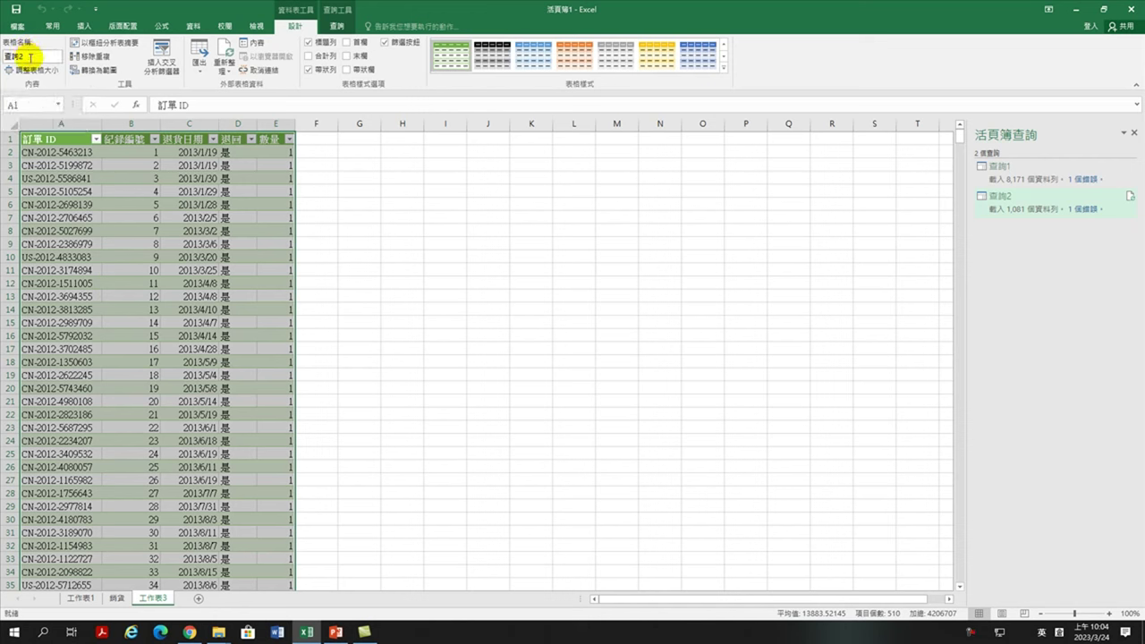
click(33, 57)
double_click(37, 56)
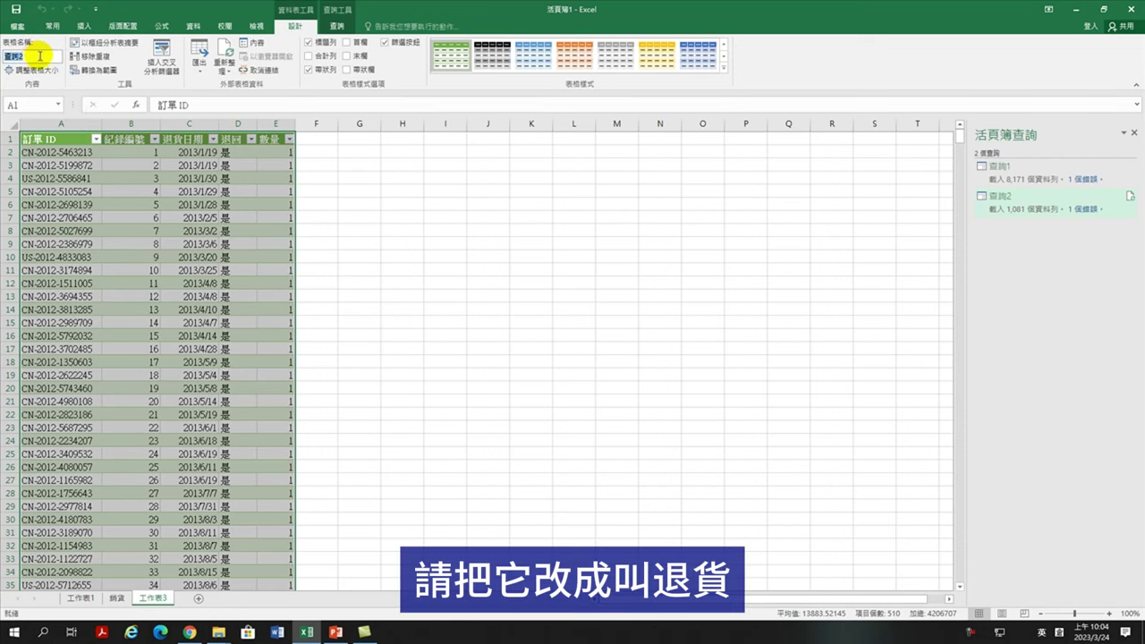
text(退貨)
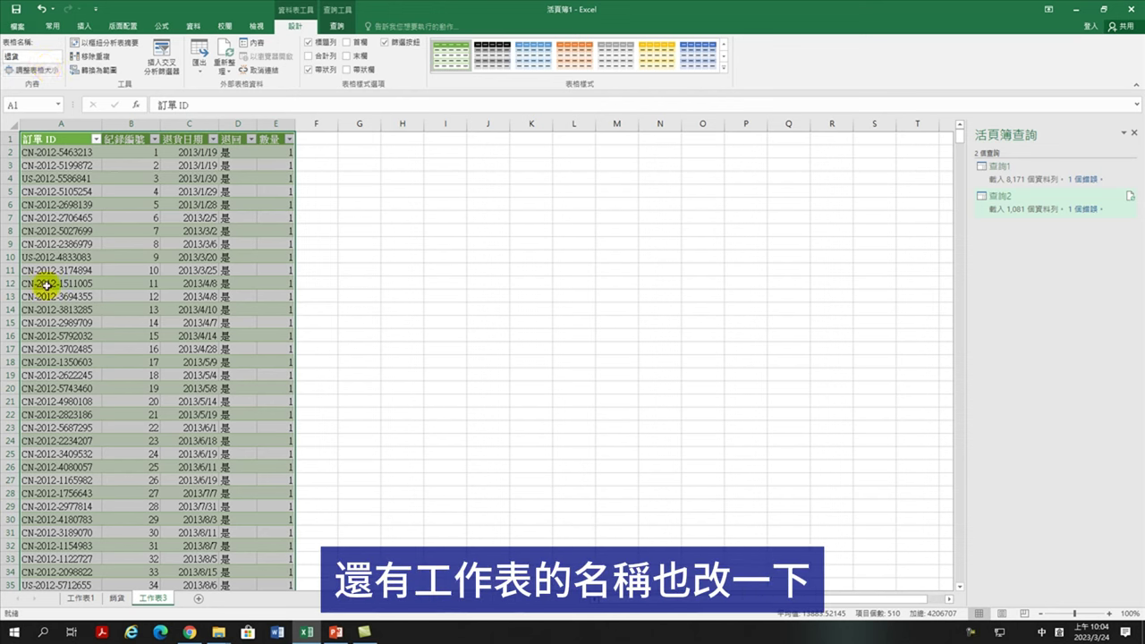
- Rename the worksheet 工作表3 as 退貨
double_click(152, 597)
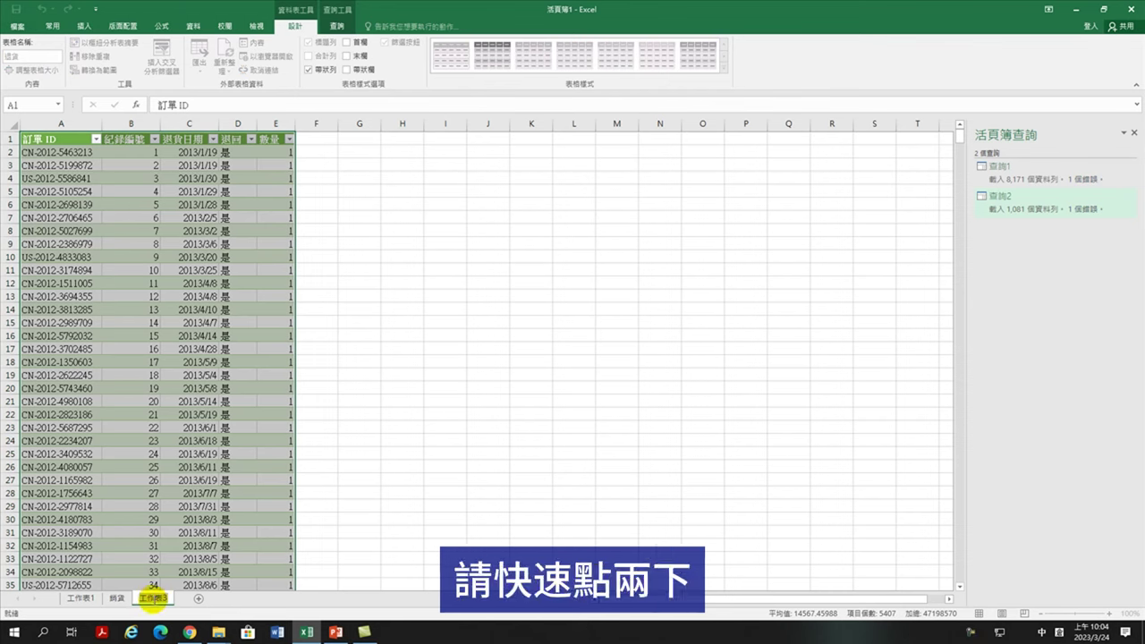
text(退貨)
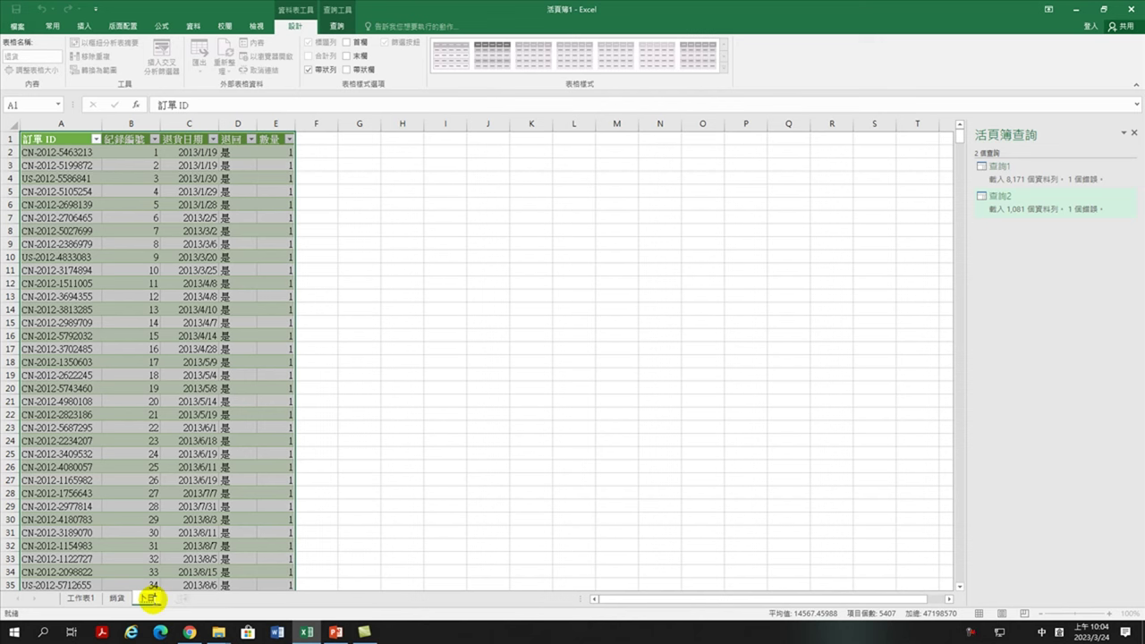
key(Return)
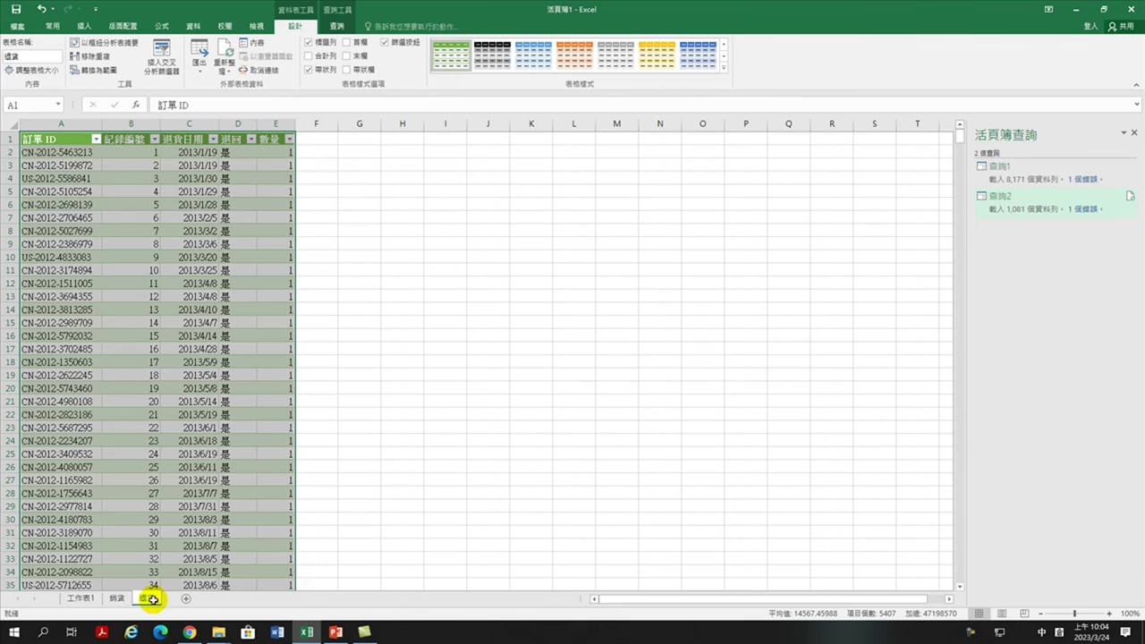
- Sort the 退貨 table by 退貨日期 from oldest to newest, and re-sort it from newest to oldest
drag(56, 416, 56, 429)
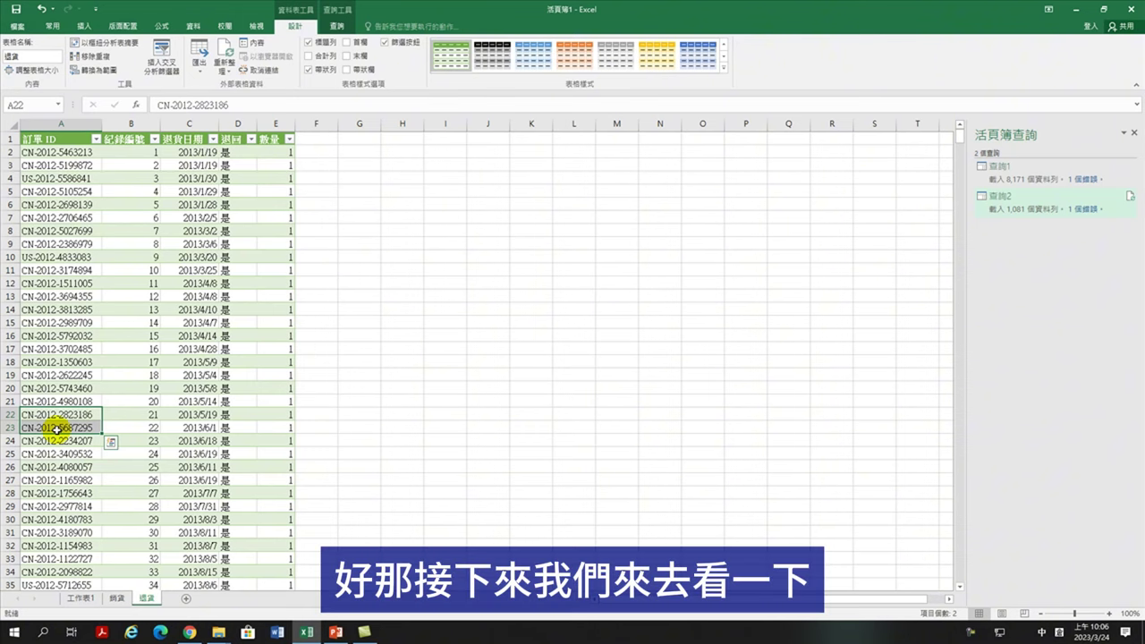
click(176, 359)
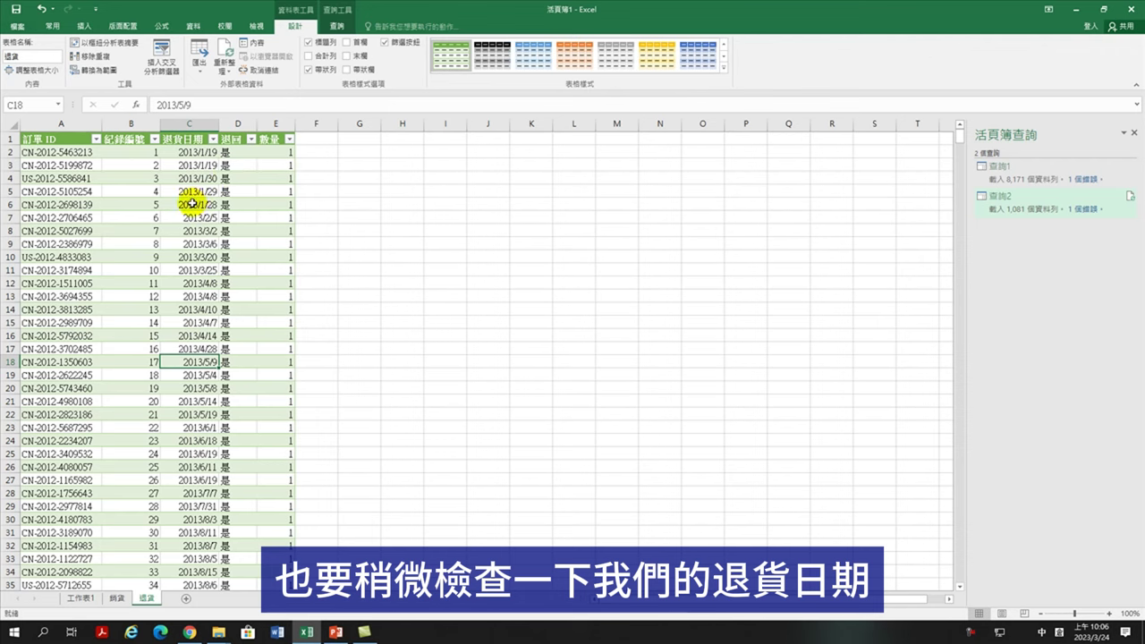
click(186, 153)
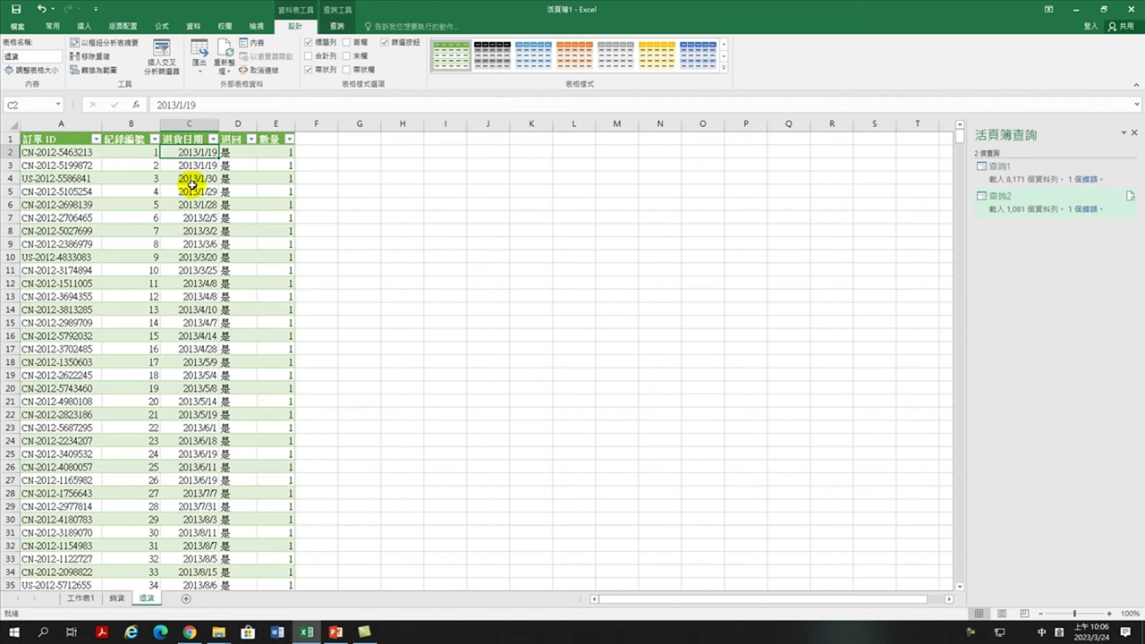
click(63, 29)
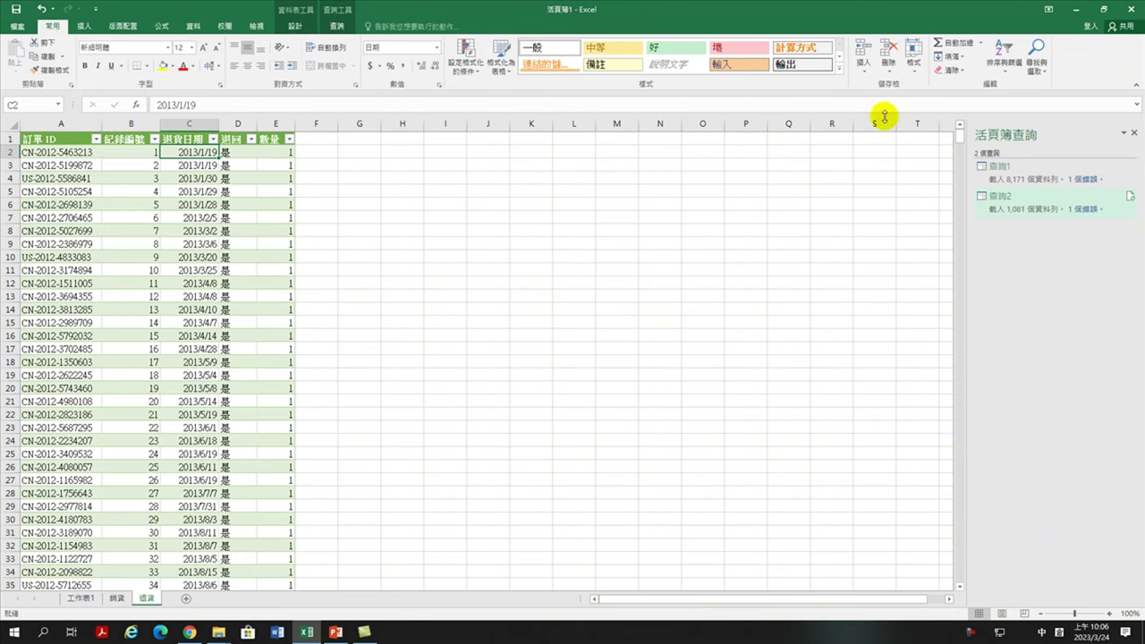
click(1004, 56)
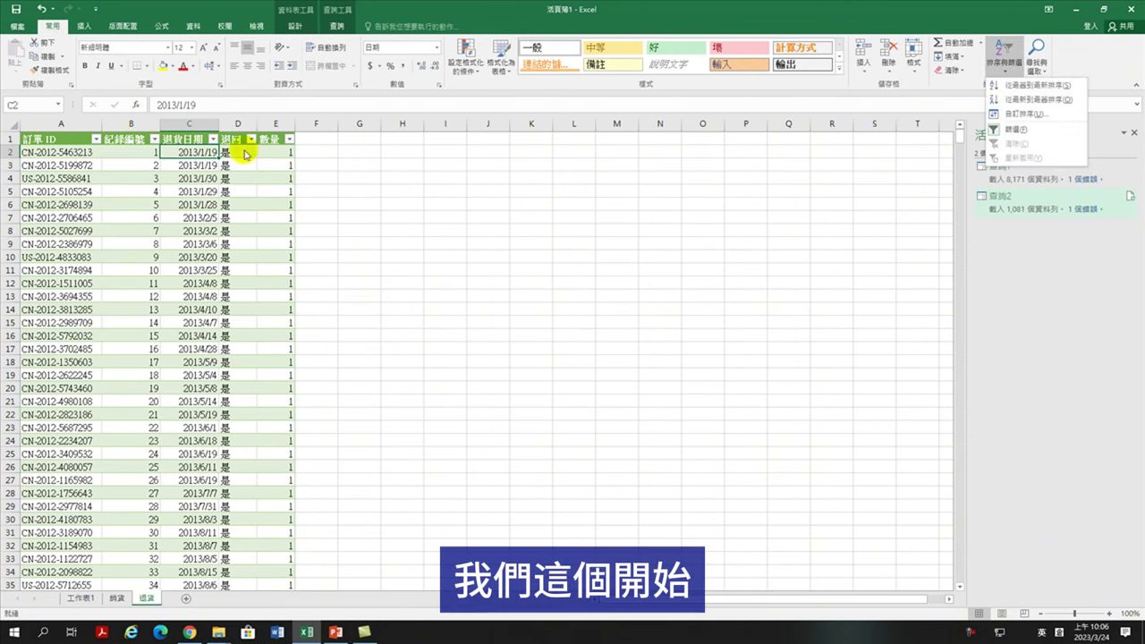
click(1035, 87)
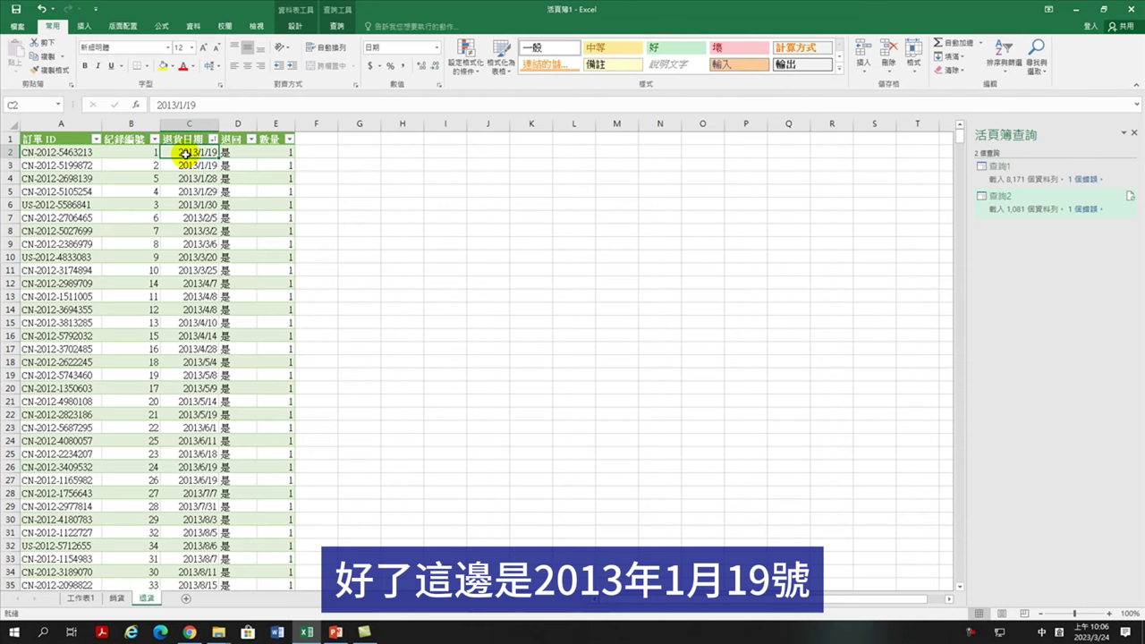
click(1000, 59)
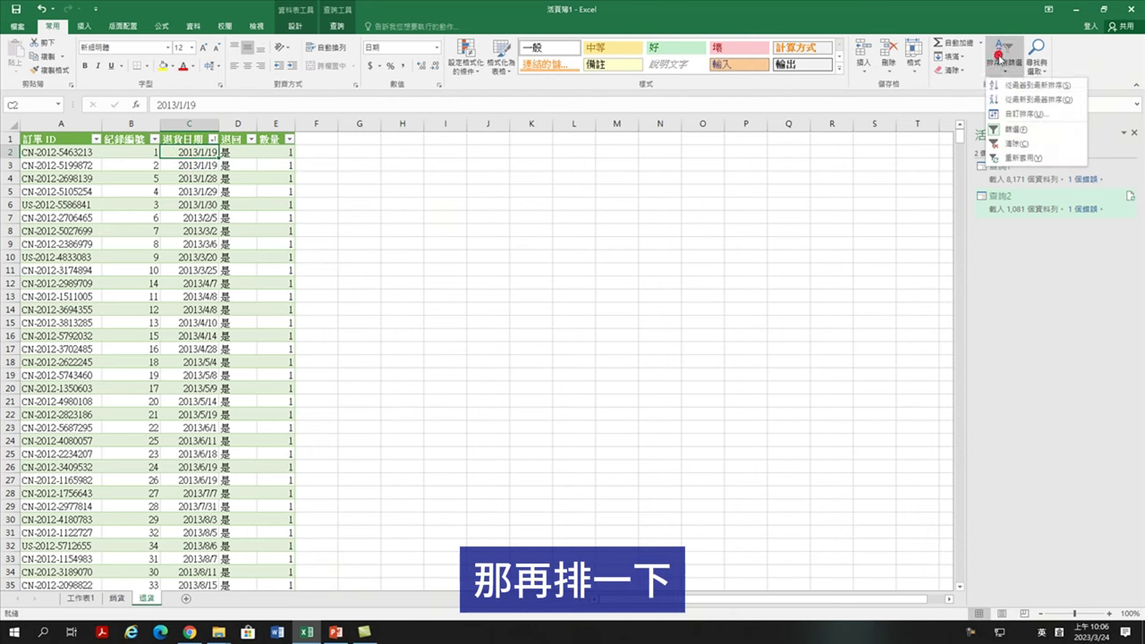
click(1026, 100)
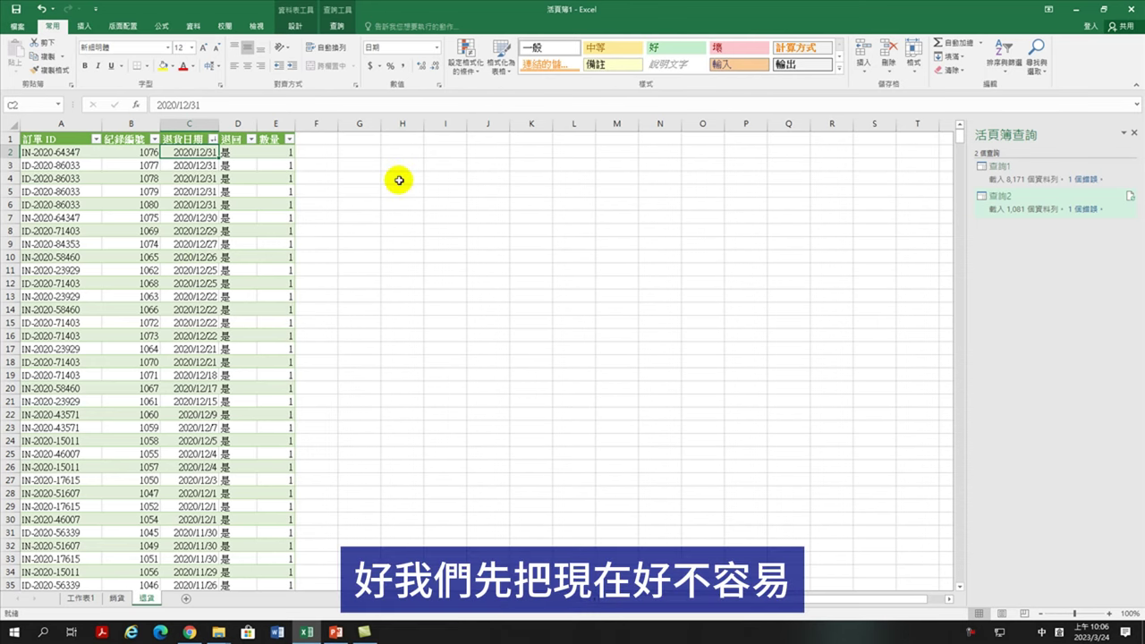
click(118, 597)
click(146, 598)
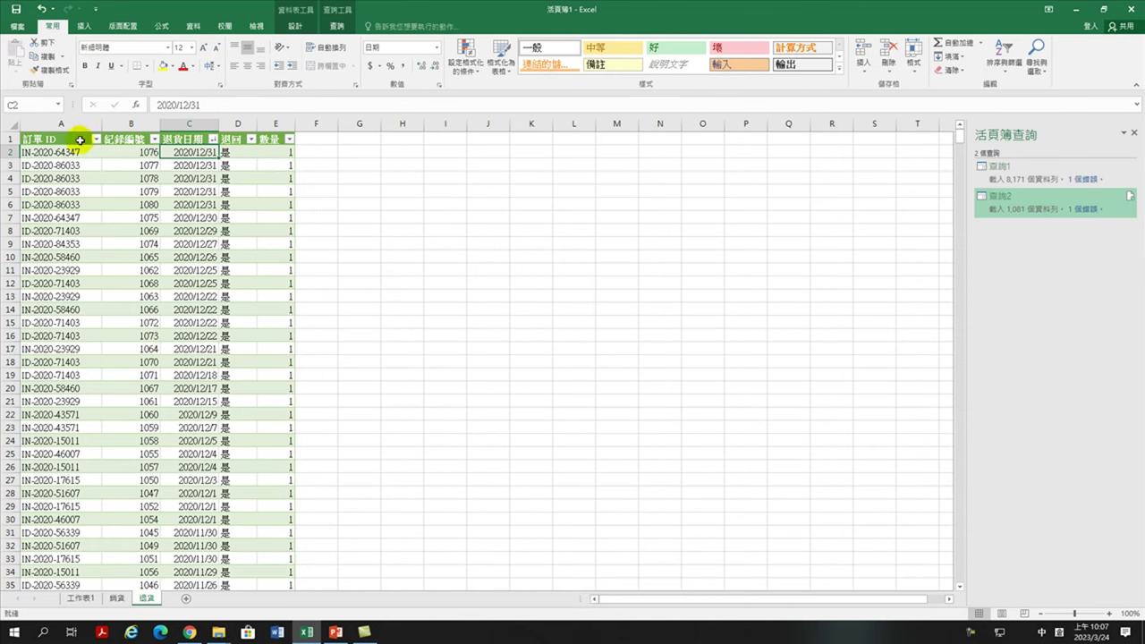
- Save the workbook to the D: drive under the file name 銷貨與退貨202303024_ as an Excel workbook
click(14, 12)
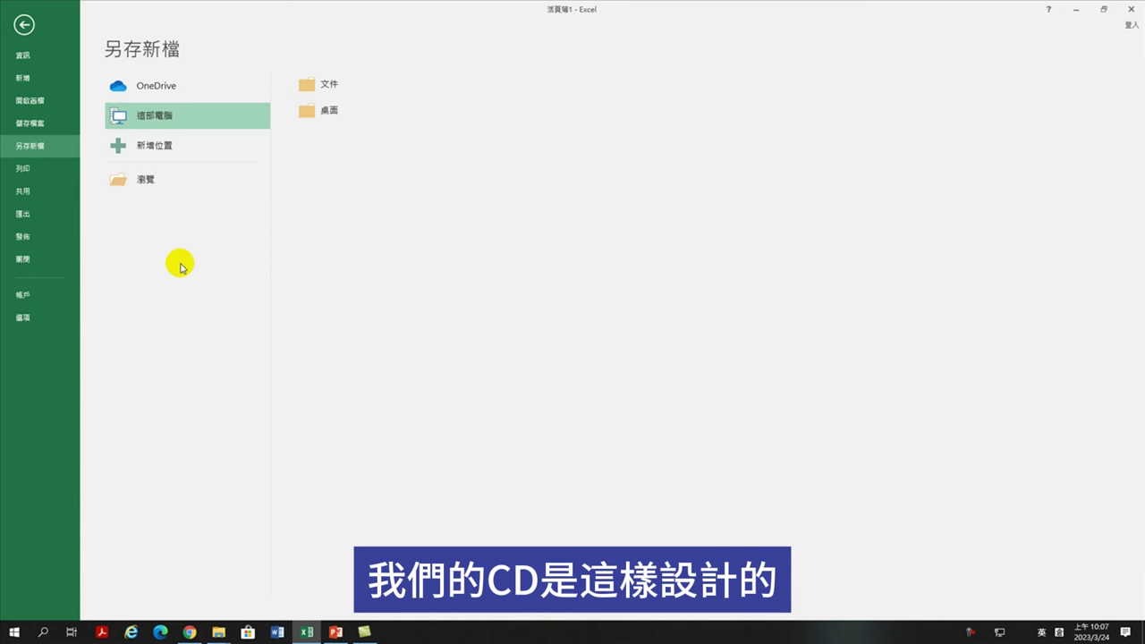
click(162, 180)
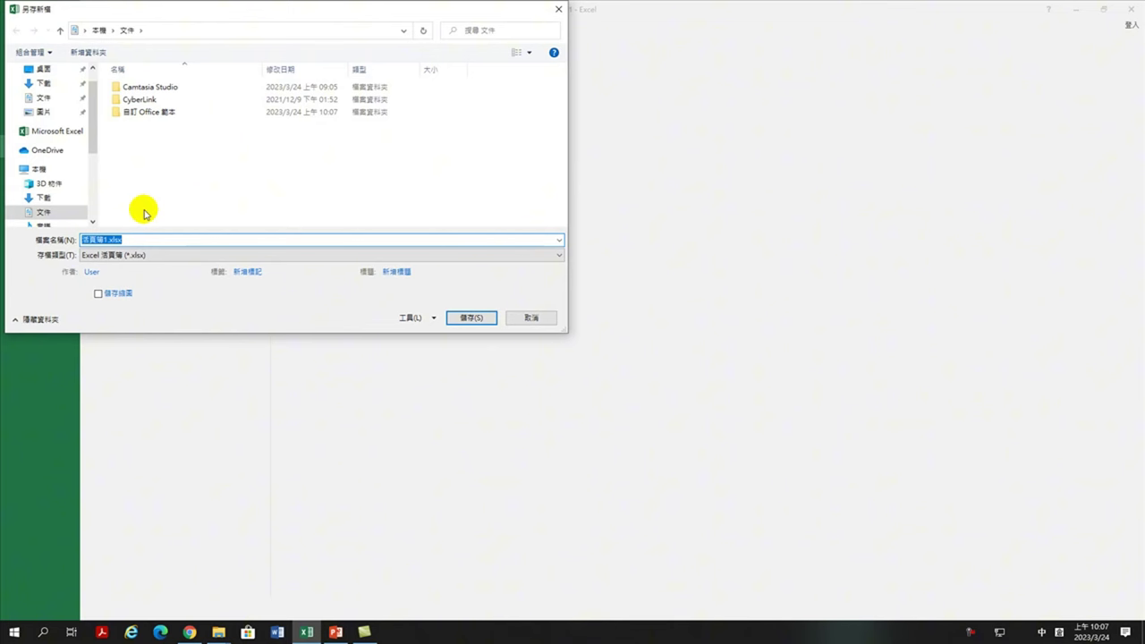
drag(91, 136, 95, 186)
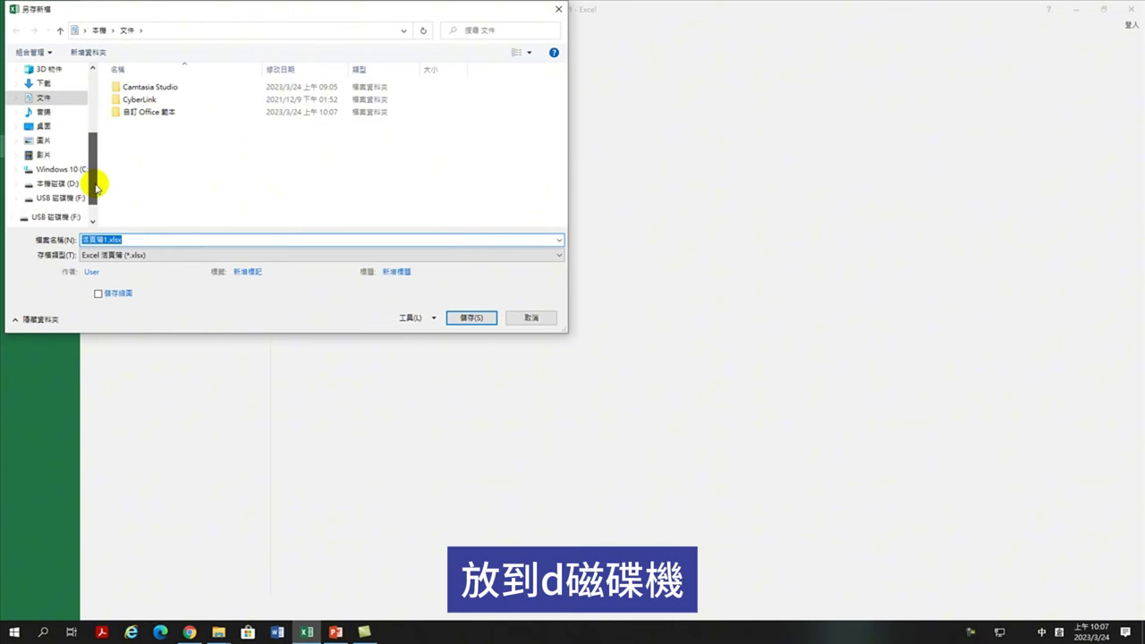
click(64, 183)
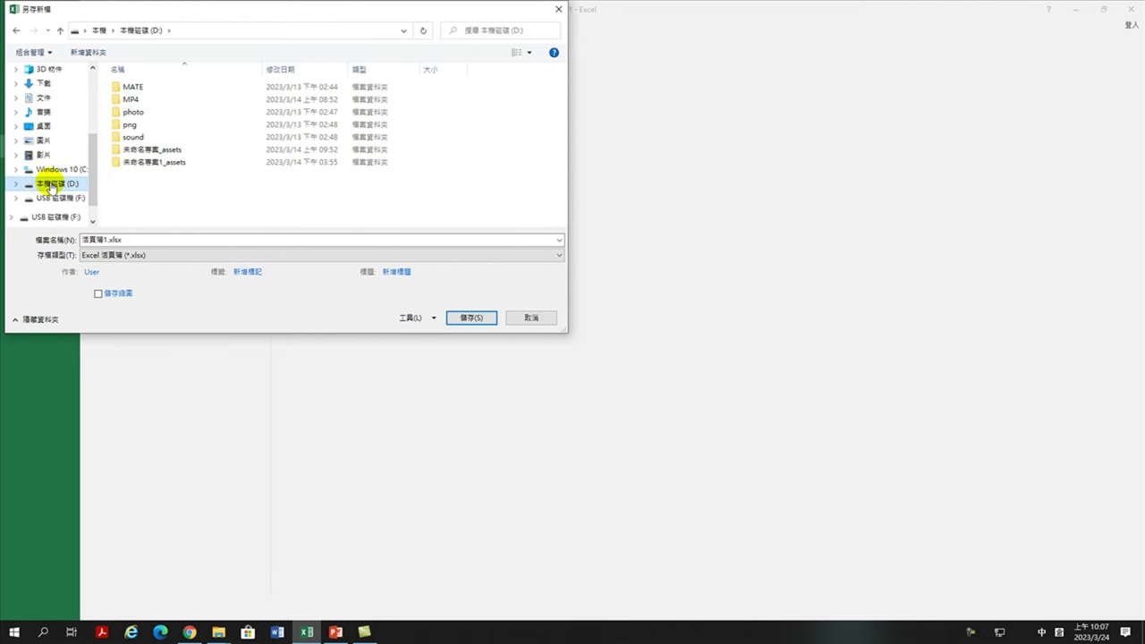
click(158, 239)
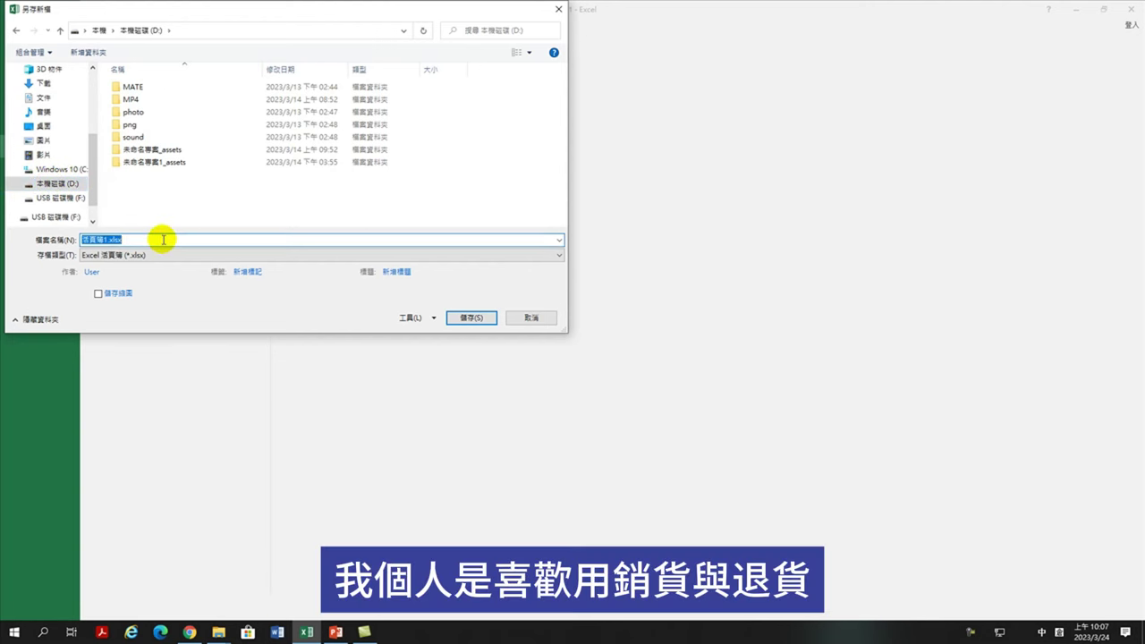
text(銷貨與退人心月山金)
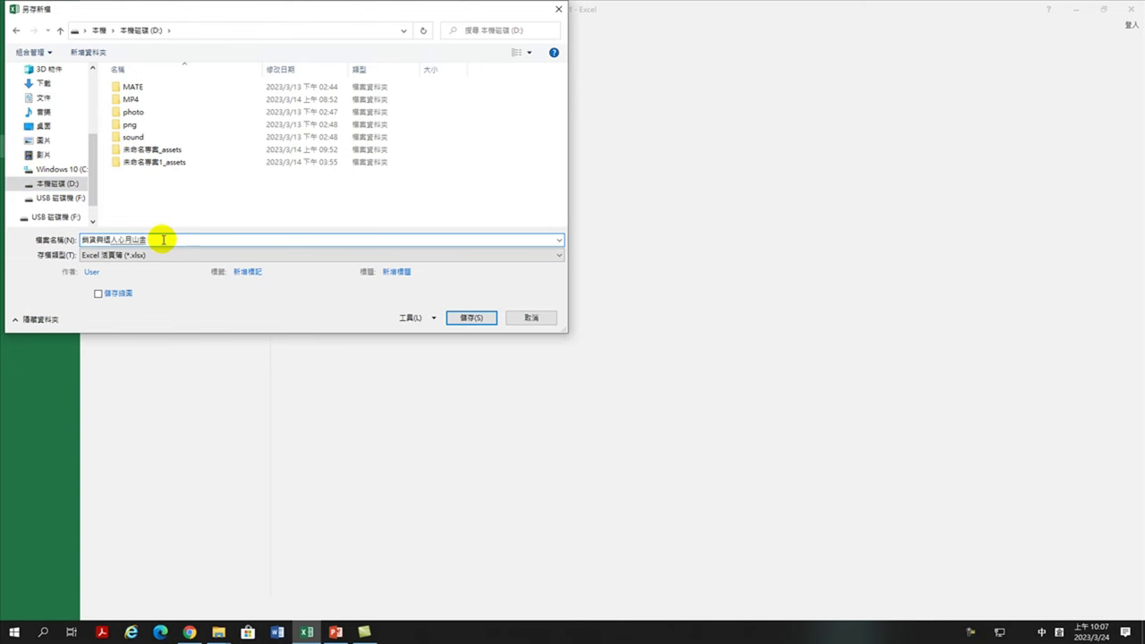
key(space)
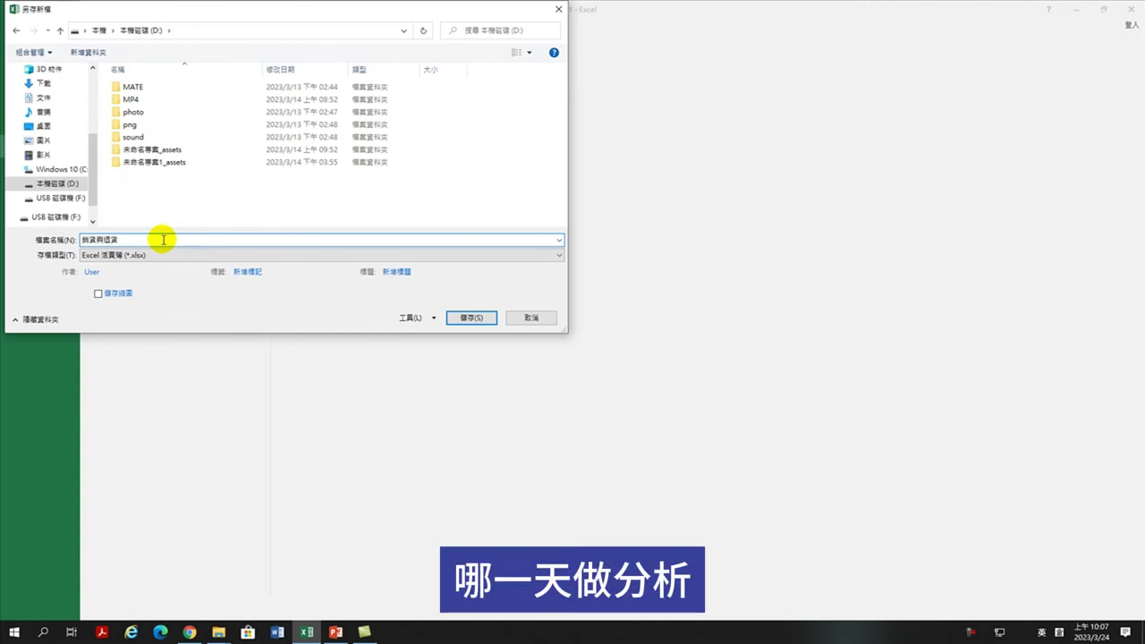
text(2023)
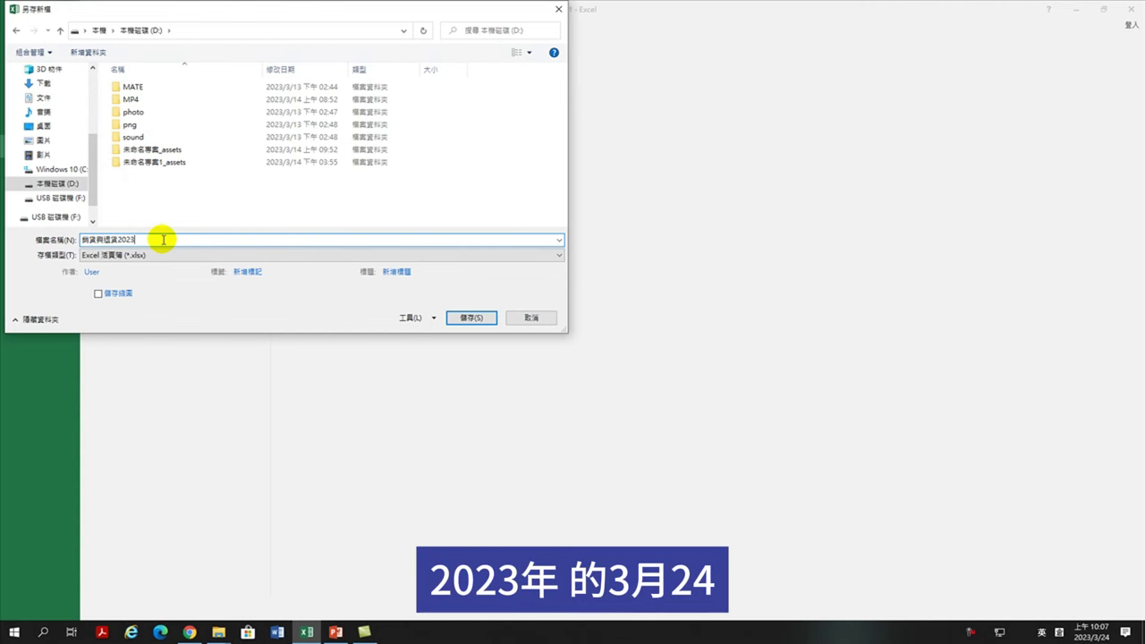
text(0324)
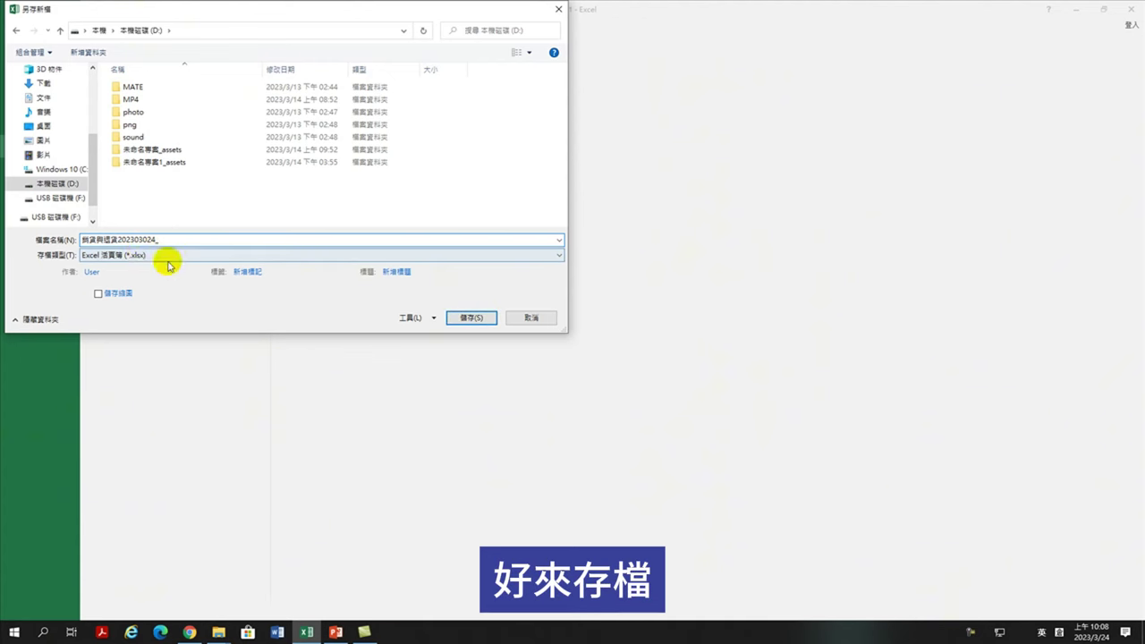
click(463, 317)
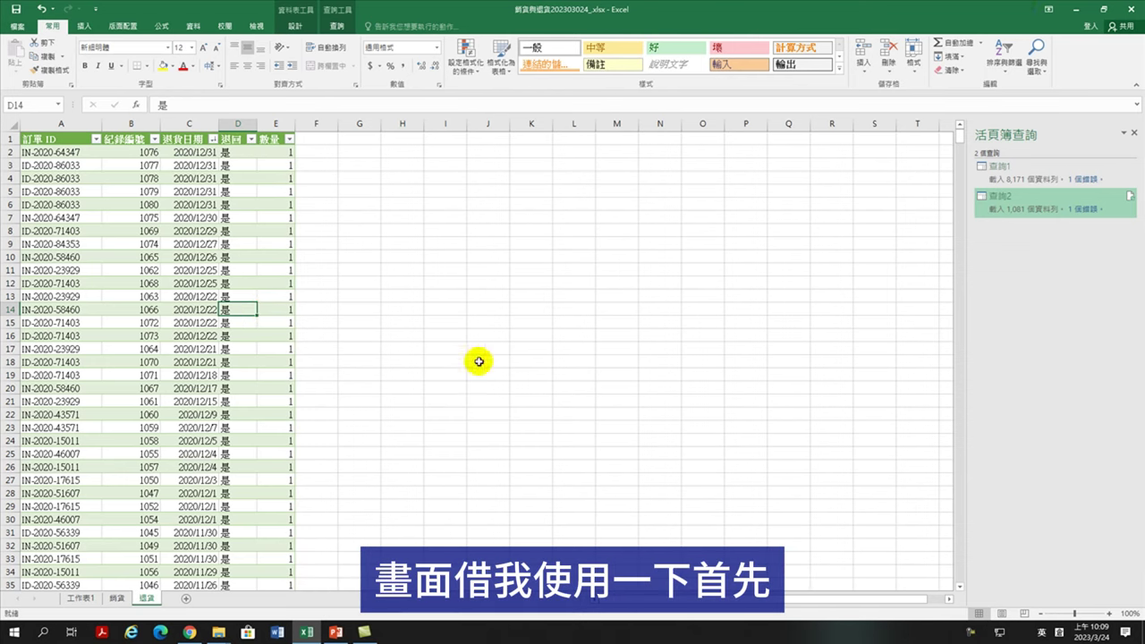
- Close the saved workbook and switch to File Explorer
click(401, 335)
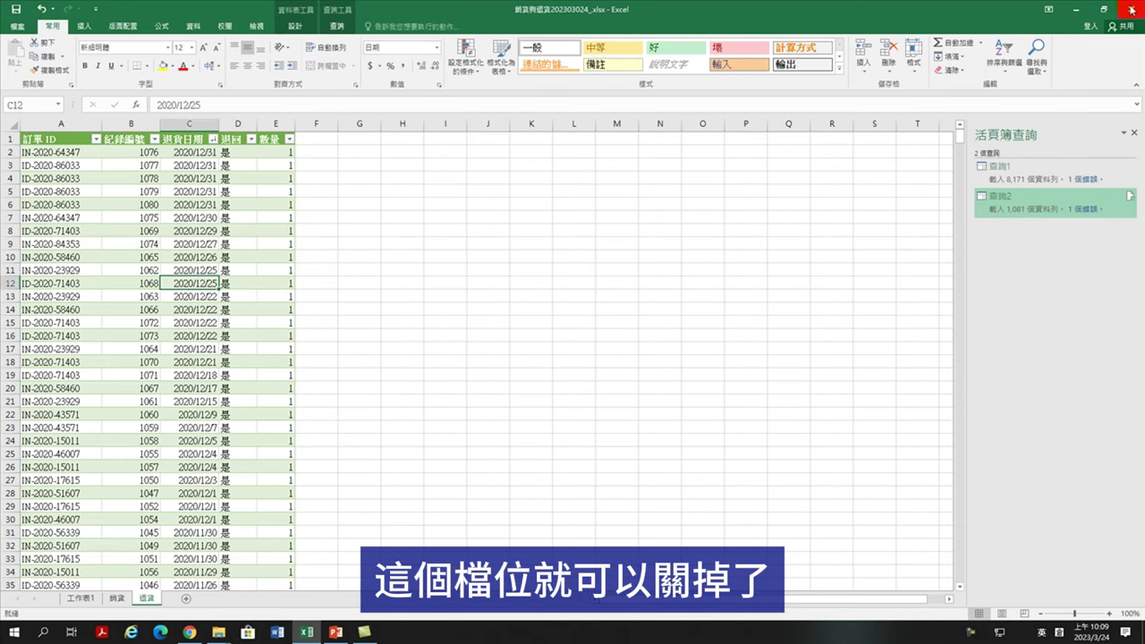
click(1134, 133)
key(alt+Tab)
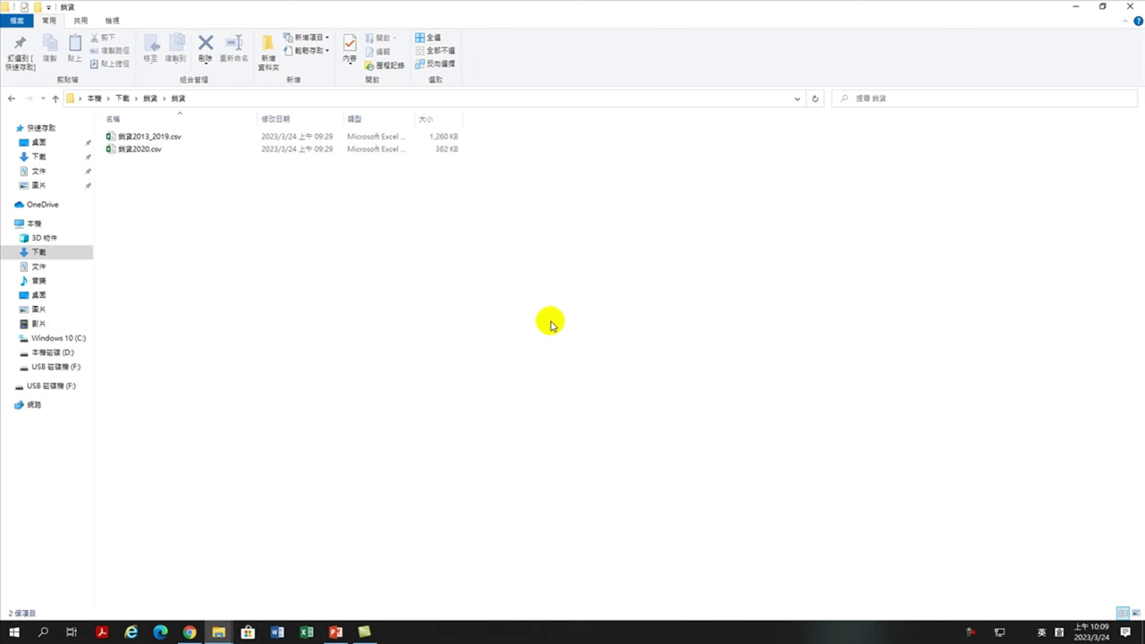
- Move 銷貨2020.csv from the 銷貨 folder in 下載 to the D: drive by cutting and pasting it
click(11, 98)
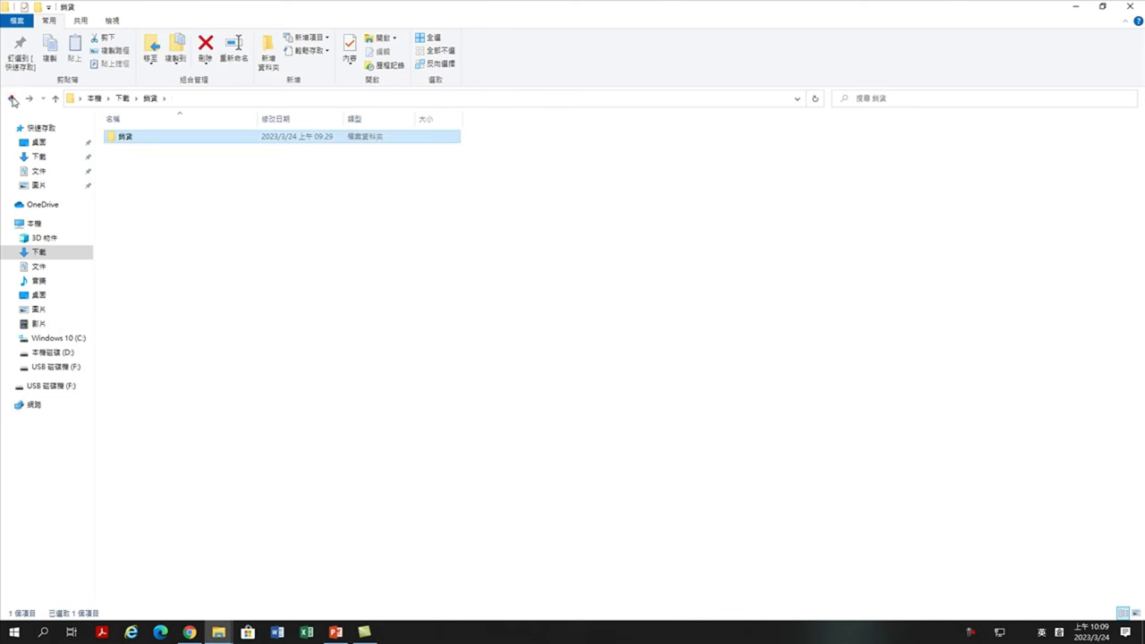
mouse_move(130, 192)
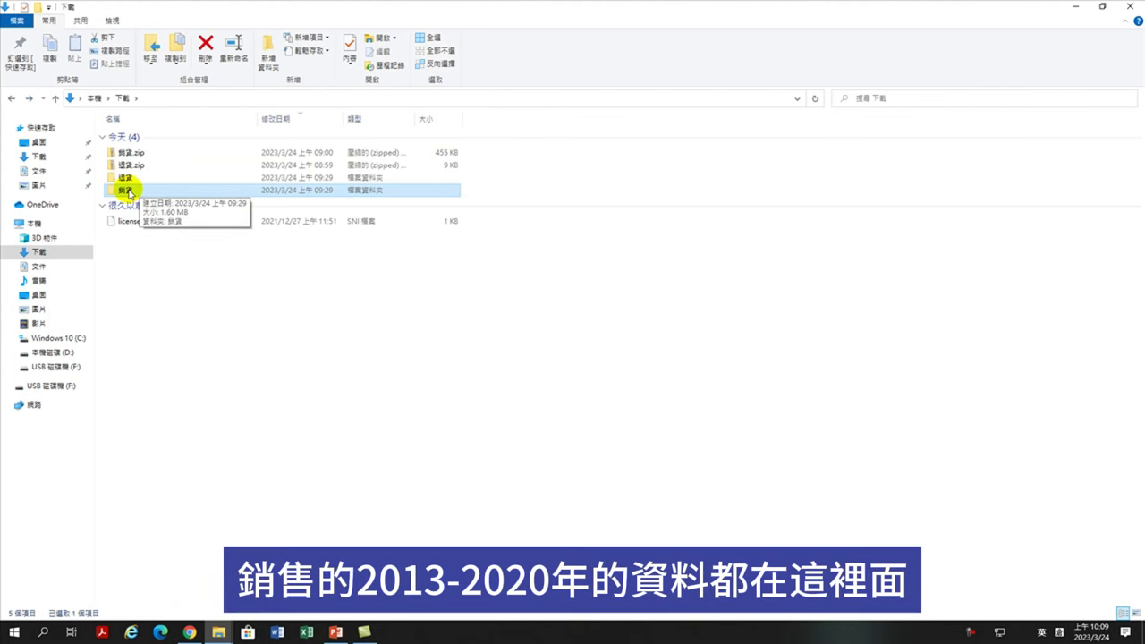
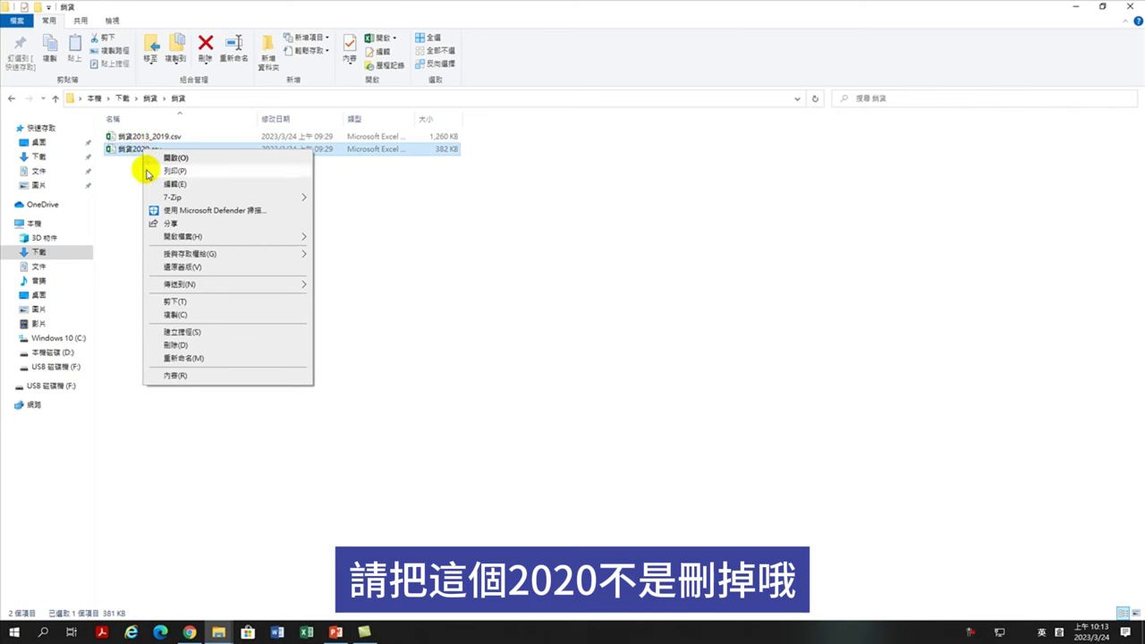
click(176, 302)
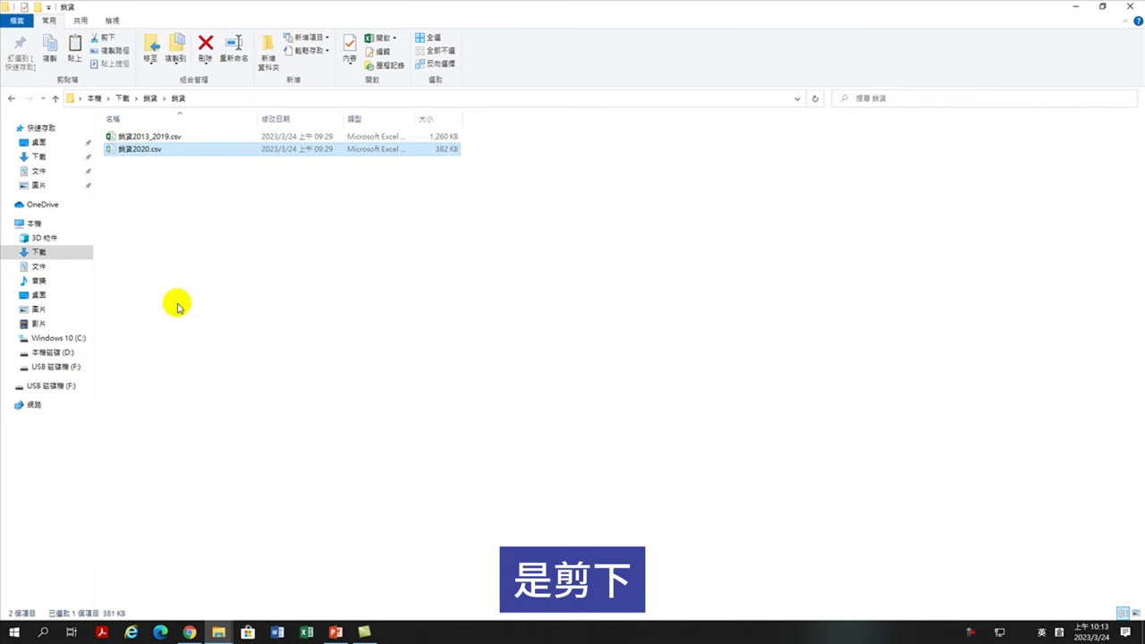
click(61, 352)
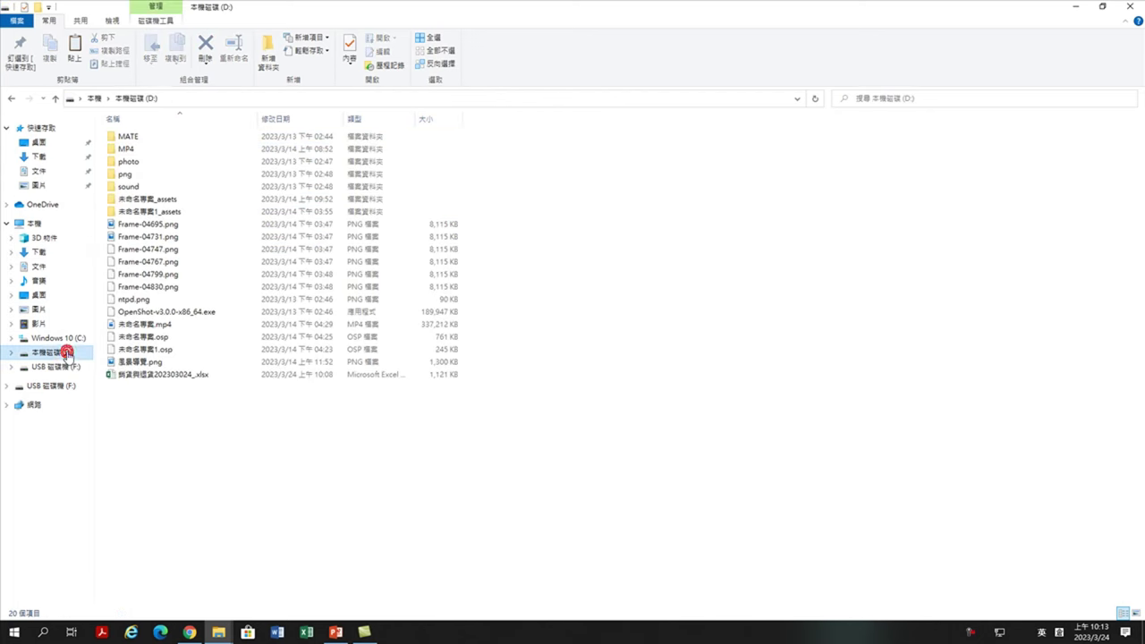
right_click(143, 410)
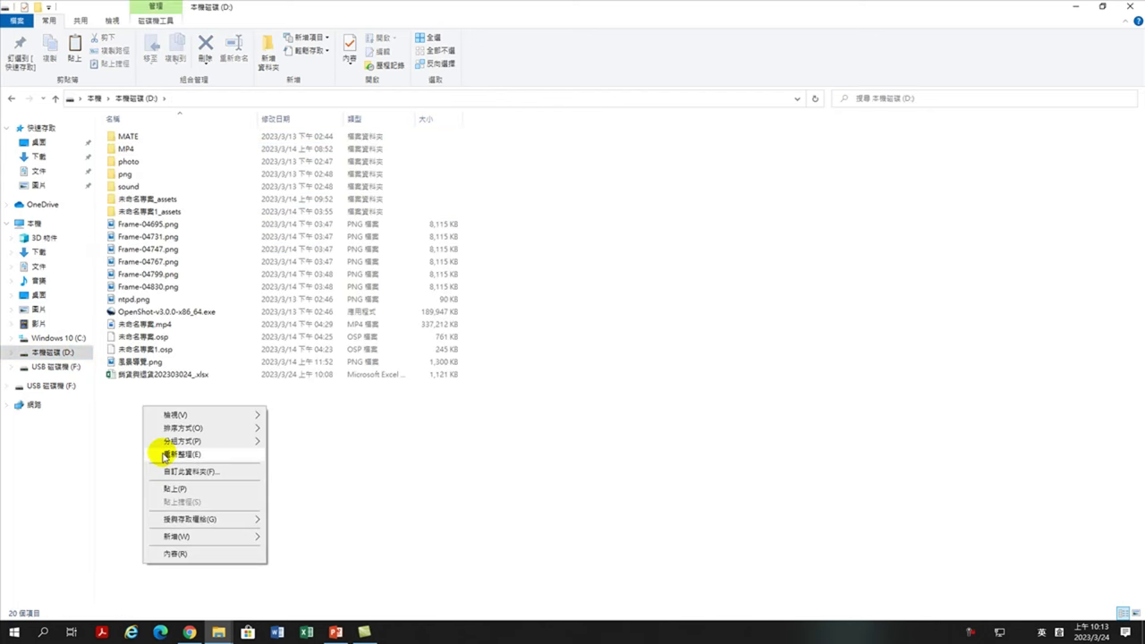
click(171, 491)
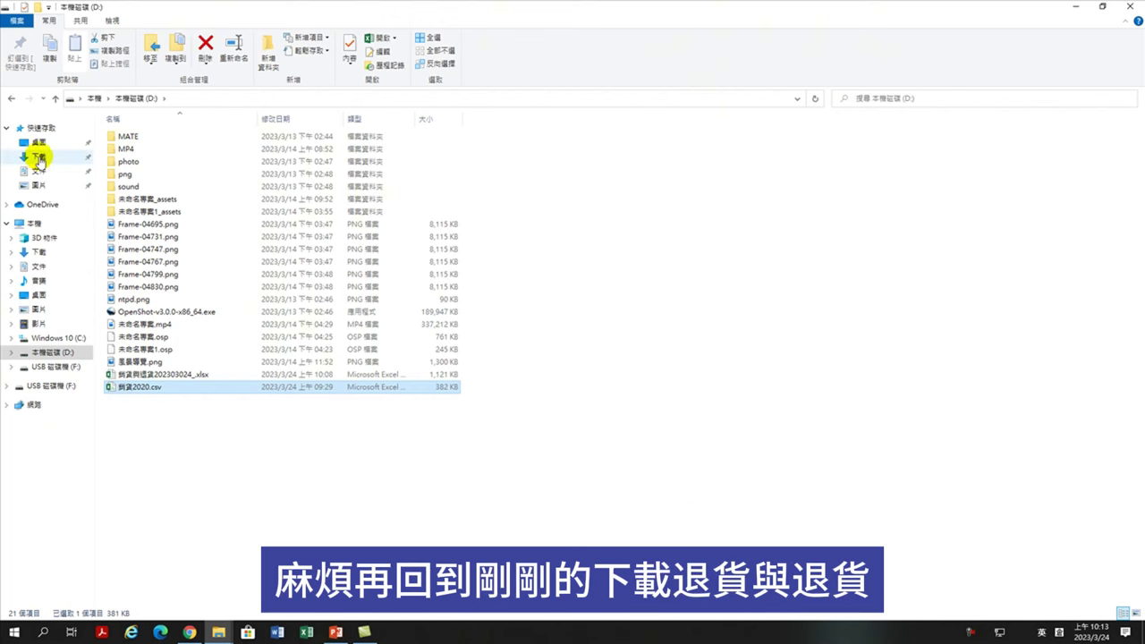
- Move 退貨2020.csv from the inner 退貨 folder in 下載 to the D: drive by cutting and pasting it
click(39, 158)
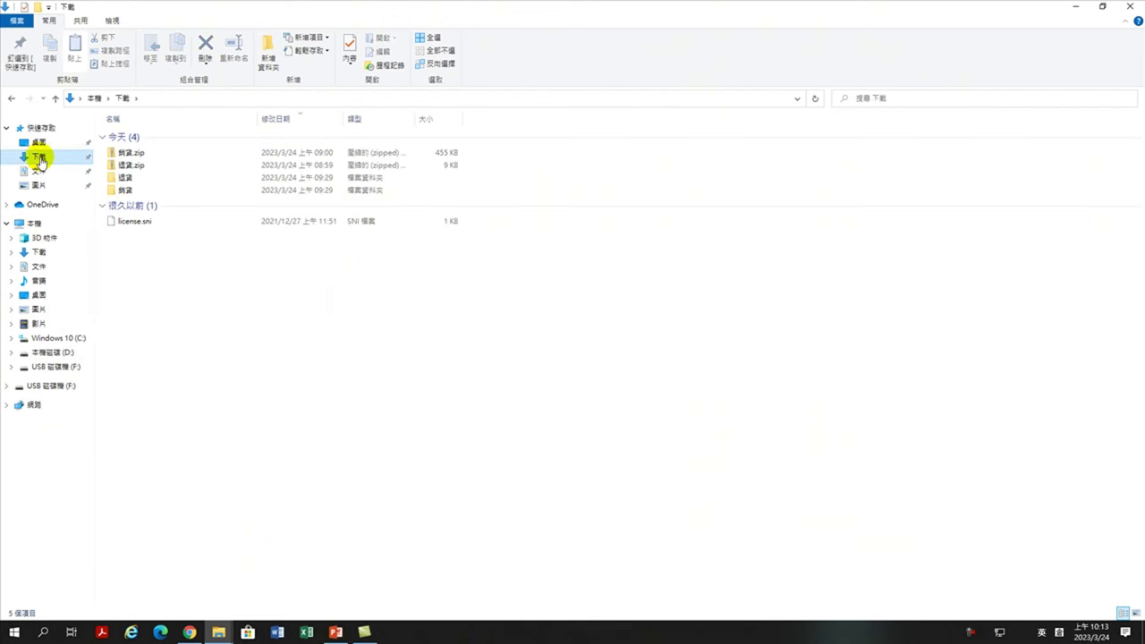
double_click(125, 179)
double_click(125, 138)
right_click(128, 152)
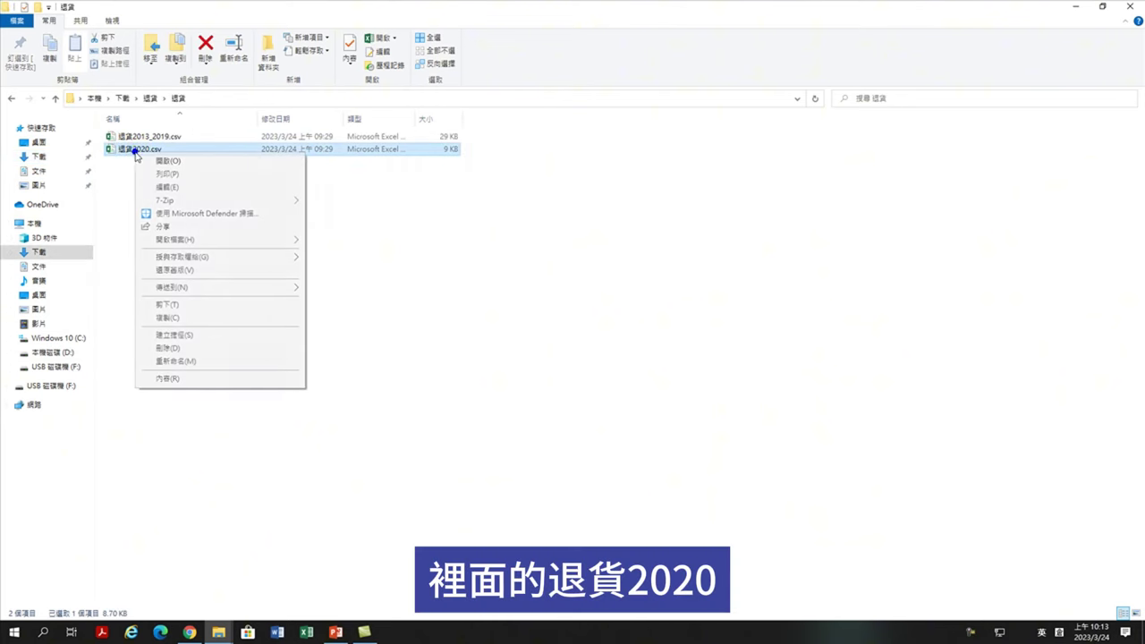
click(169, 305)
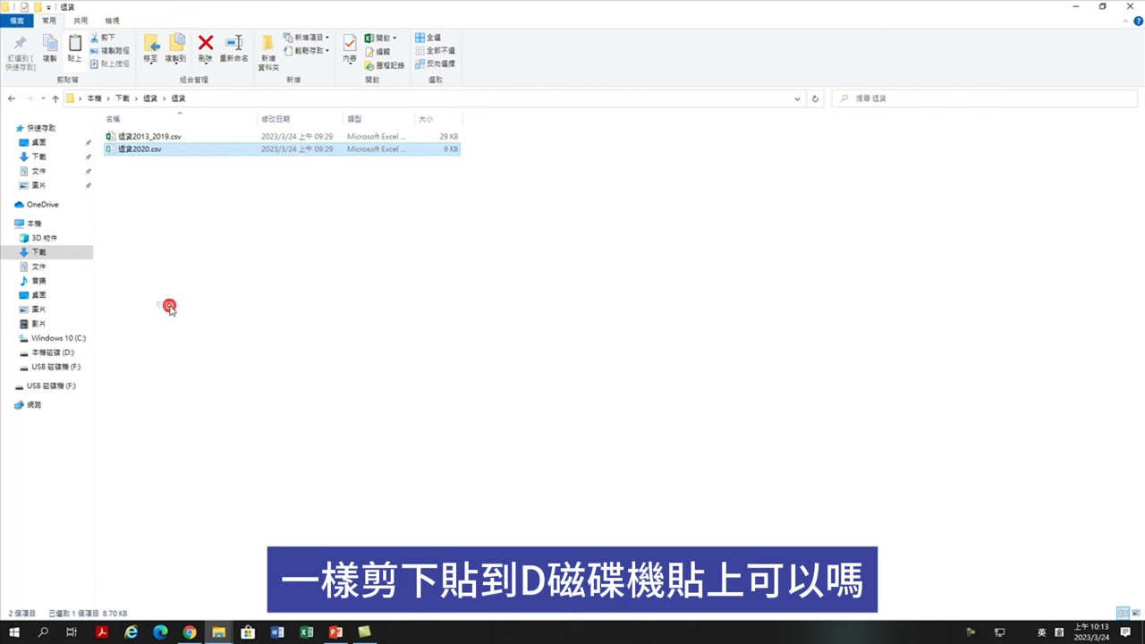
click(52, 352)
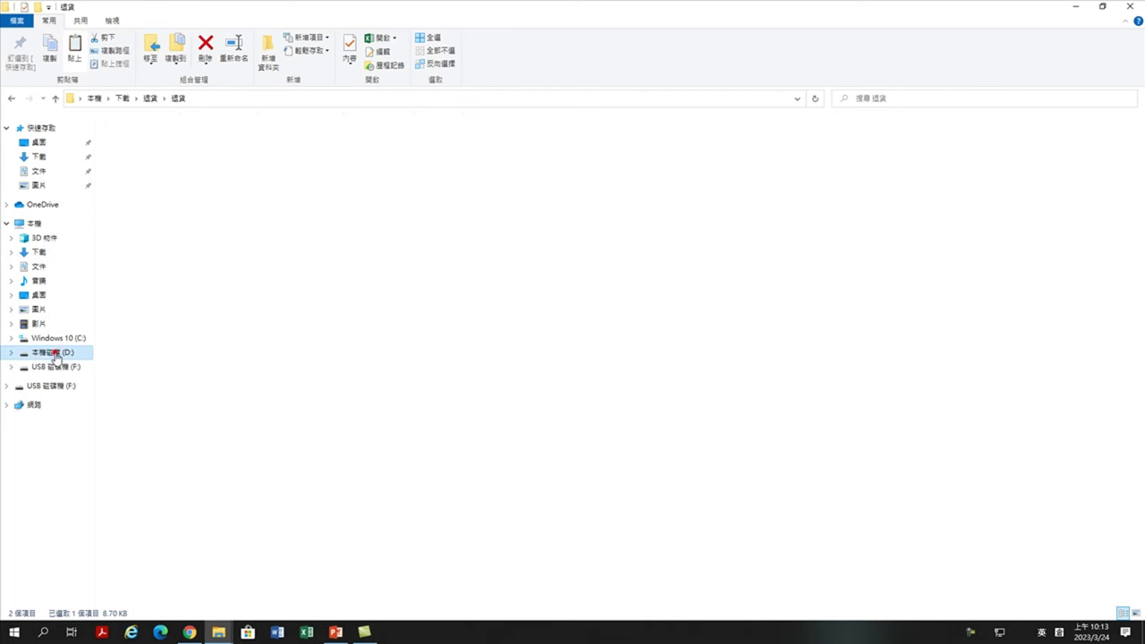
right_click(155, 426)
click(204, 508)
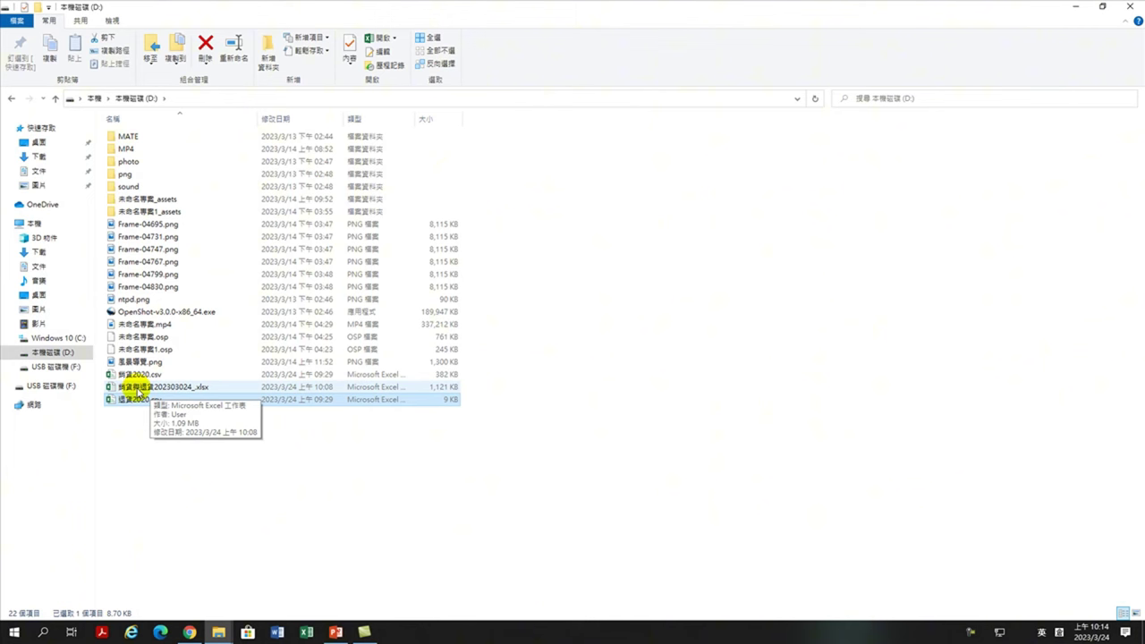
- Open the workbook 銷貨與退貨202303024_.xlsx from the D: drive with Excel 2016 and enable its external data connections
double_click(139, 391)
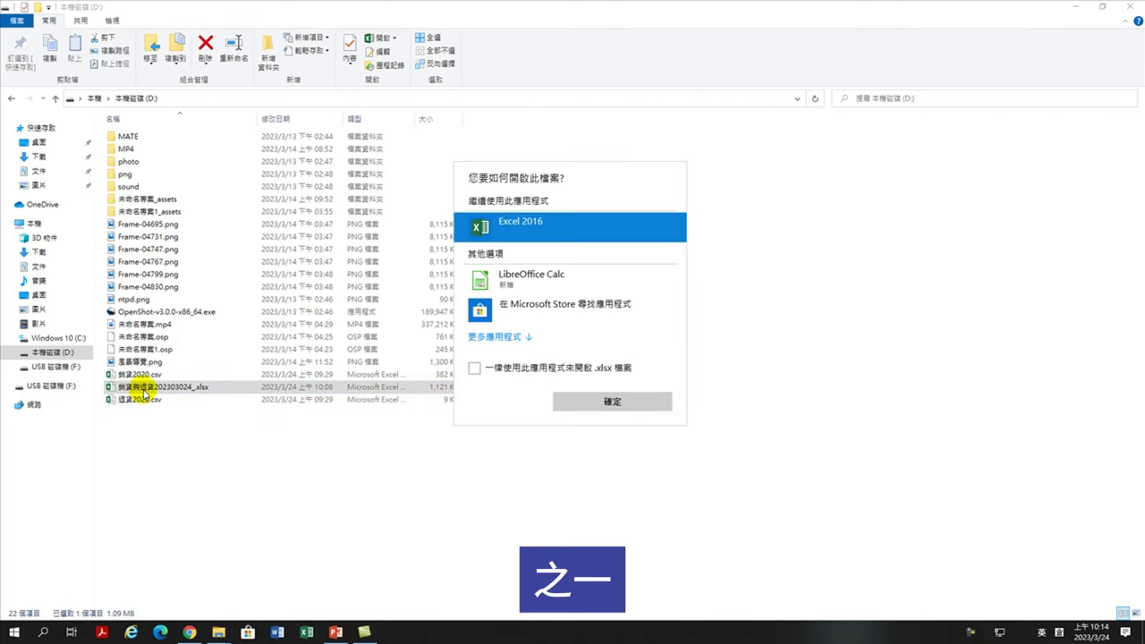
click(618, 399)
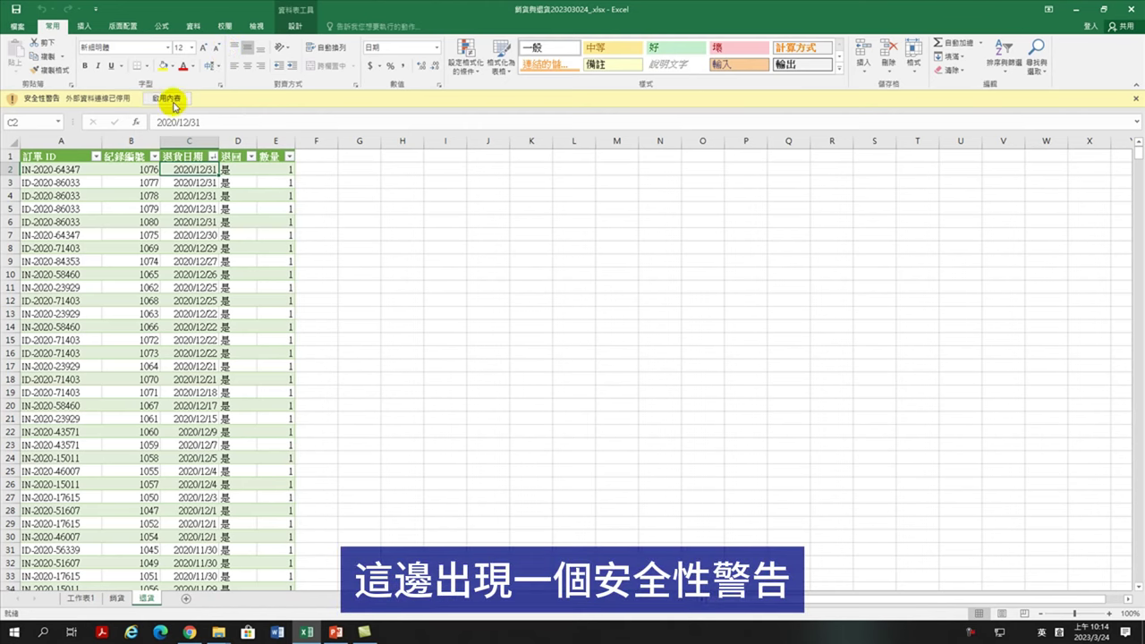
click(173, 100)
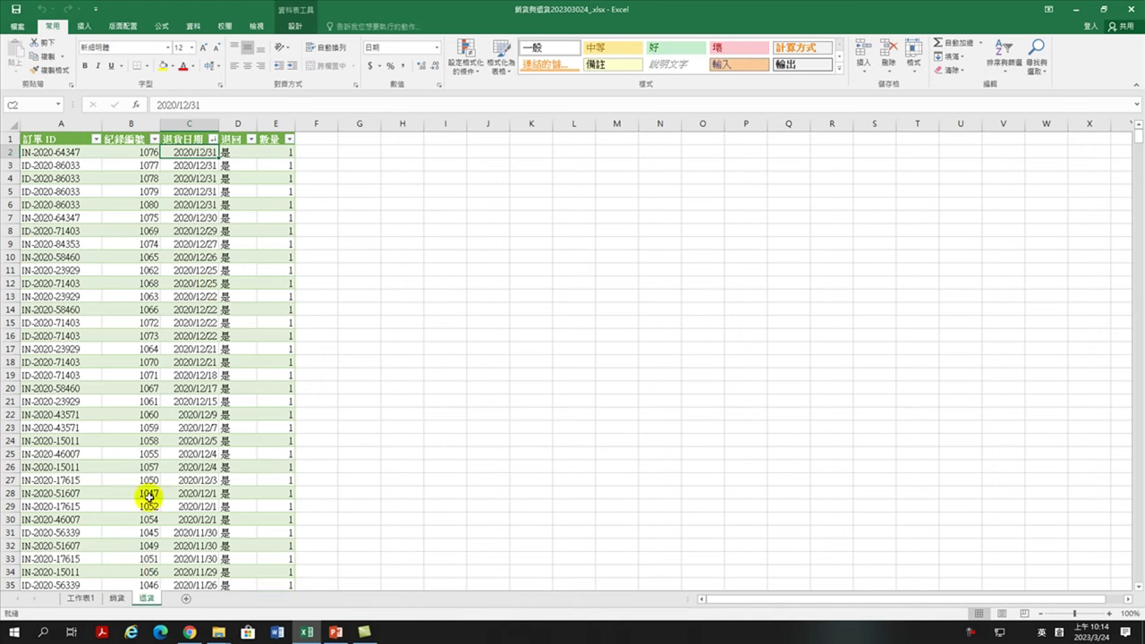
- Sort the table on the 銷貨 sheet by 訂單日期 from newest to oldest
click(117, 598)
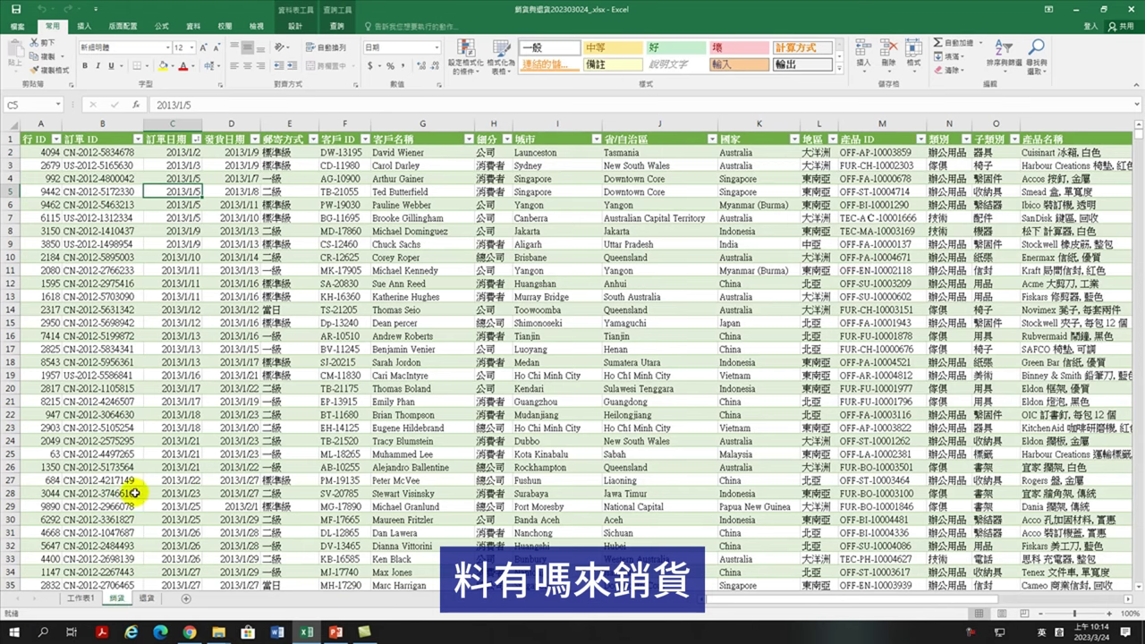
click(179, 153)
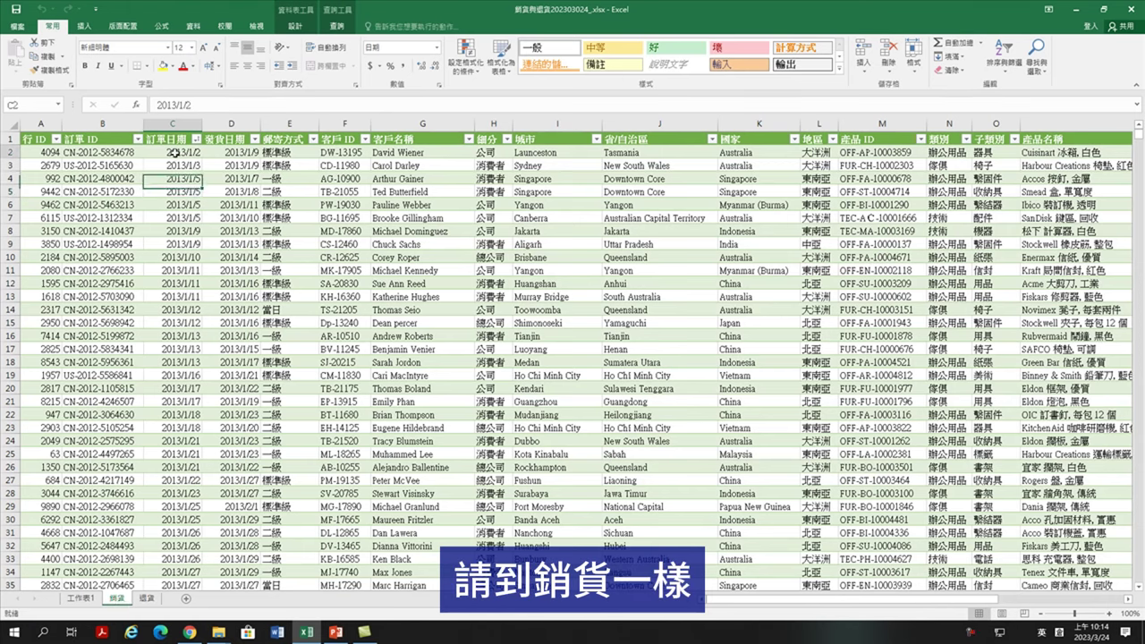
click(1004, 55)
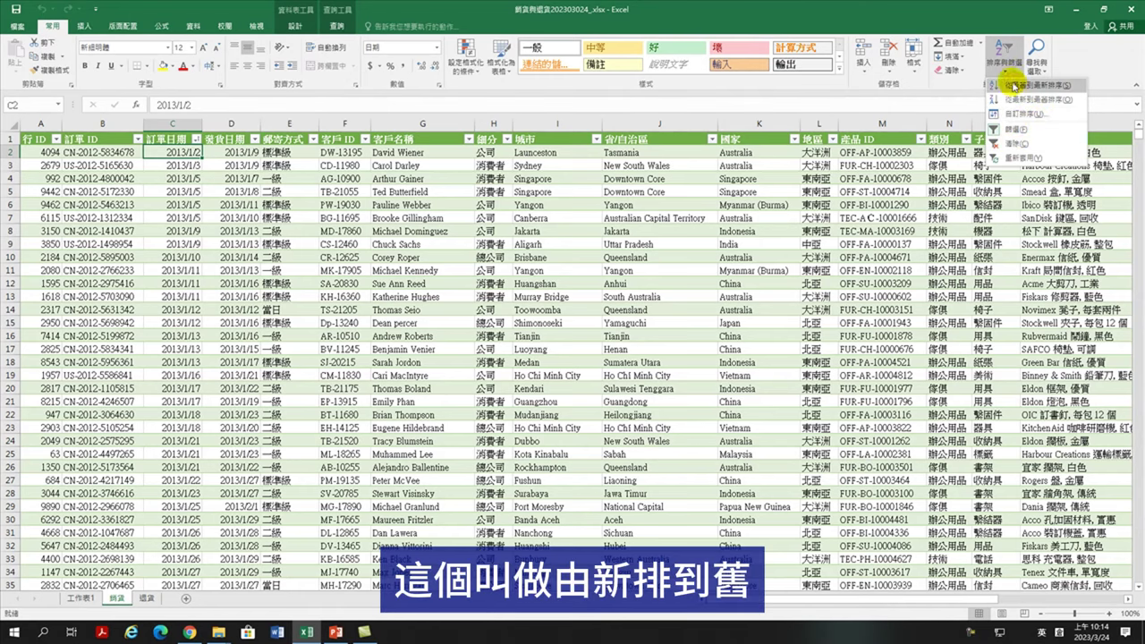
click(1021, 99)
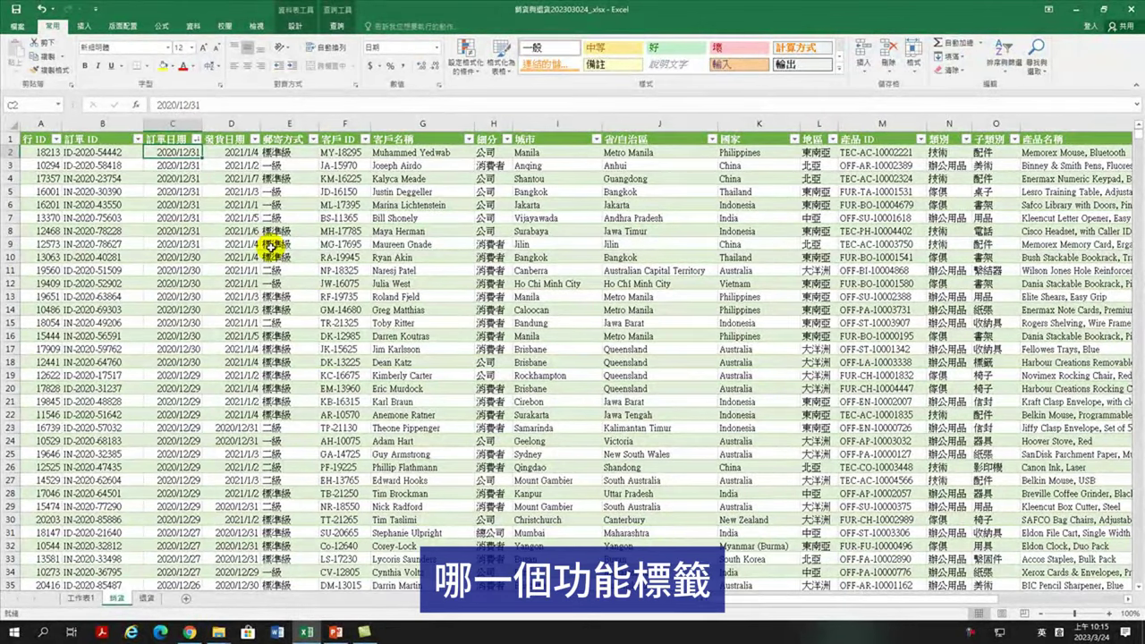
- Refresh all data connections in the workbook so both tables reload from their source folders
click(194, 26)
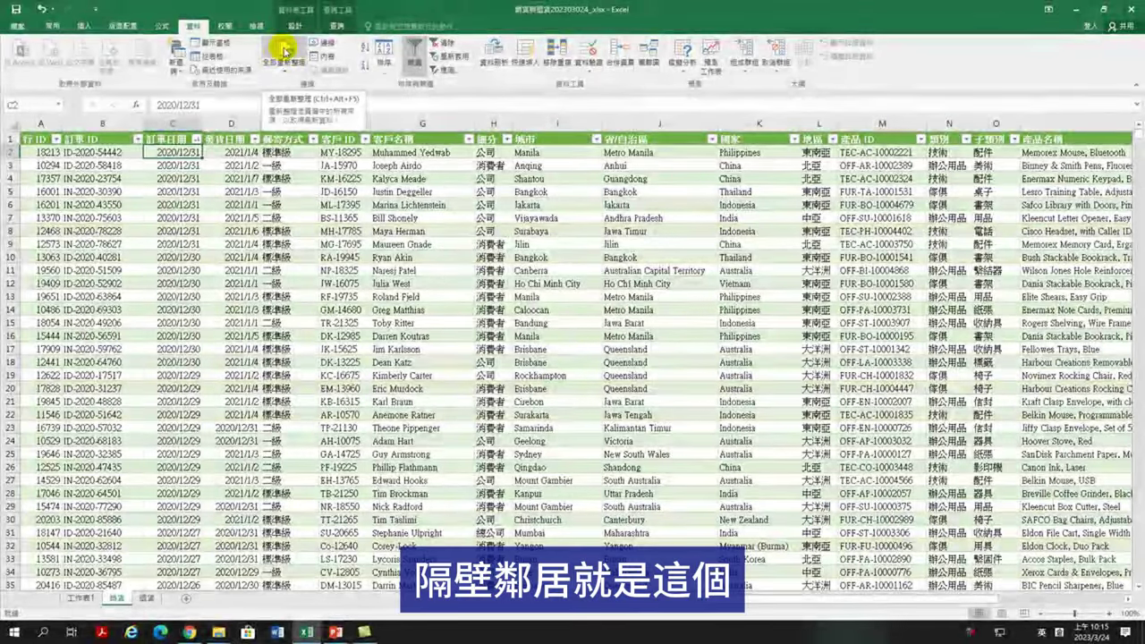
click(285, 51)
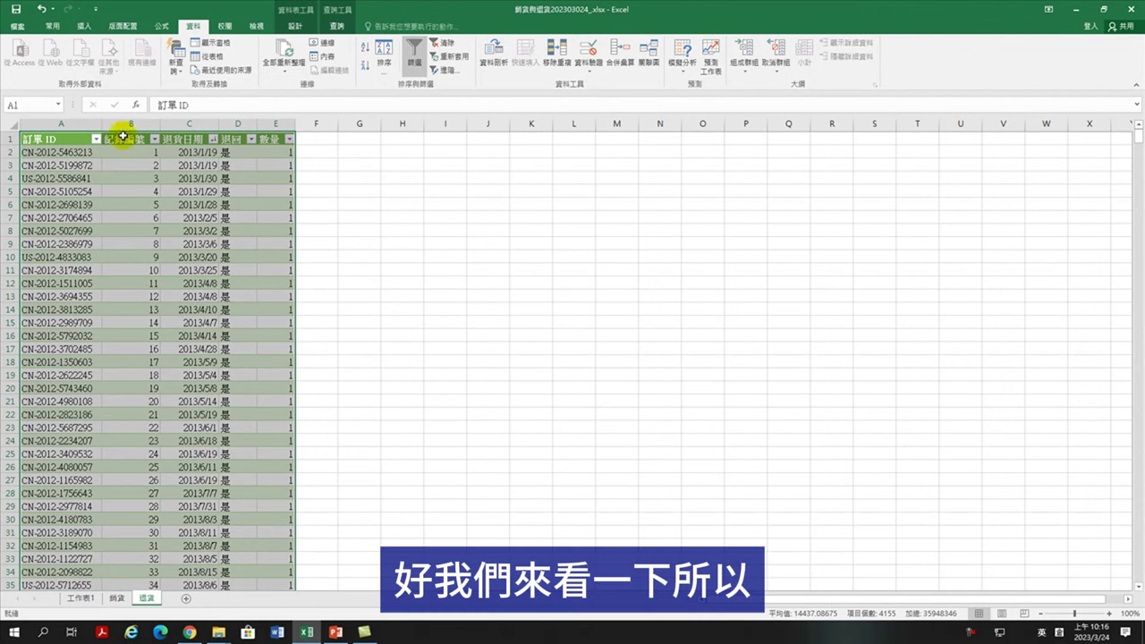
- Sort the table on the 退貨 sheet by 退貨日期 from newest to oldest
click(188, 153)
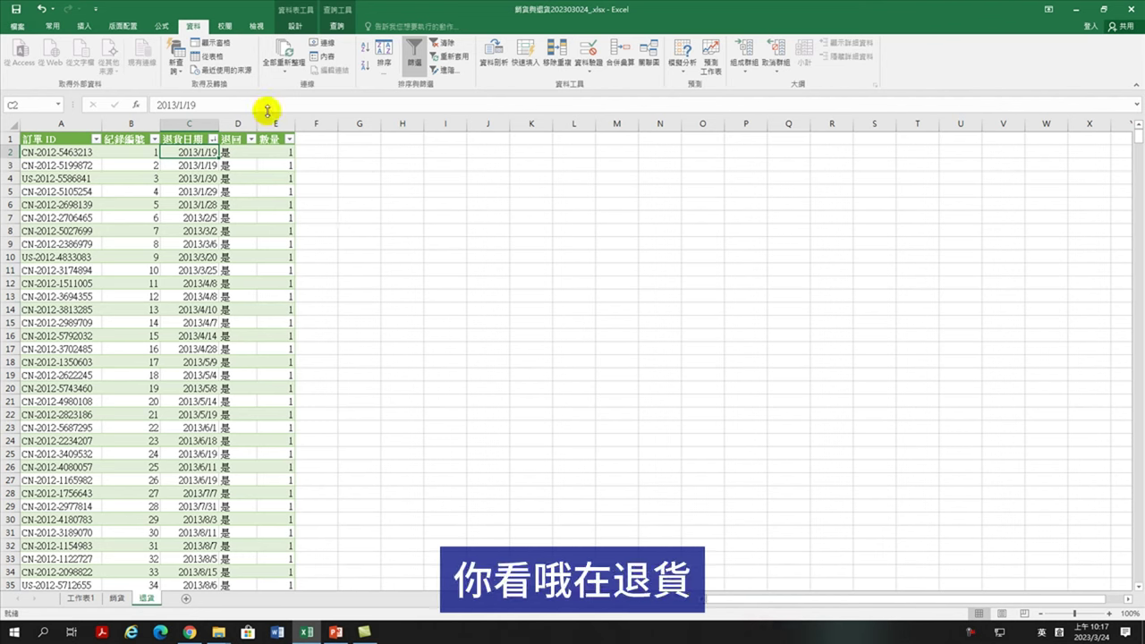
click(48, 27)
click(1004, 56)
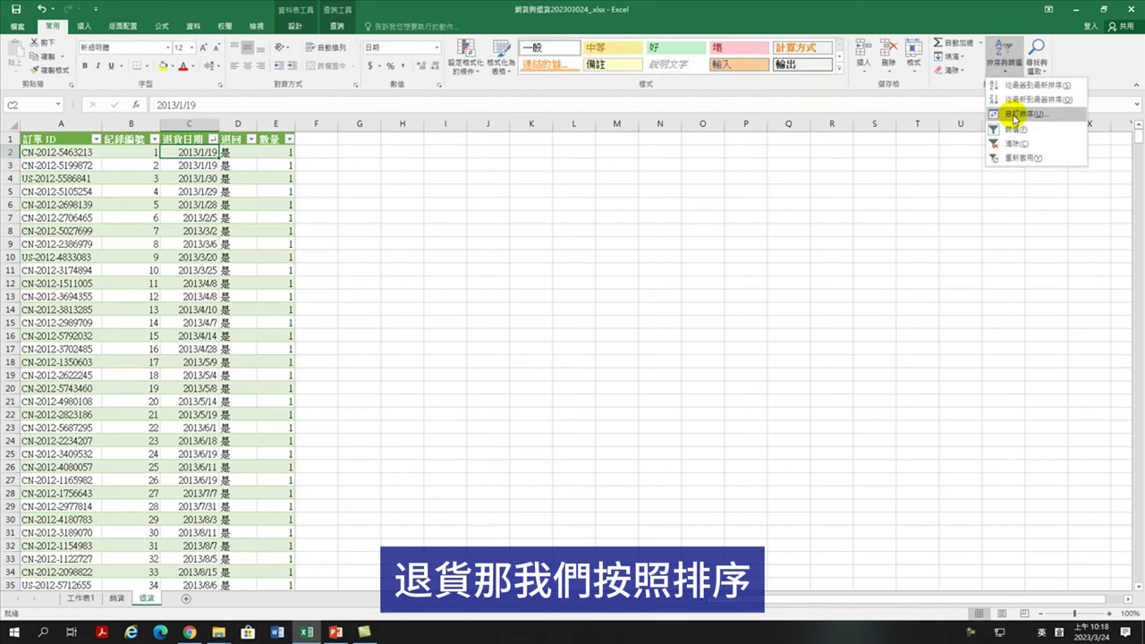
click(1020, 99)
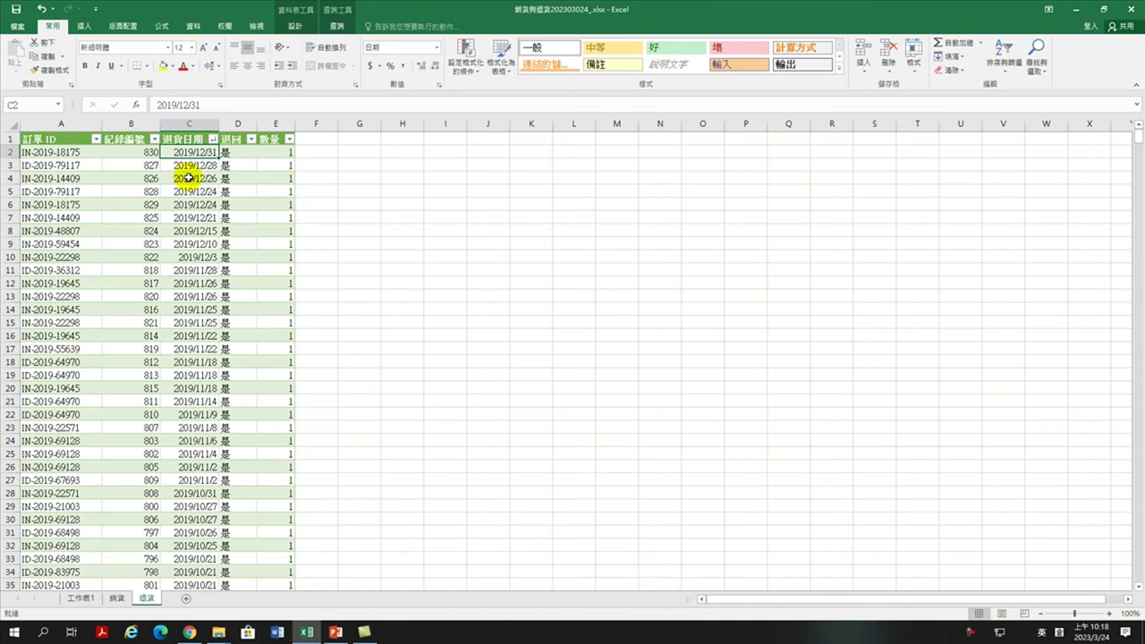
- Sort the table on the 銷貨 sheet by 訂單日期 from newest to oldest and close the workbook
click(116, 599)
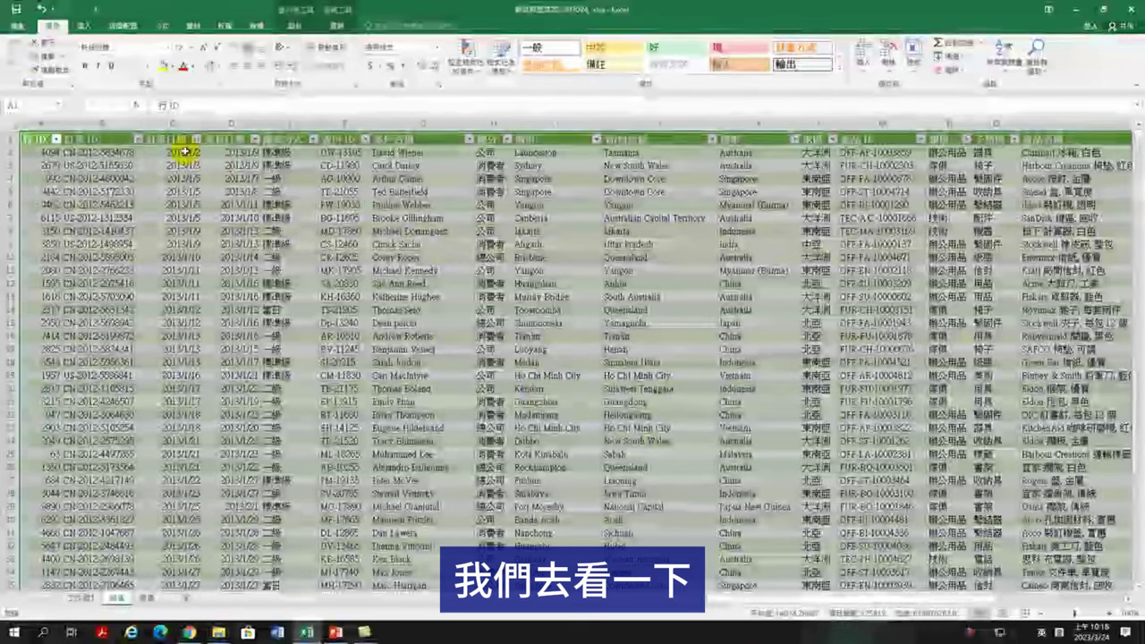
click(182, 152)
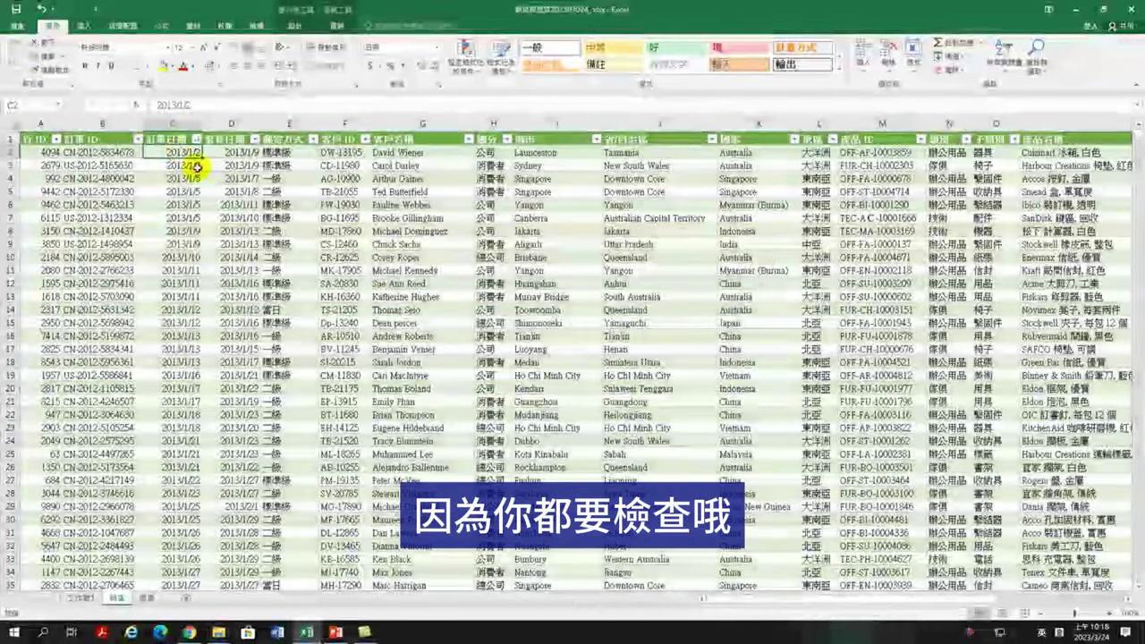
click(1003, 61)
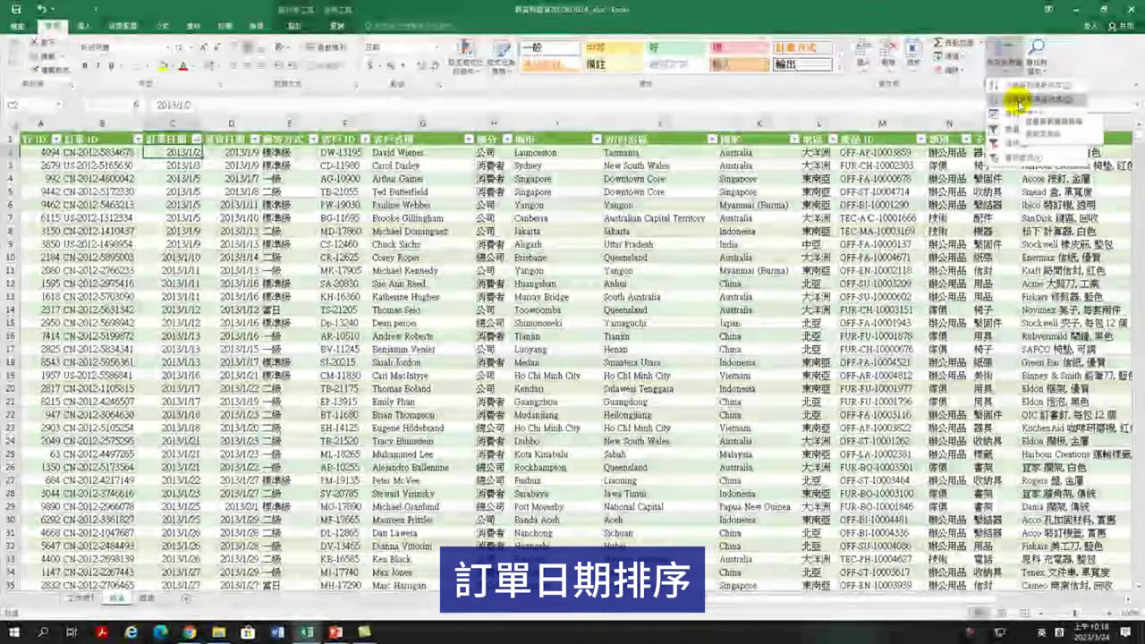
click(1020, 102)
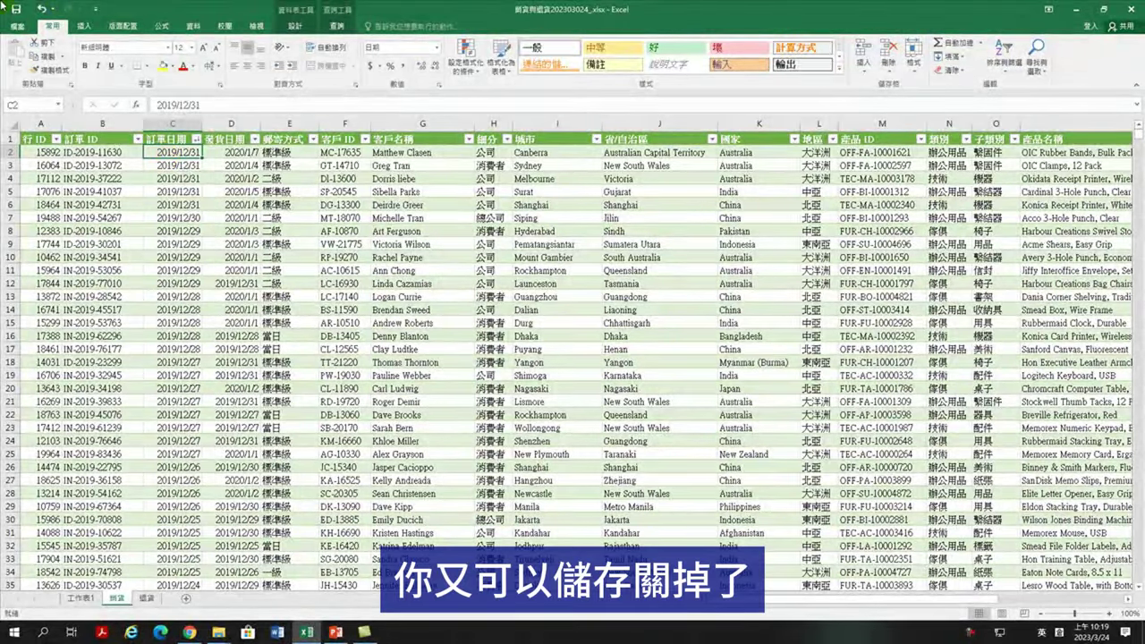
click(1130, 8)
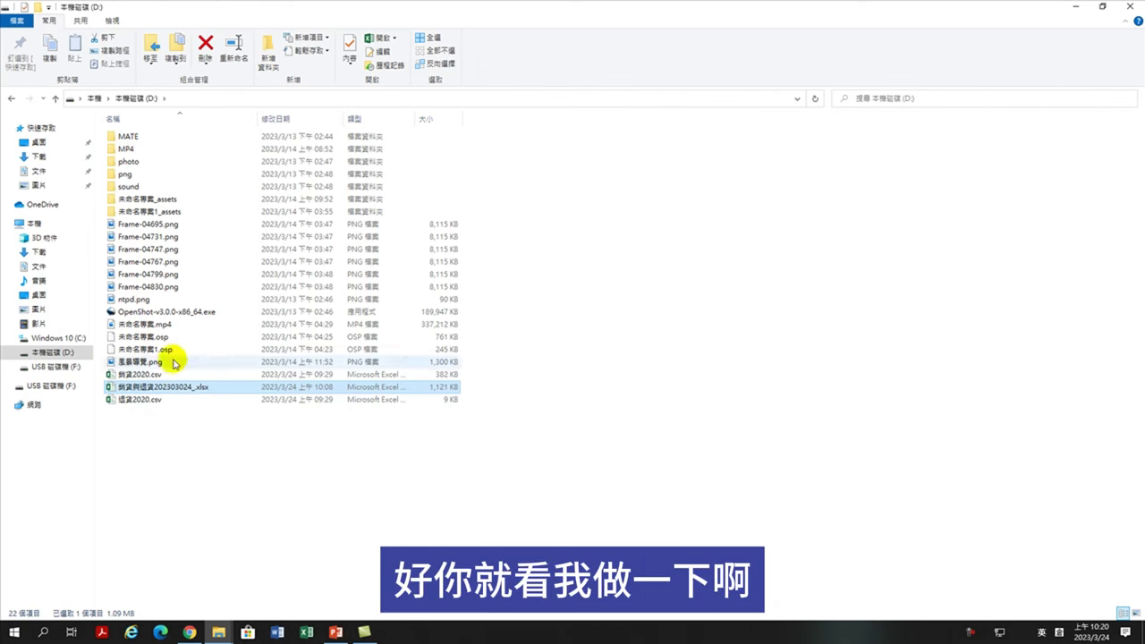
- Copy 銷貨2020.csv from the D: drive into the inner 退貨 folder in 下載
click(132, 375)
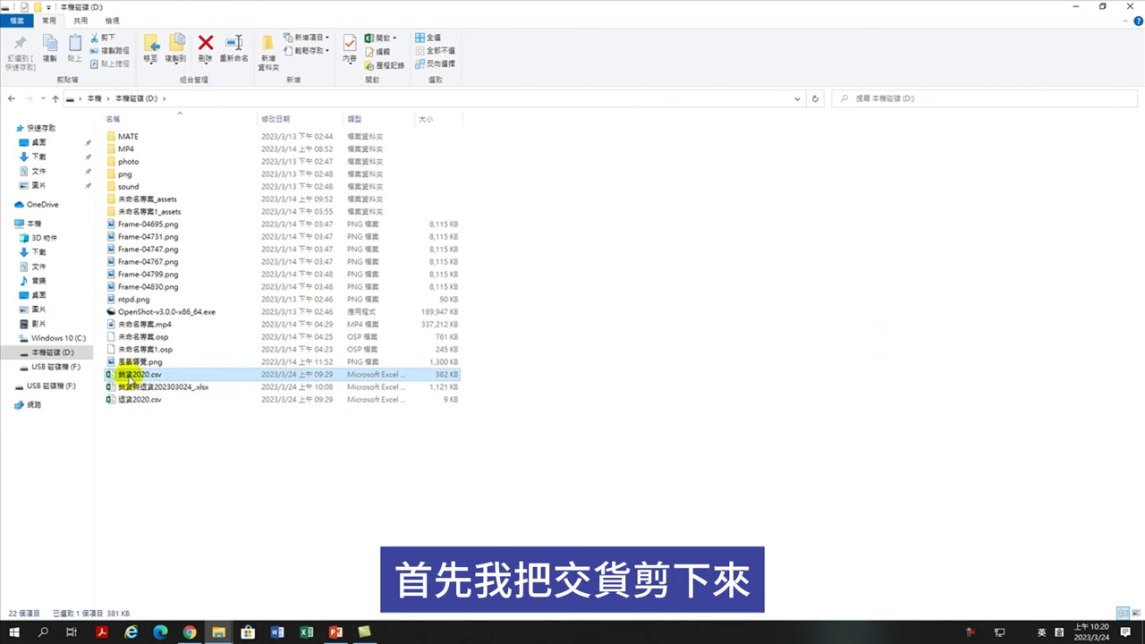
right_click(131, 375)
click(169, 514)
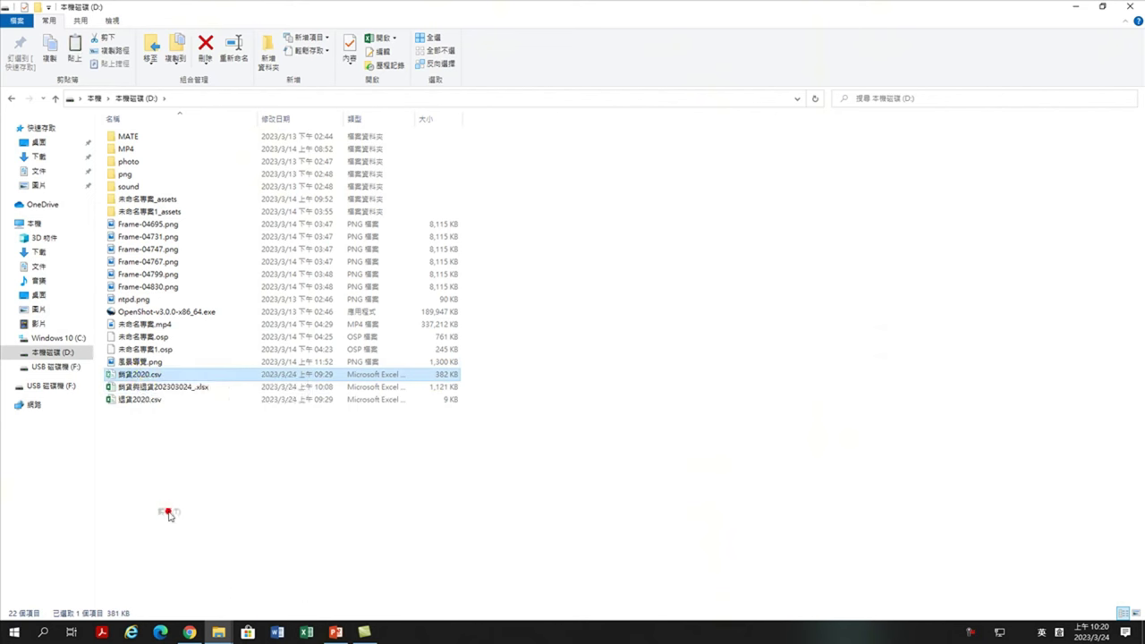
right_click(125, 375)
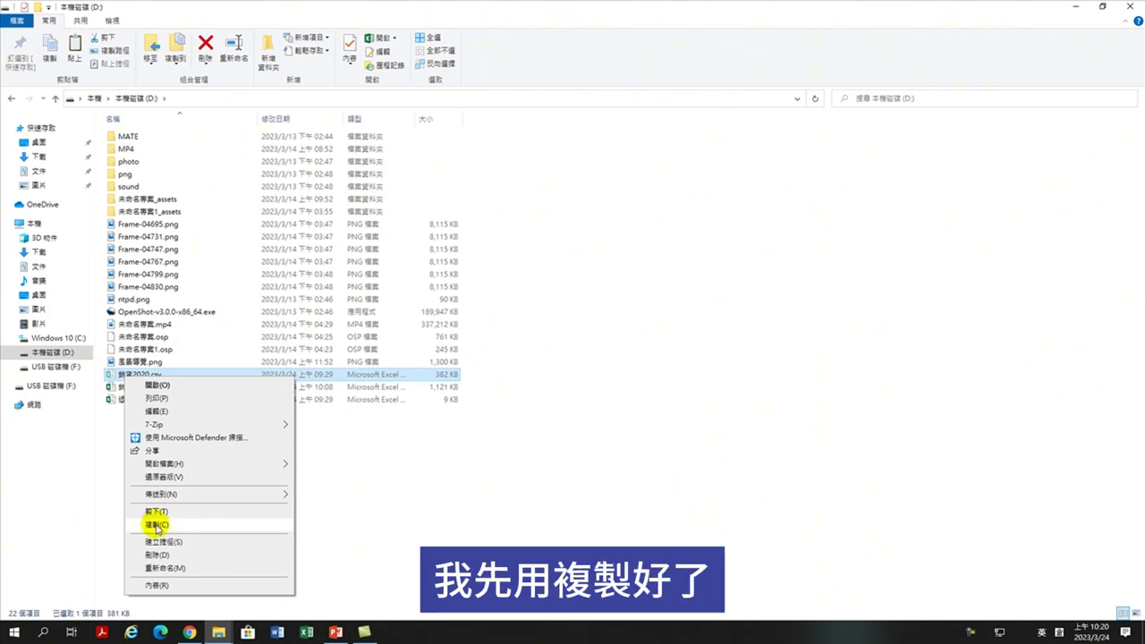
click(157, 525)
click(173, 491)
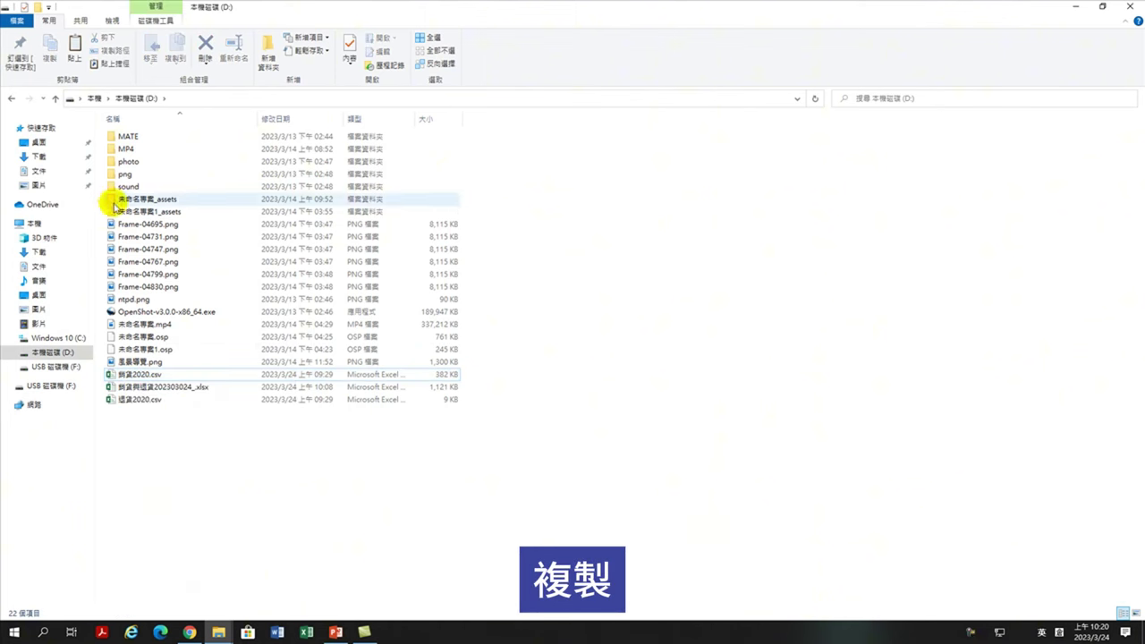
drag(139, 375, 44, 153)
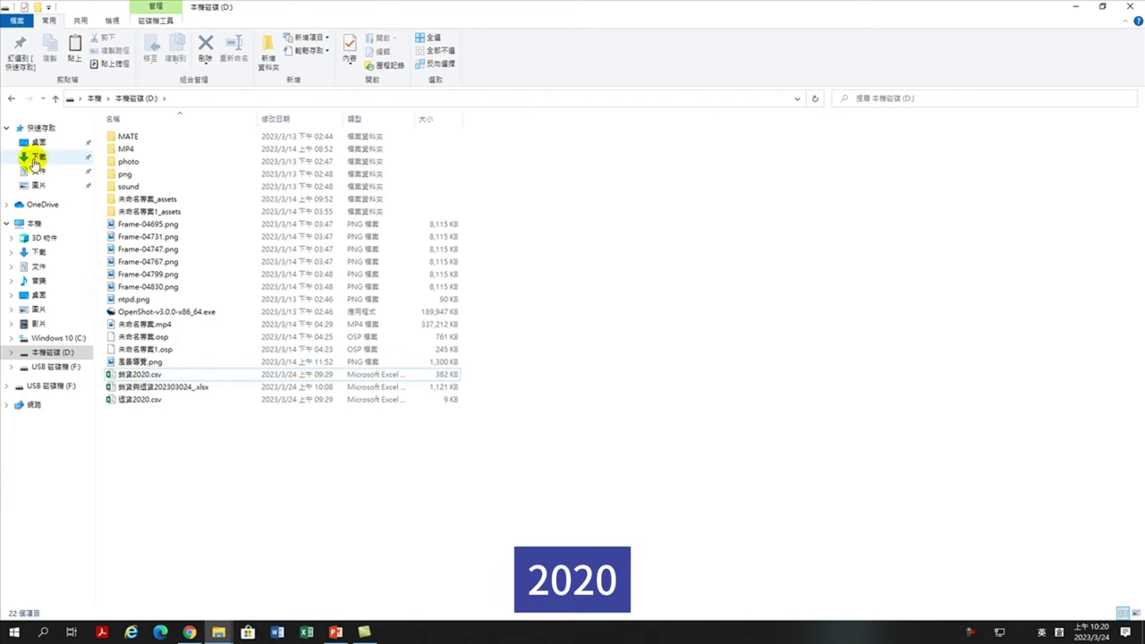
click(38, 157)
double_click(127, 178)
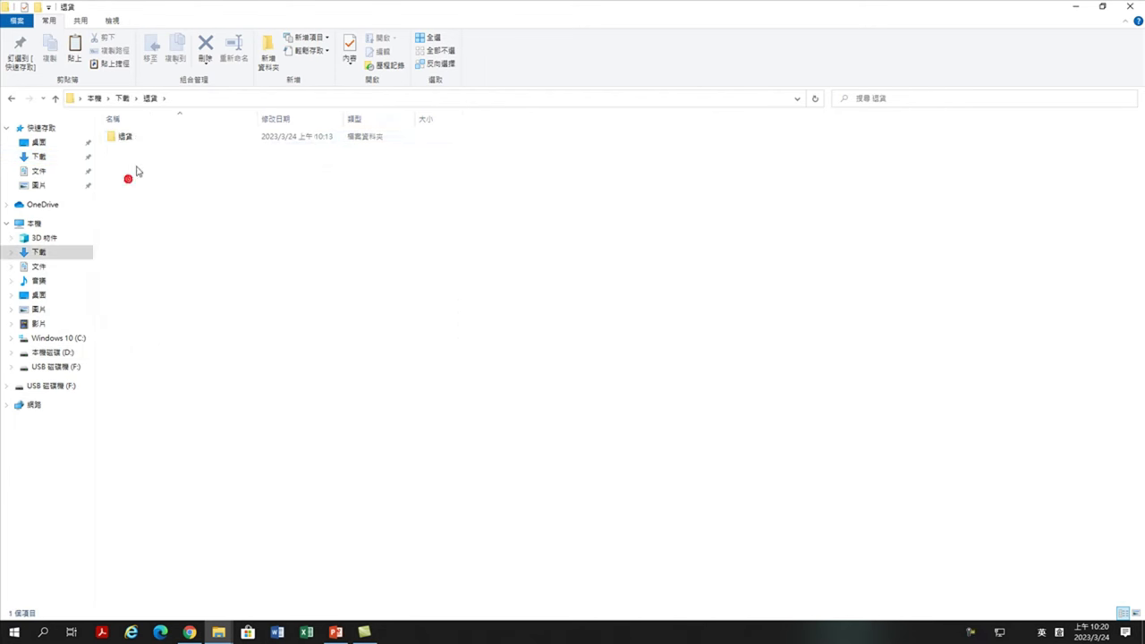
double_click(128, 138)
right_click(173, 213)
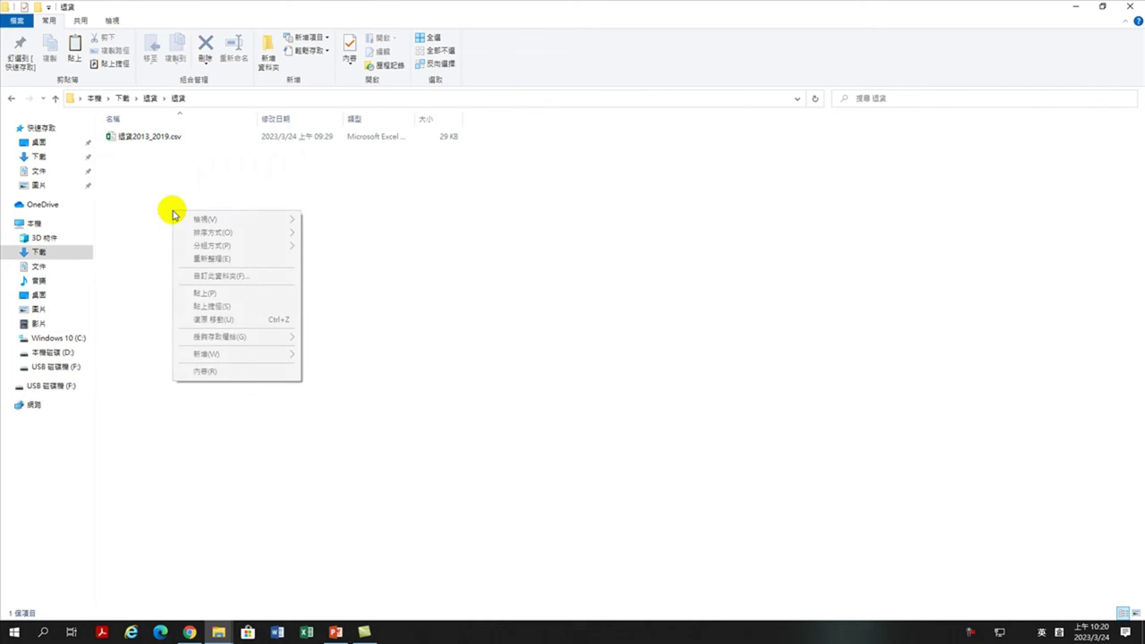
click(197, 294)
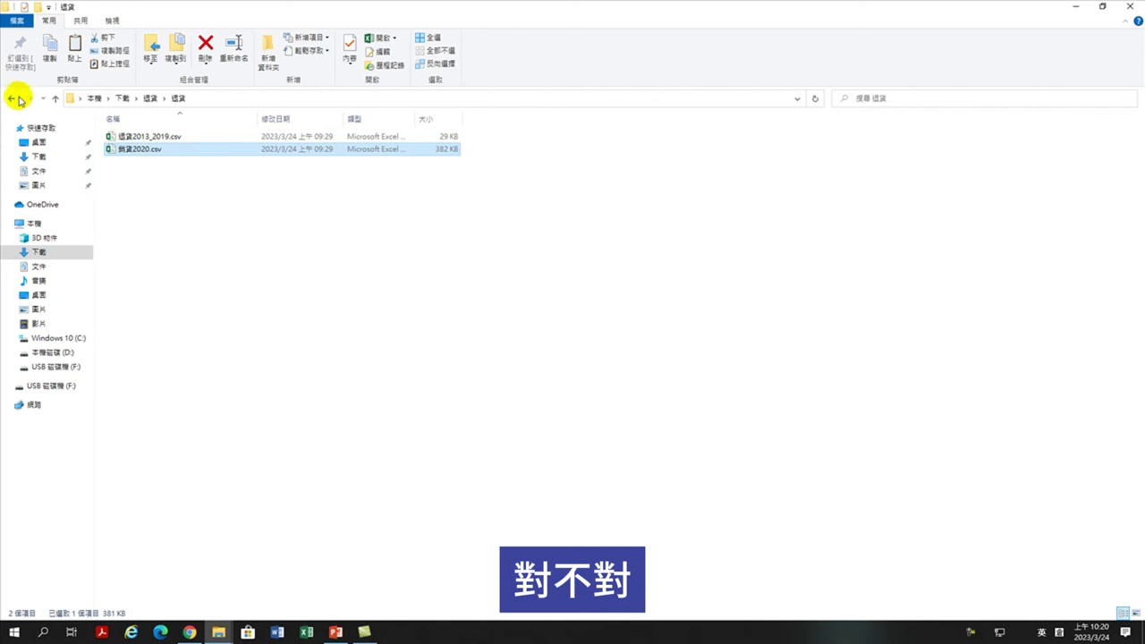
- Copy 退貨2020.csv from the D: drive into the inner 銷貨 folder in 下載
click(62, 352)
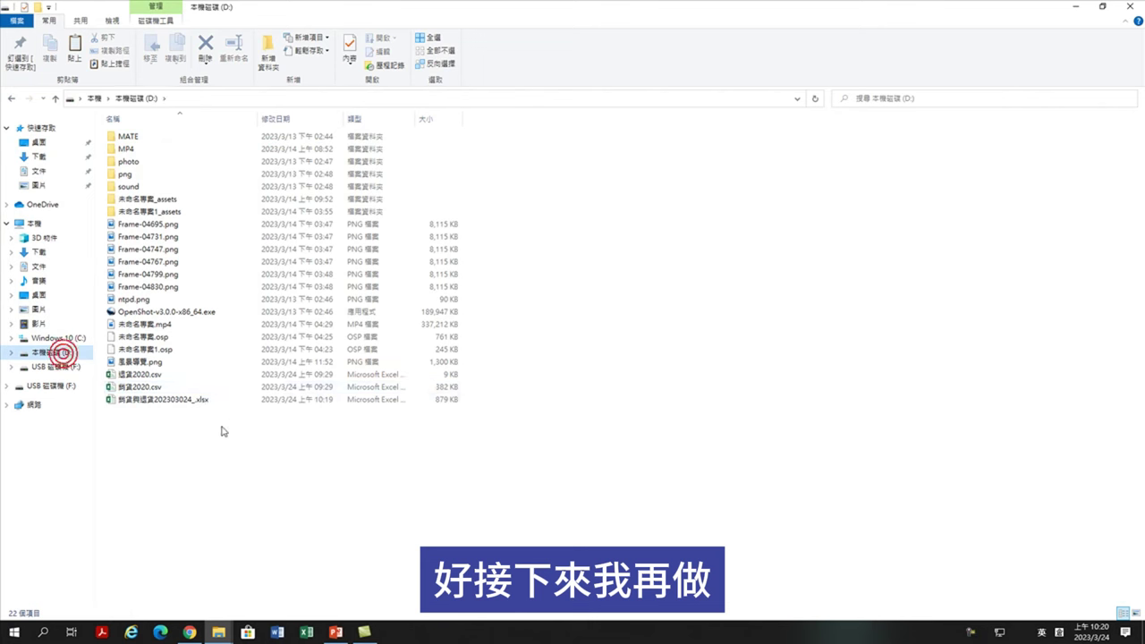
click(132, 379)
right_click(132, 379)
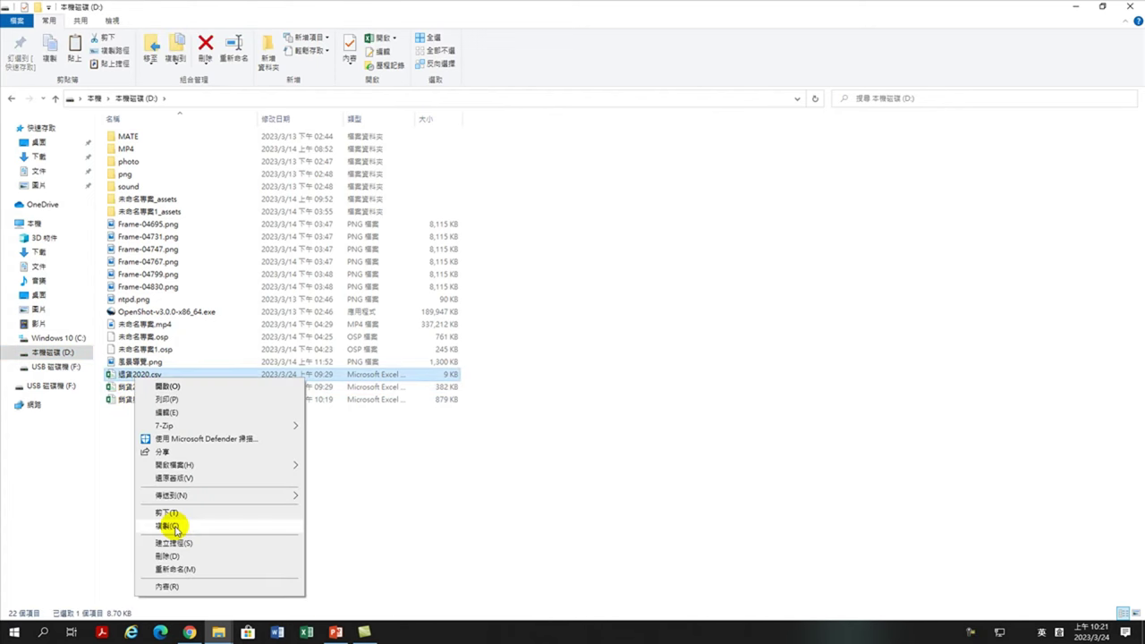
click(172, 519)
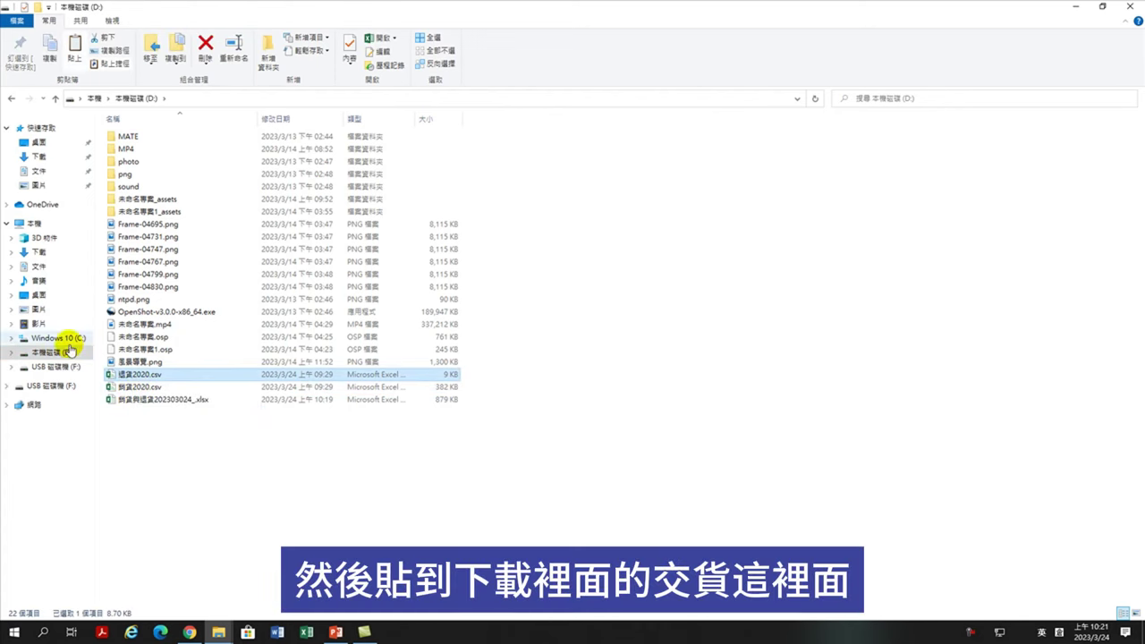
click(39, 157)
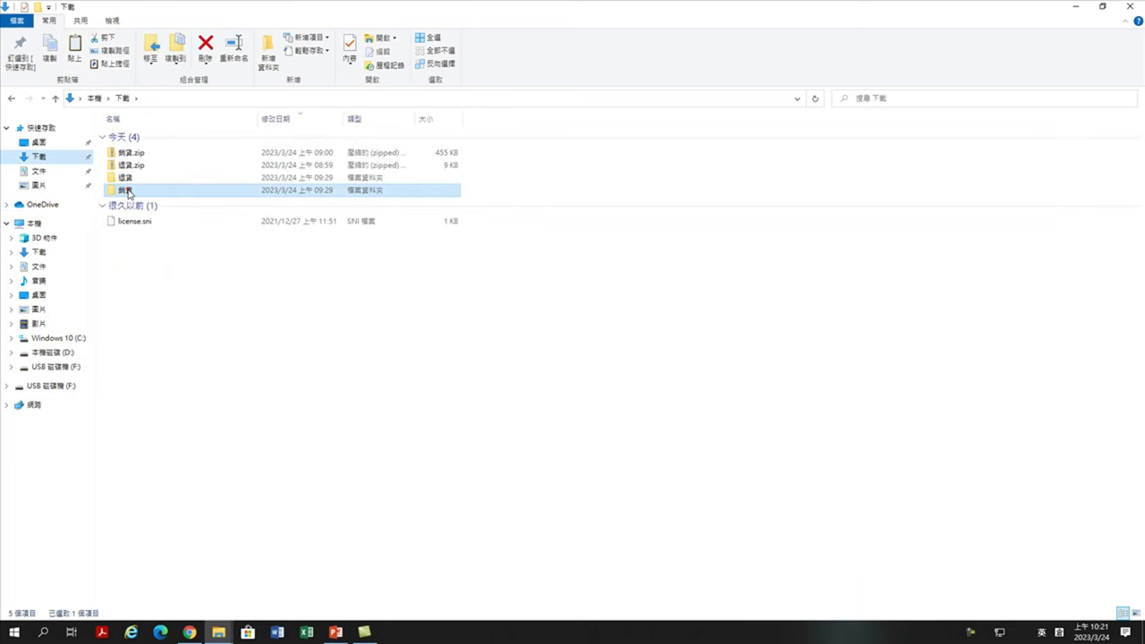
double_click(127, 191)
double_click(128, 136)
right_click(151, 181)
click(179, 264)
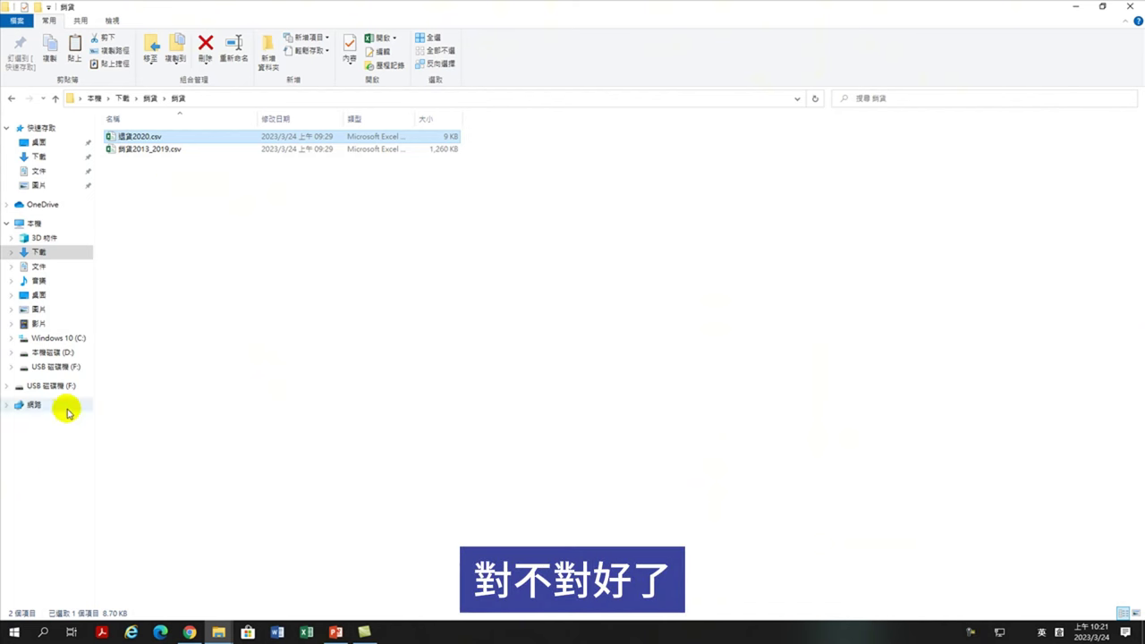
- Open 銷貨與退貨202303024_.xlsx from the D: drive, refresh all its data connections, and close it without saving
click(69, 352)
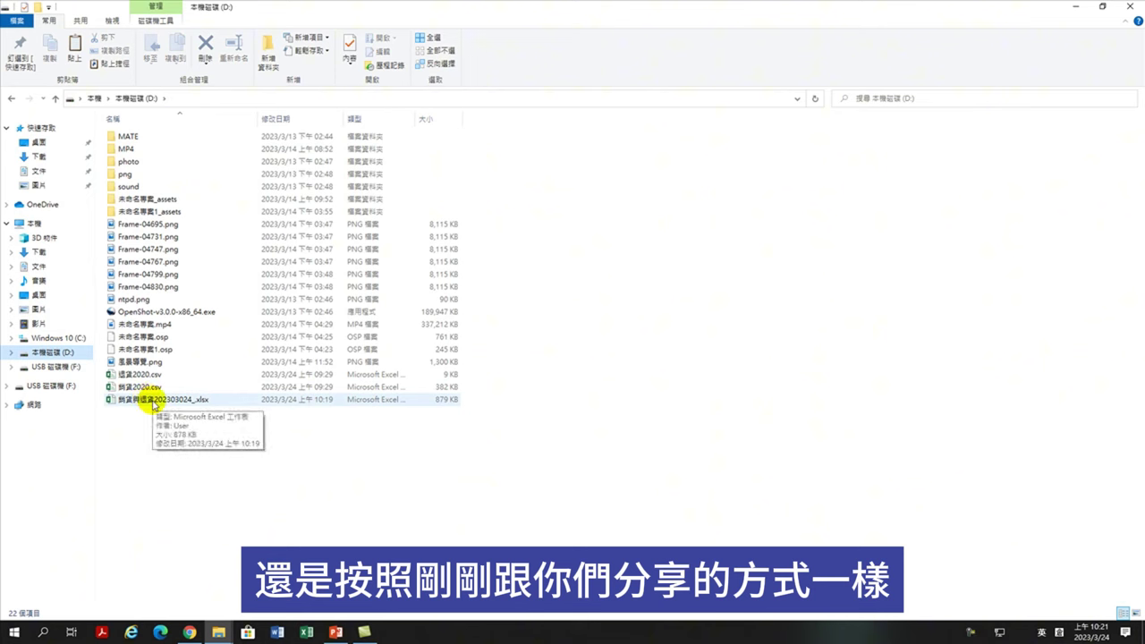
double_click(154, 400)
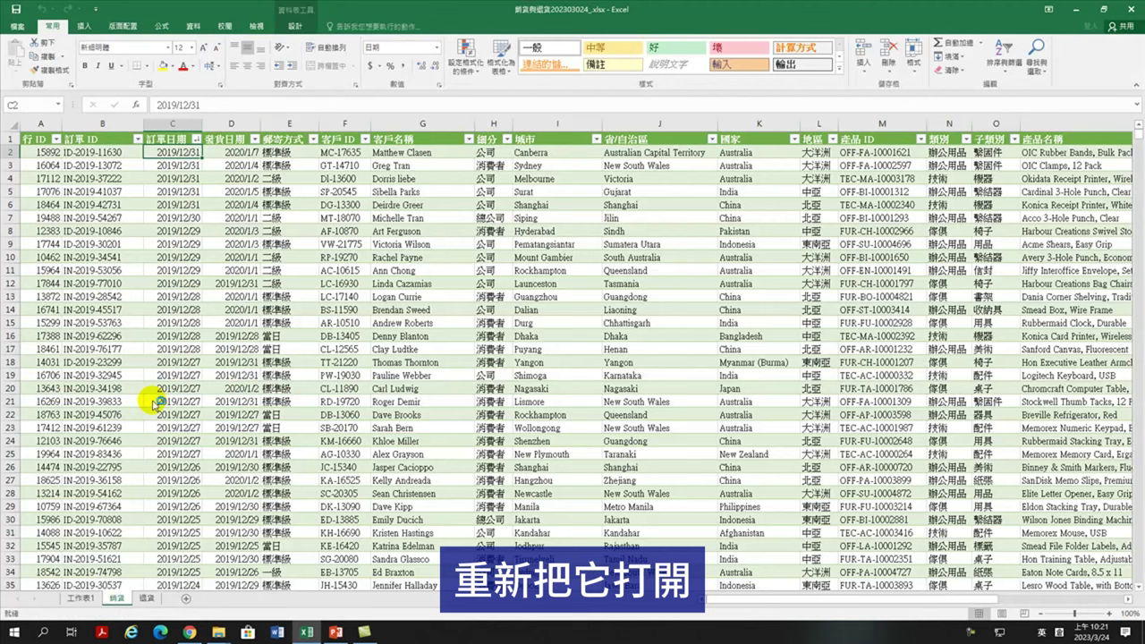
click(191, 26)
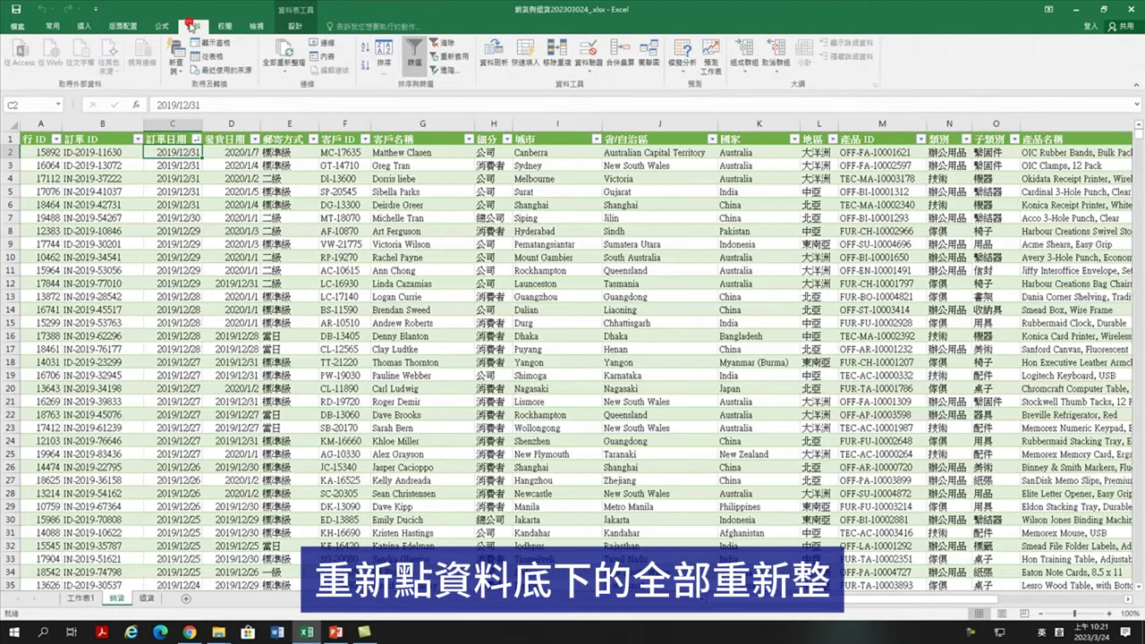
click(288, 49)
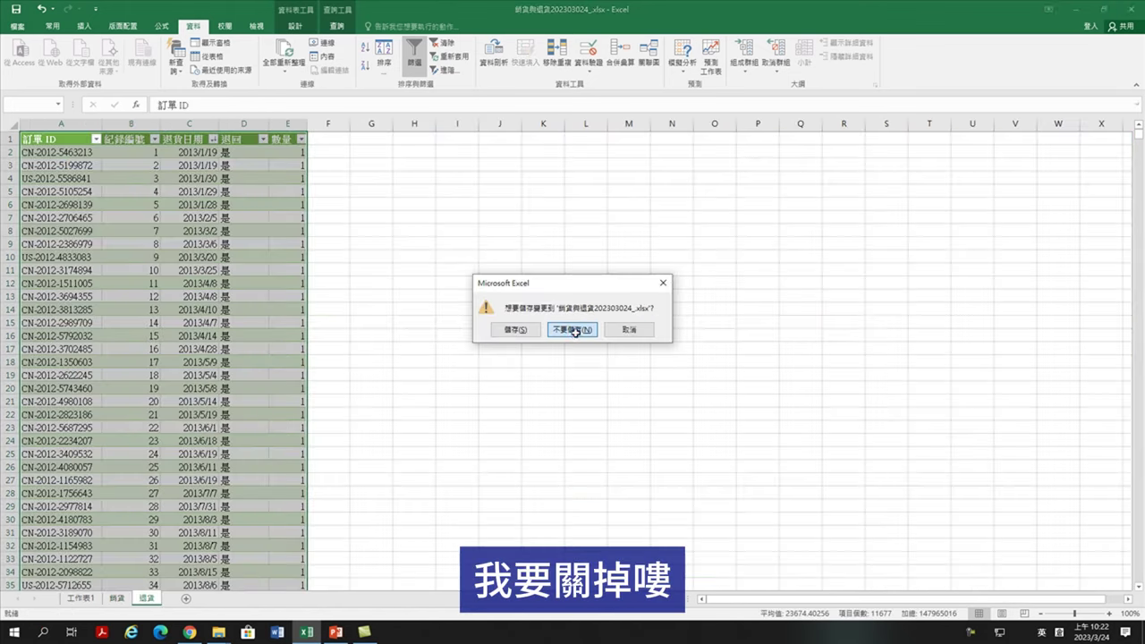
click(574, 330)
- Move 銷貨2020.csv from the inner 退貨 folder in 下載 to the inner 銷貨 folder by cutting and pasting it
click(39, 156)
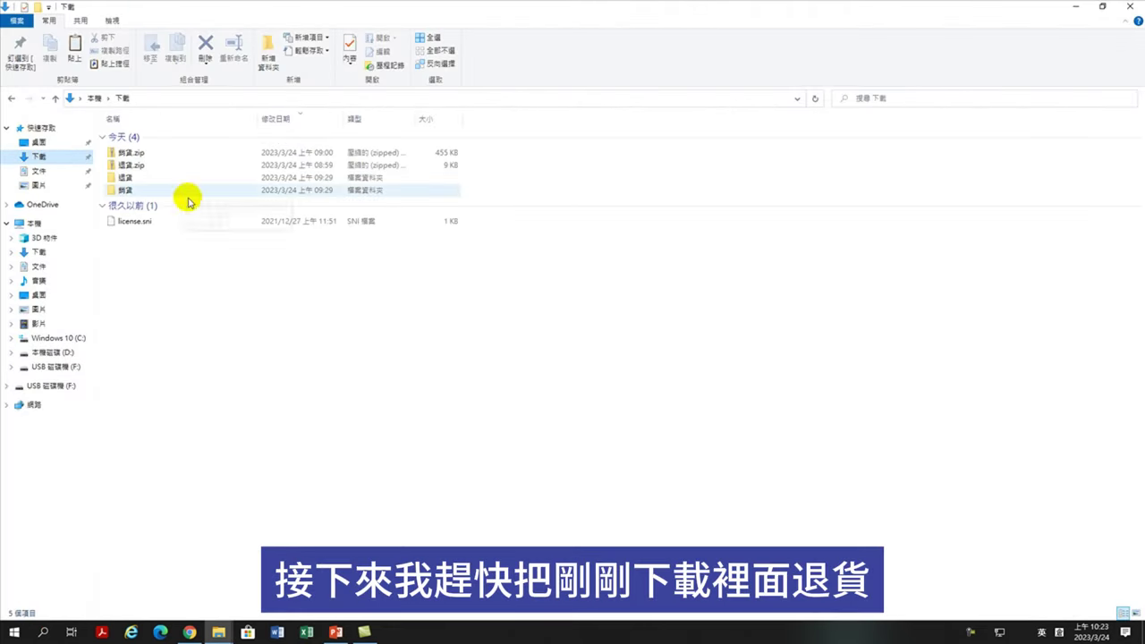
double_click(125, 177)
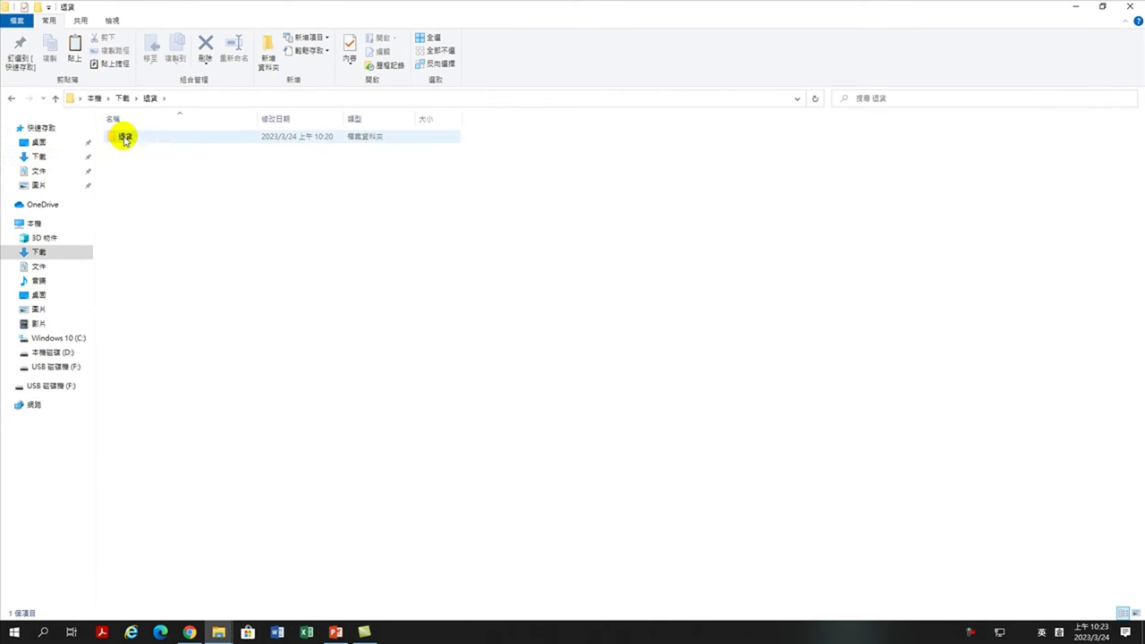
double_click(125, 136)
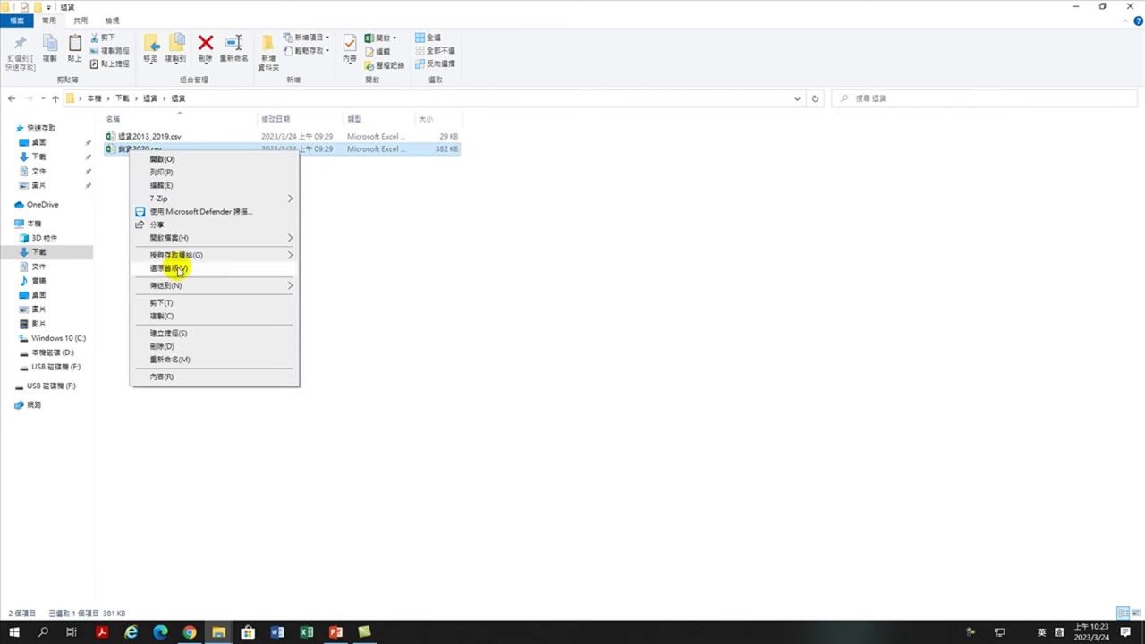
click(161, 303)
click(11, 97)
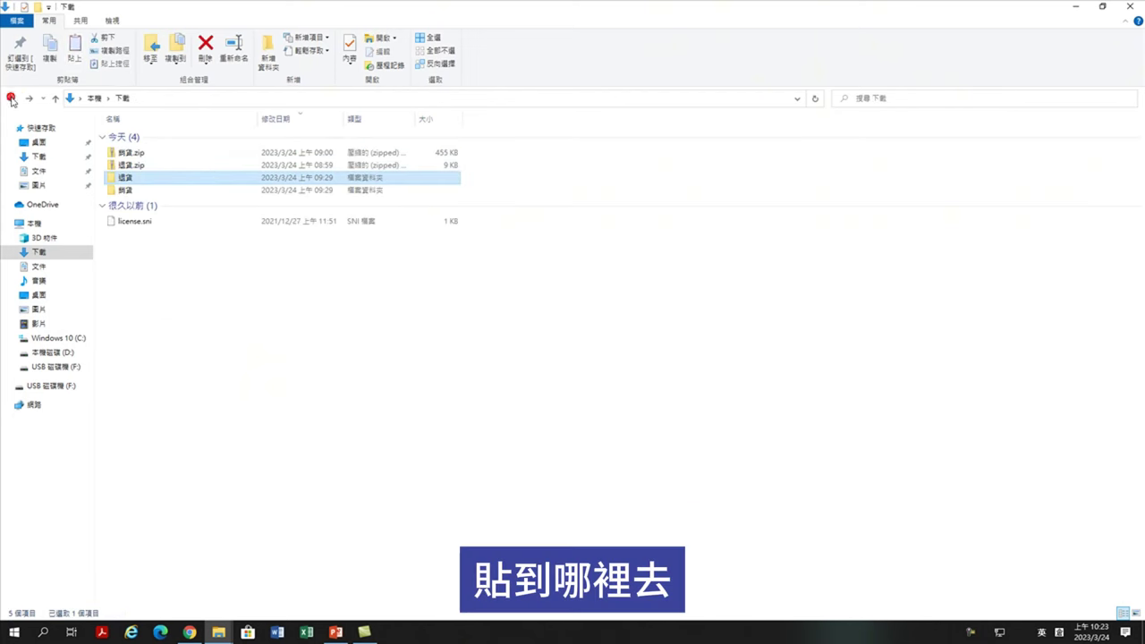
double_click(128, 189)
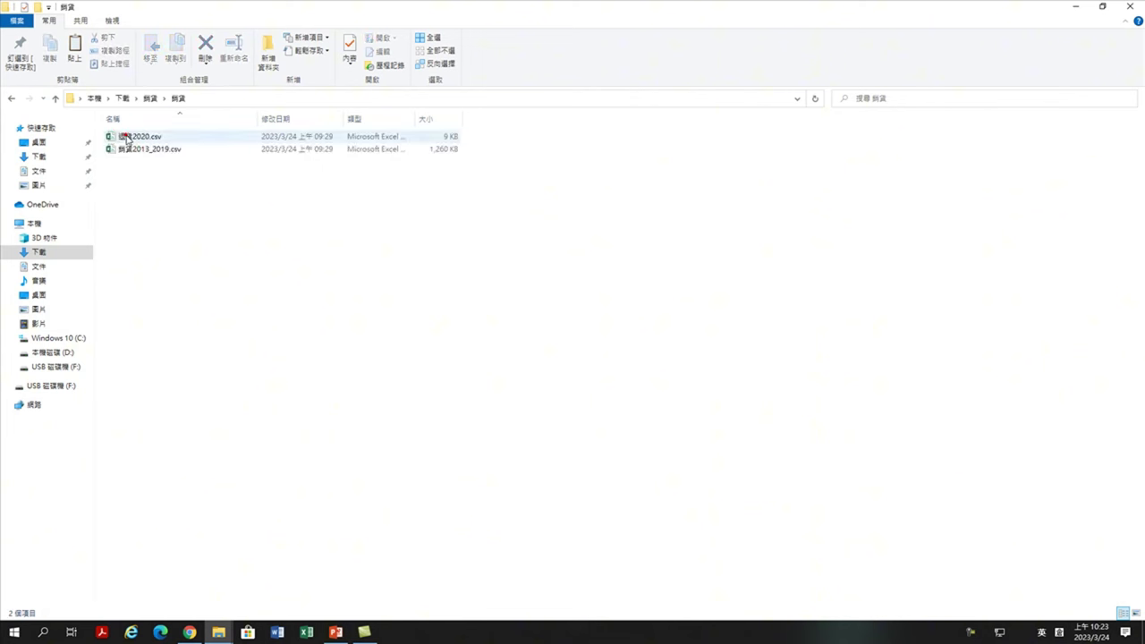
right_click(165, 209)
click(171, 295)
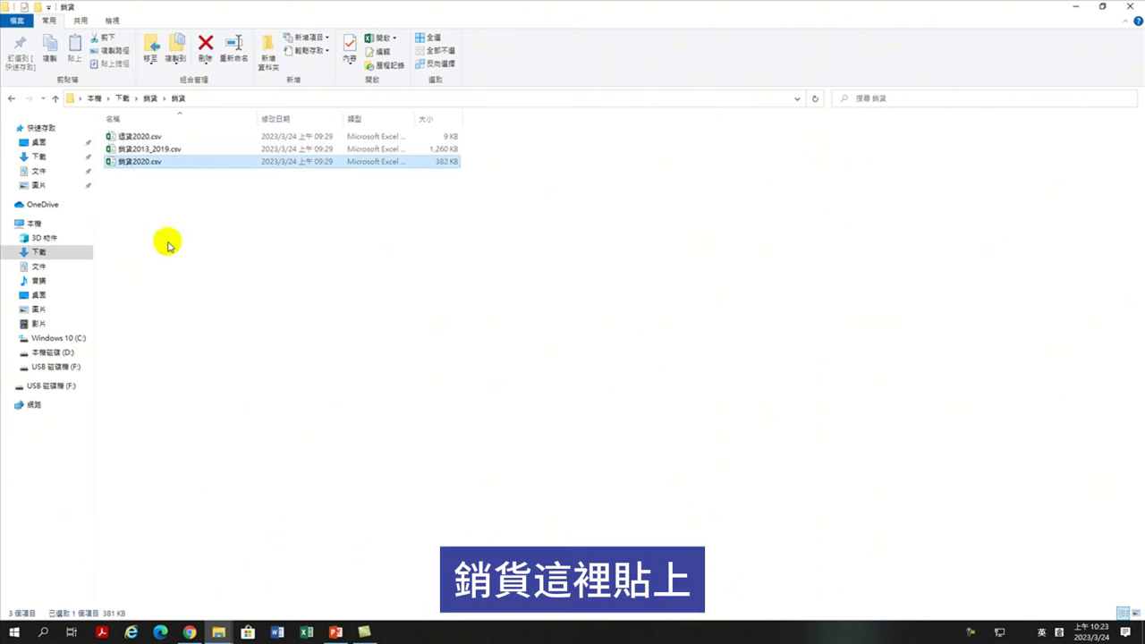
- Move 退貨2020.csv from the inner 銷貨 folder in 下載 to the inner 退貨 folder by cutting and pasting it
right_click(131, 139)
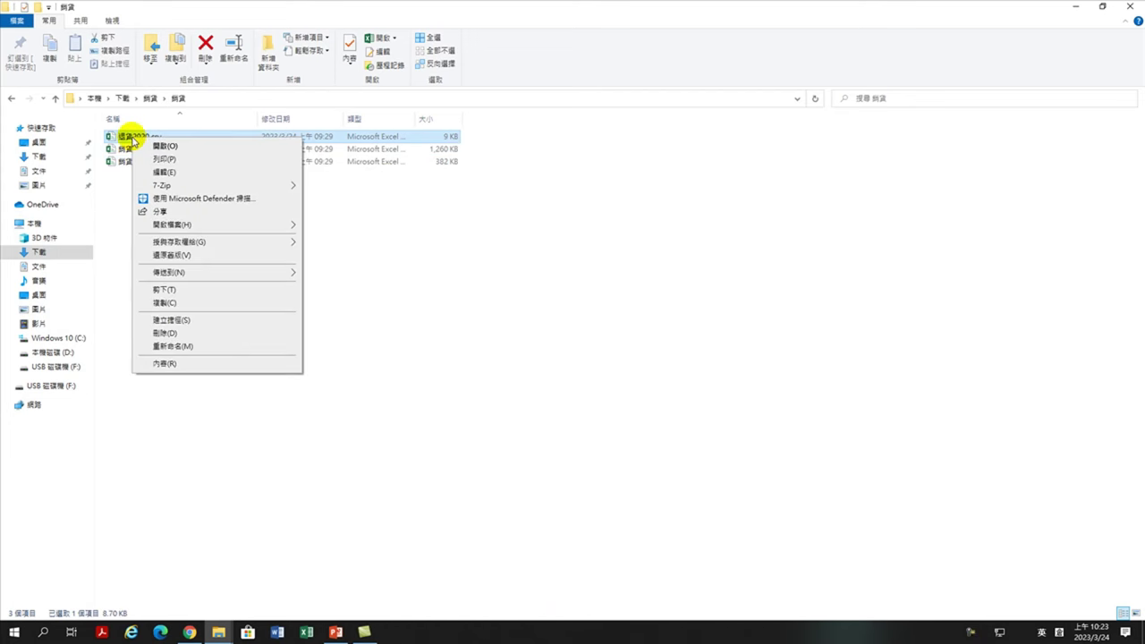
click(171, 291)
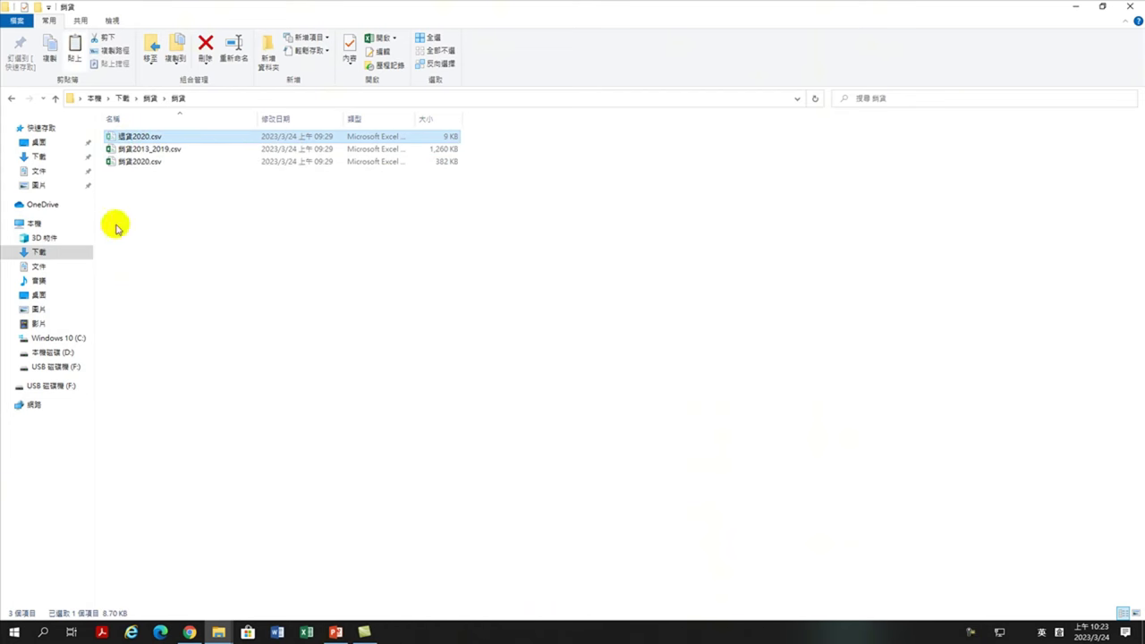
click(11, 99)
click(10, 98)
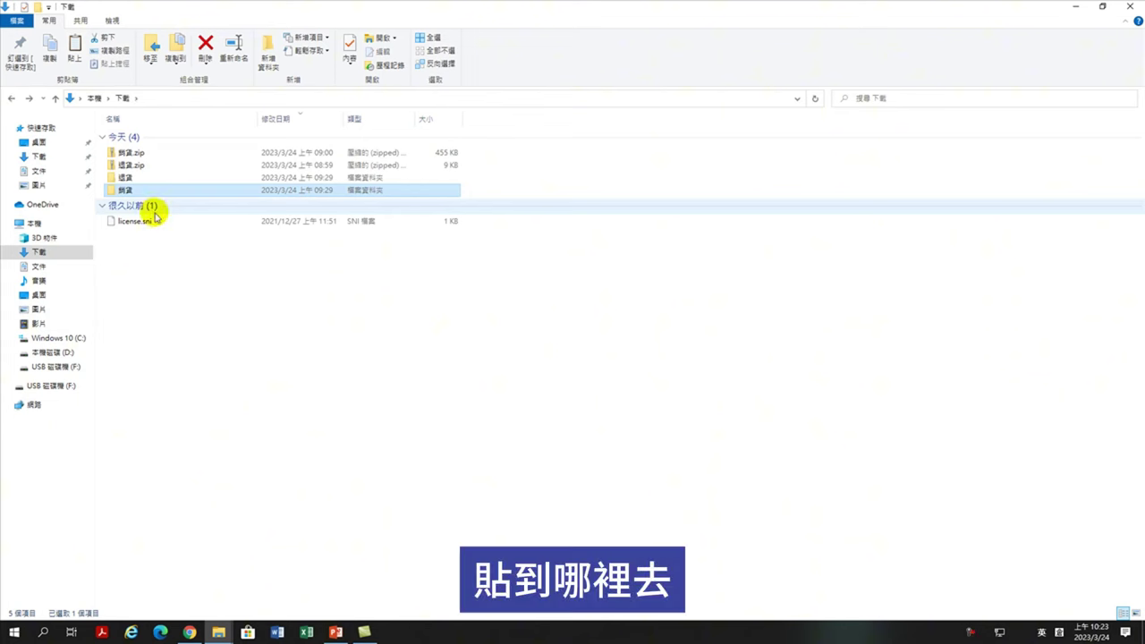
double_click(154, 179)
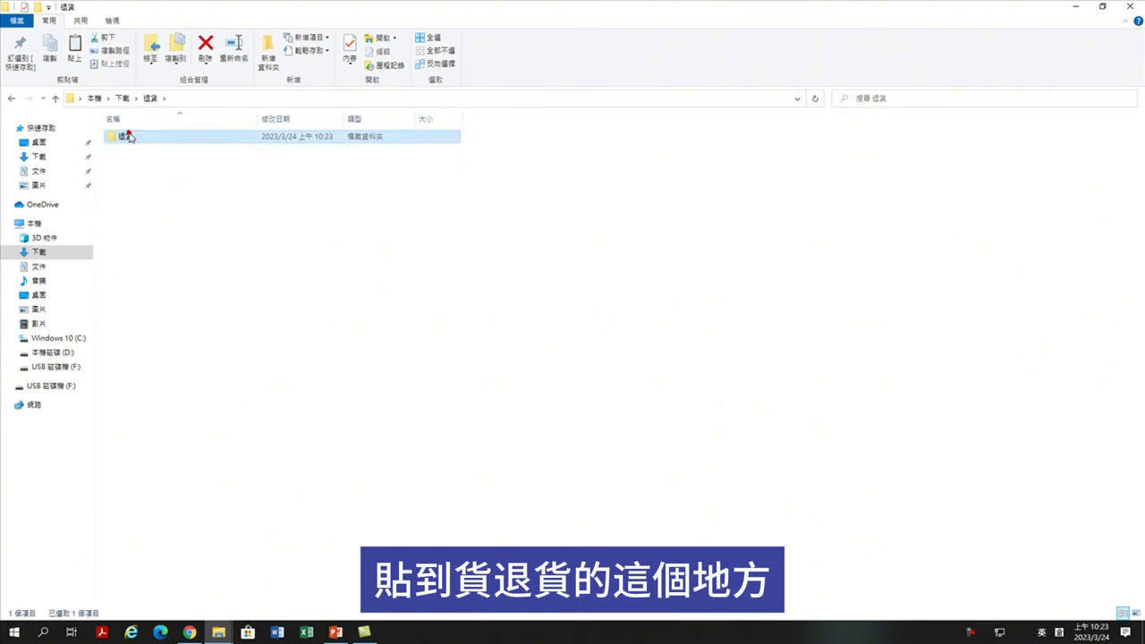
double_click(139, 136)
right_click(149, 195)
click(178, 275)
click(260, 406)
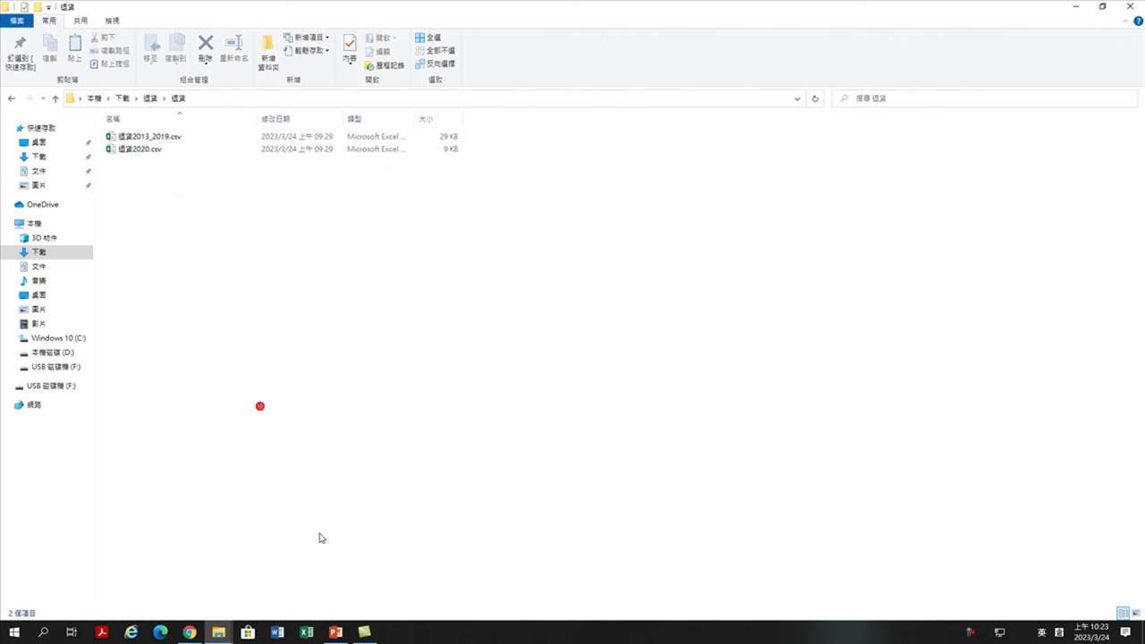
- Reopen 銷貨與退貨202303024_.xlsx from the D: drive and refresh all its data connections
click(65, 355)
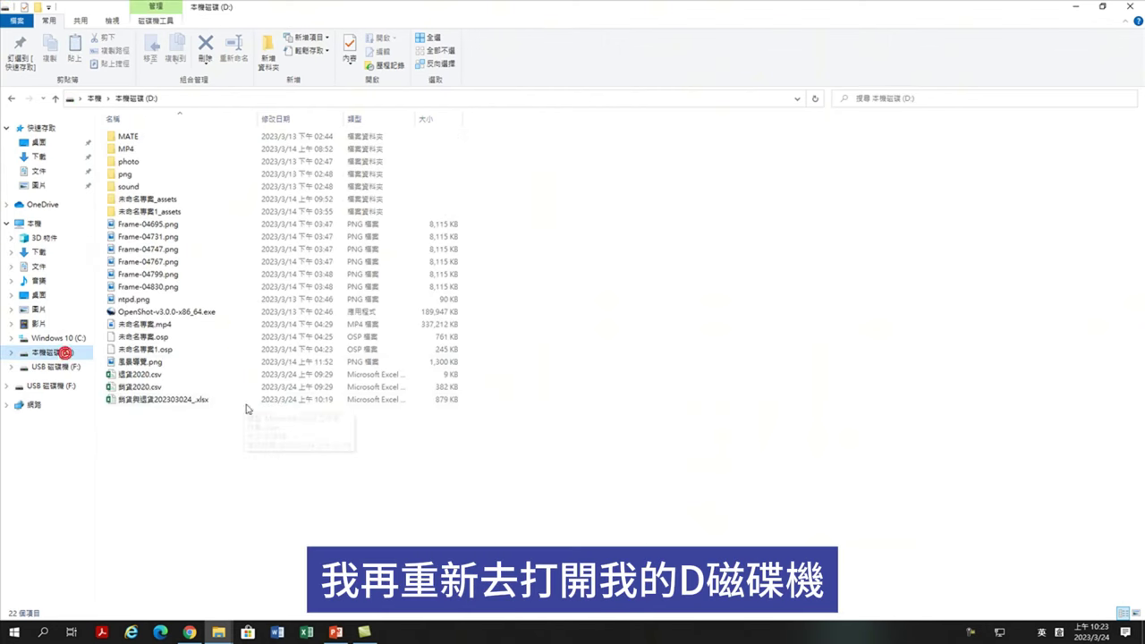
double_click(151, 401)
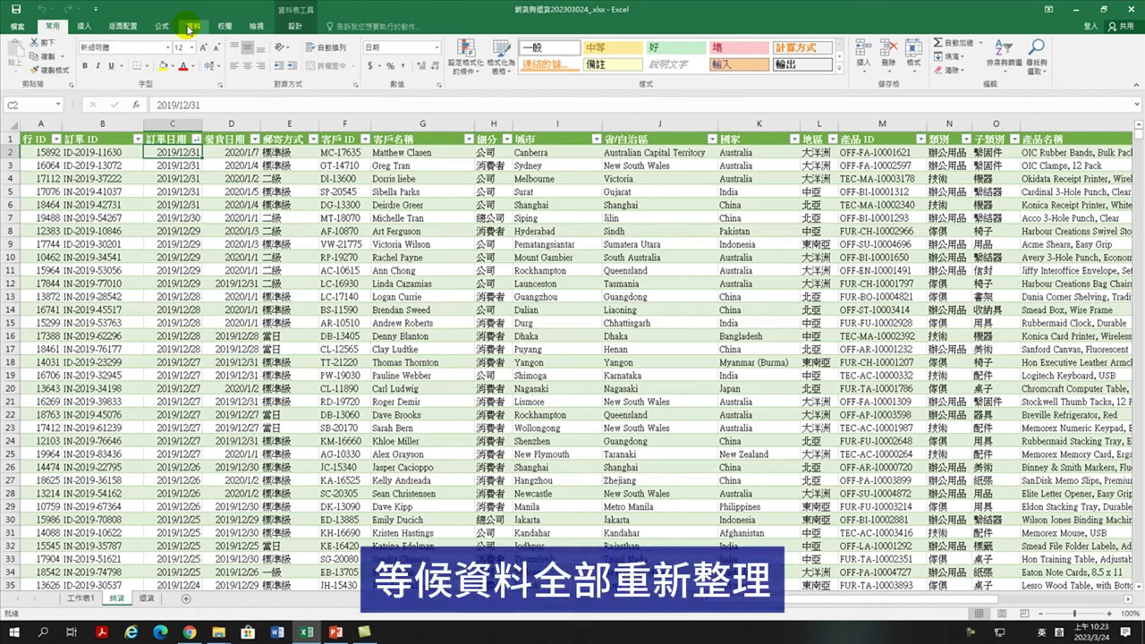
click(188, 28)
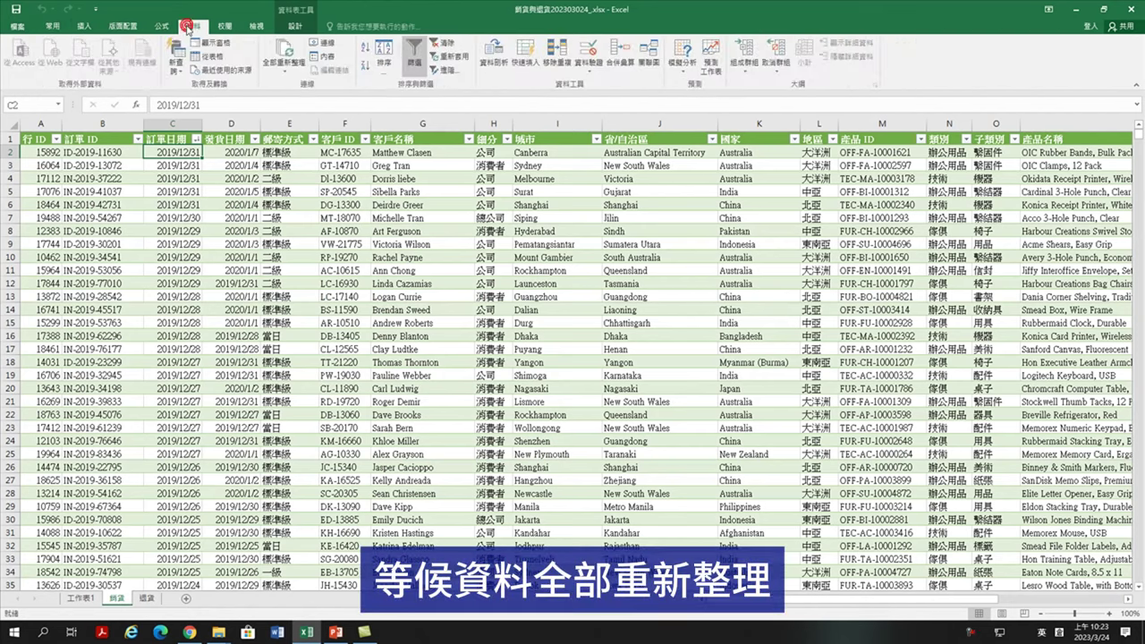
click(283, 48)
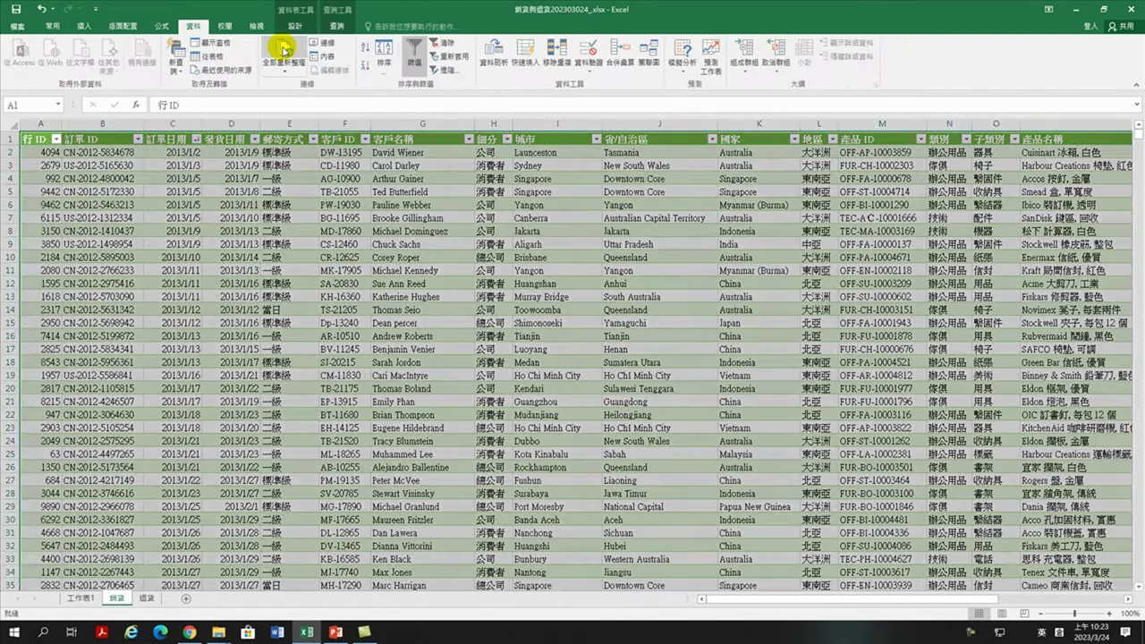
- Sort the table on the 退貨 sheet by 退貨日期 from newest to oldest
key(ctrl+Page_Down)
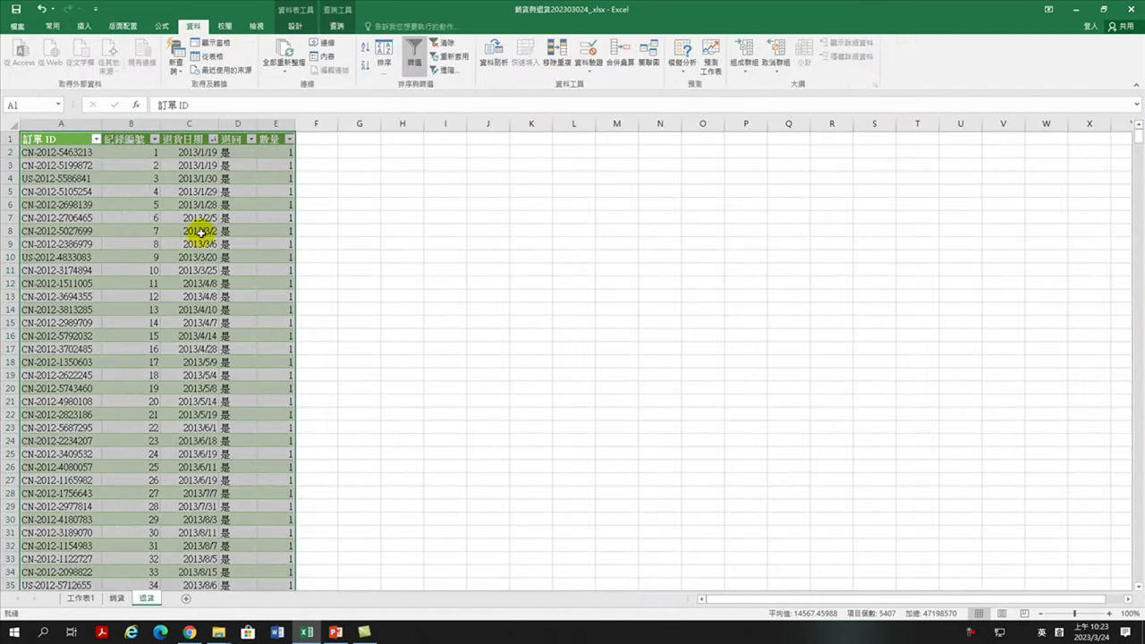
click(204, 152)
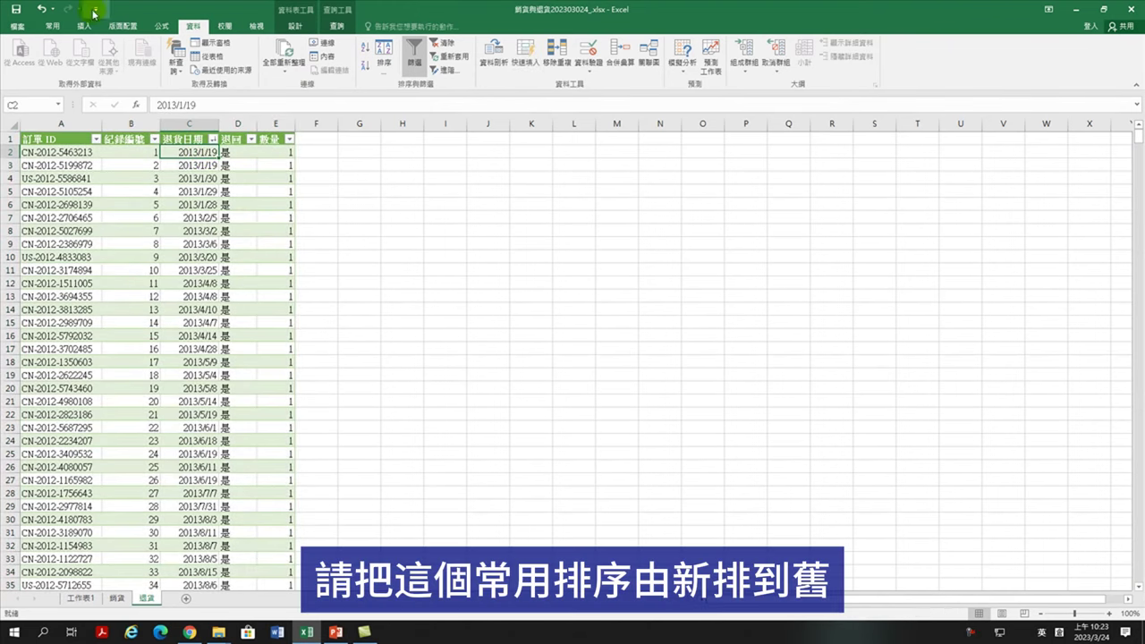
click(50, 28)
click(1014, 65)
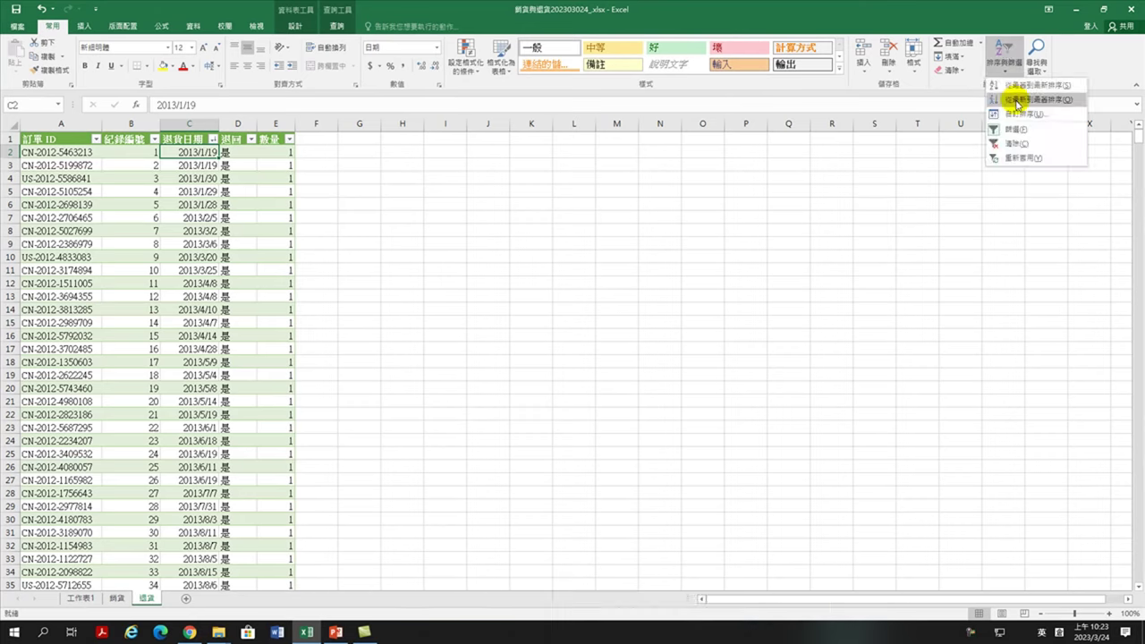
click(1015, 99)
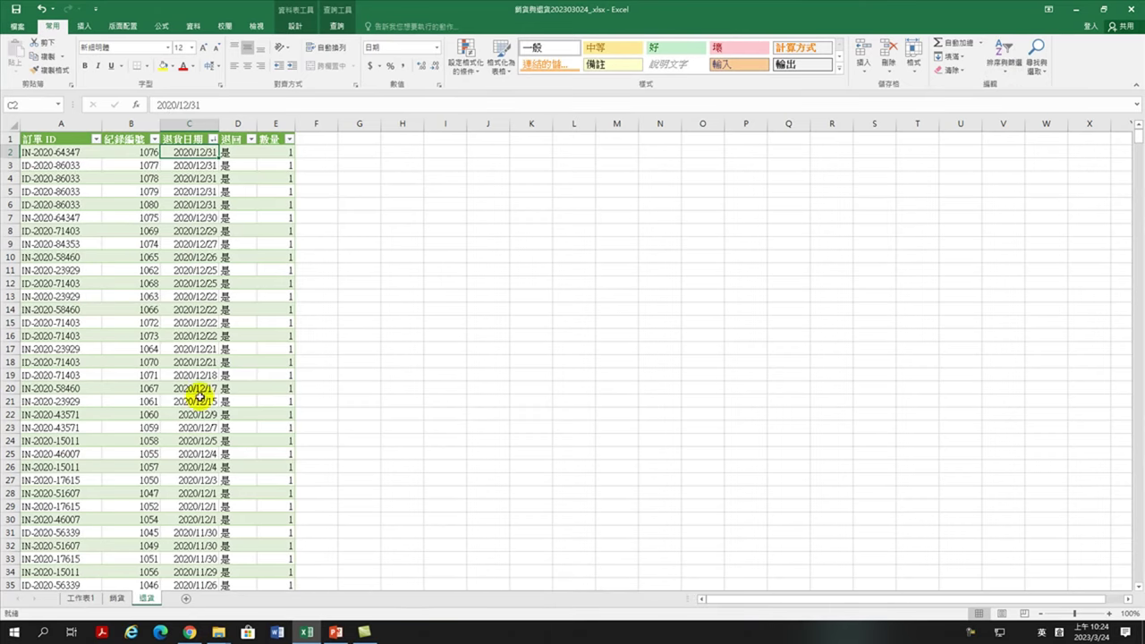
- Sort the table on the 銷貨 sheet by its 訂單日期 column
click(117, 599)
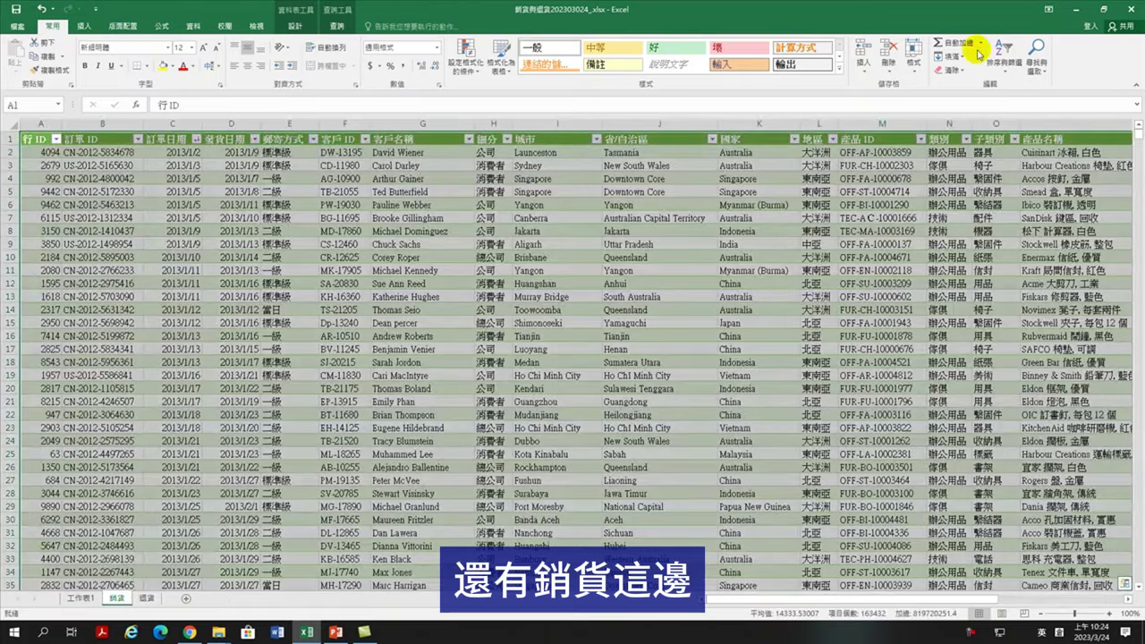
click(170, 152)
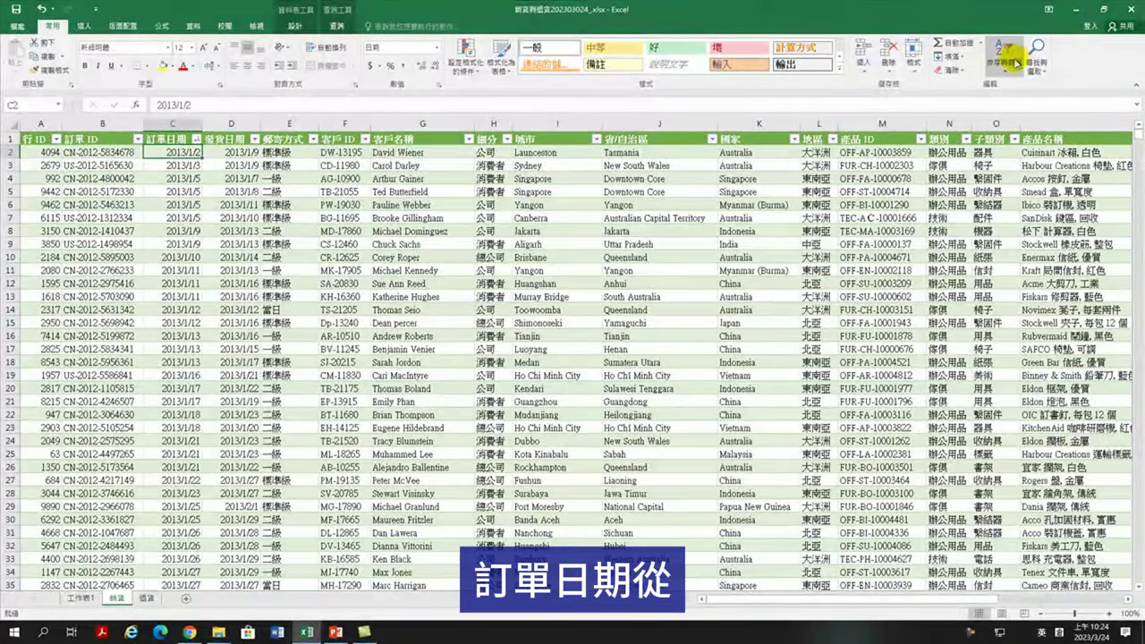